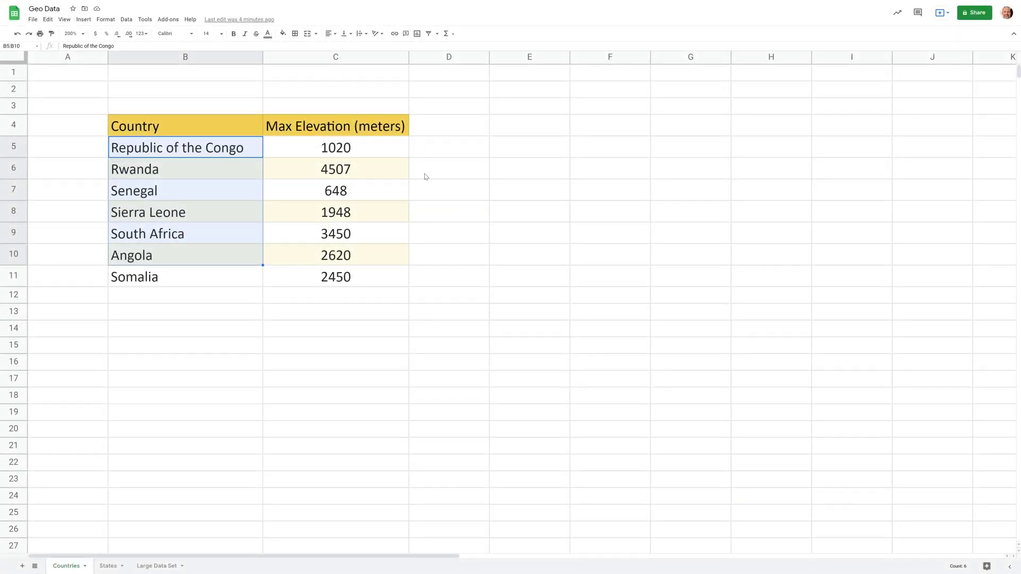
Select the country and max elevation table B4:C11 and insert a pie chart from it.
click(186, 255)
drag(213, 126, 282, 277)
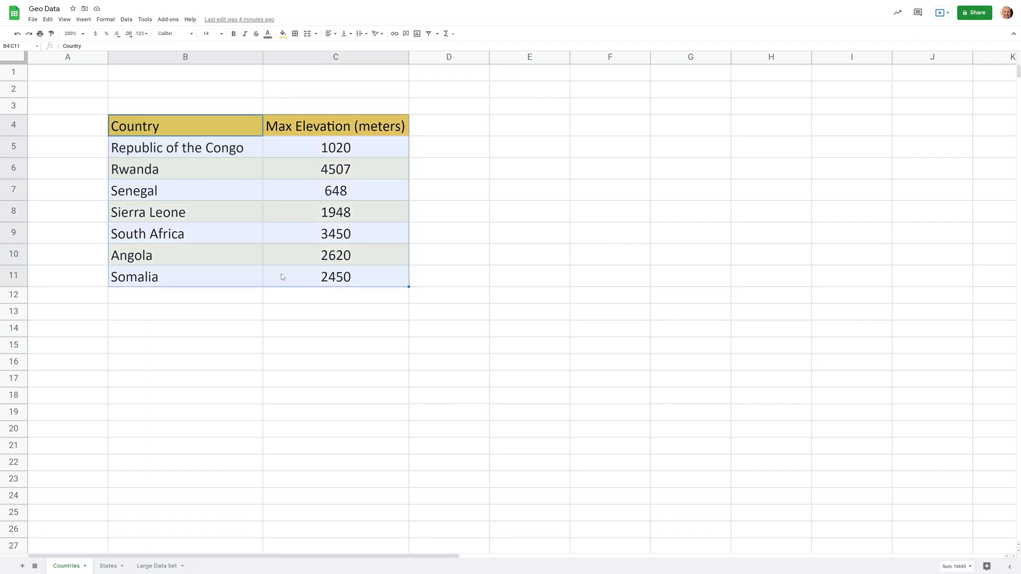
click(219, 242)
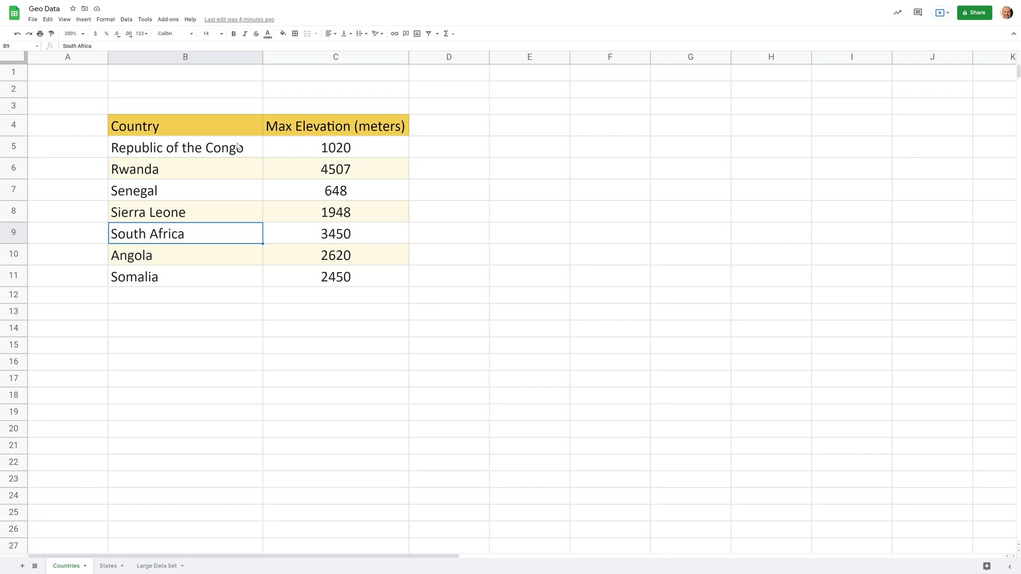
drag(250, 130, 218, 267)
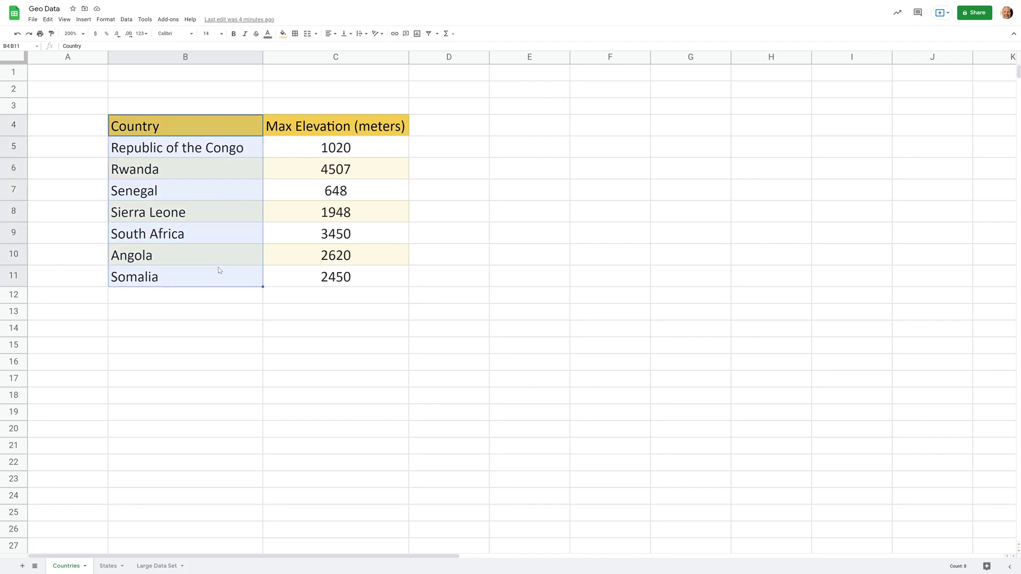
drag(307, 134, 292, 279)
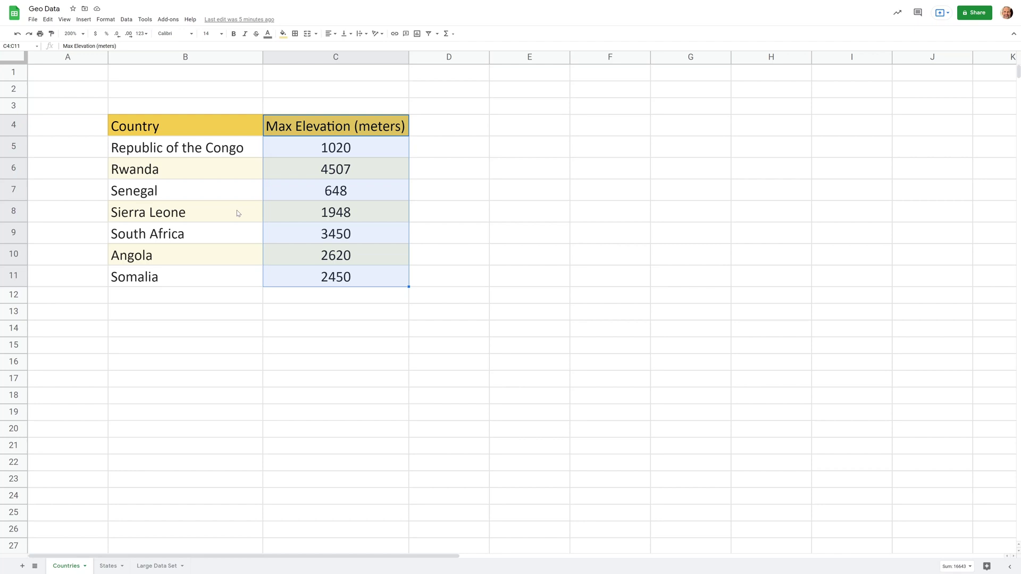
click(242, 156)
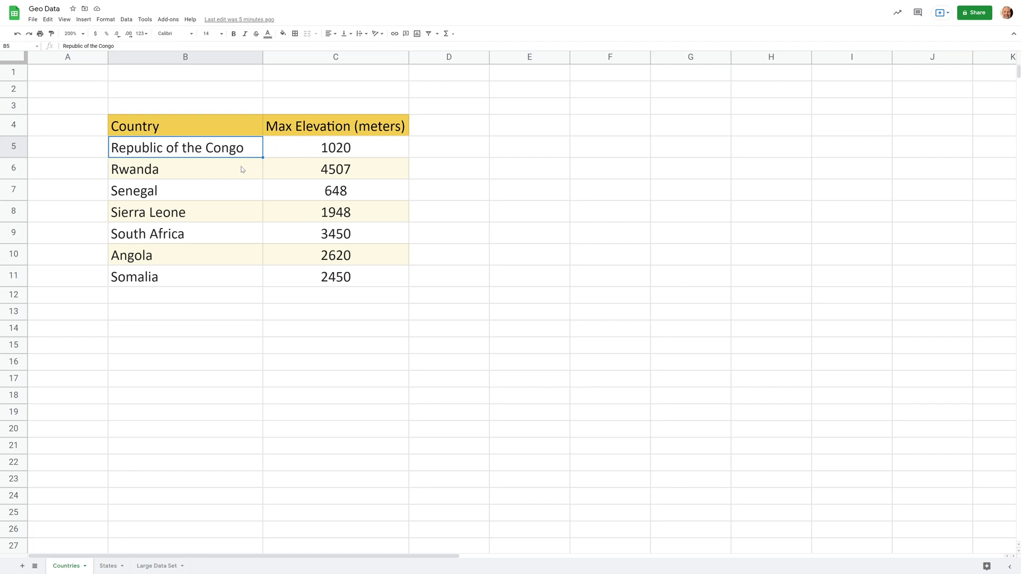
click(242, 170)
drag(241, 127, 298, 280)
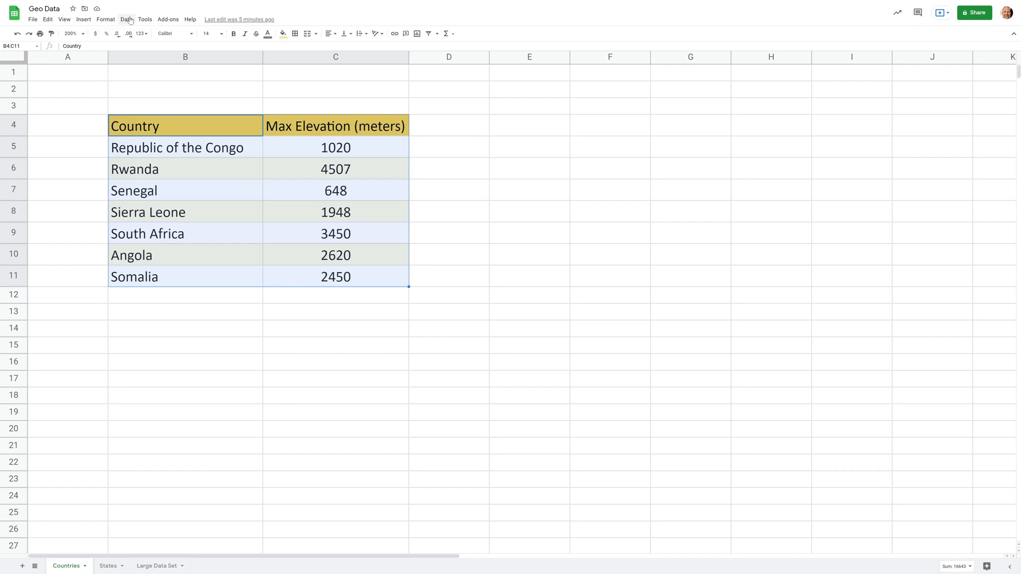
click(92, 20)
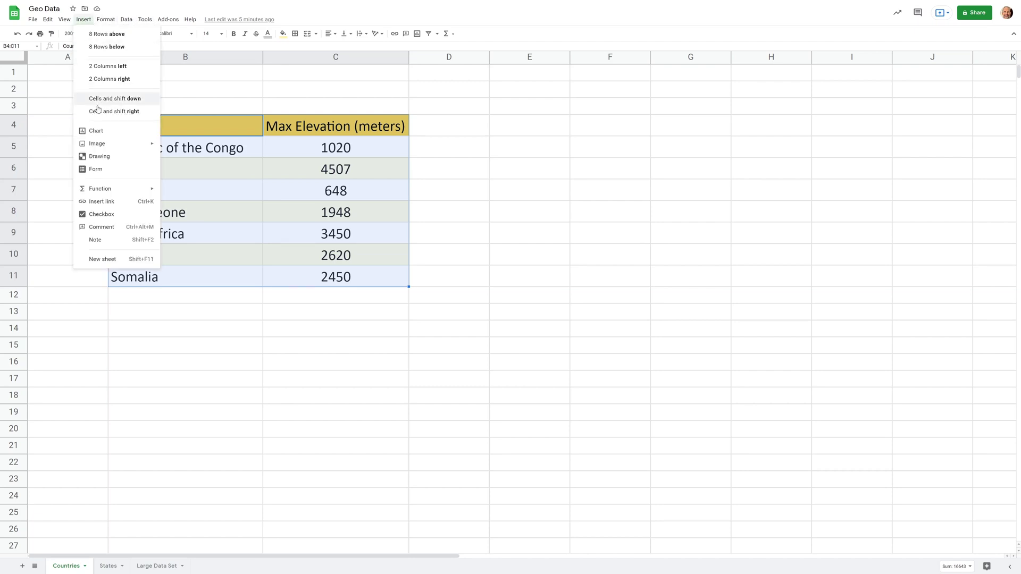
click(110, 133)
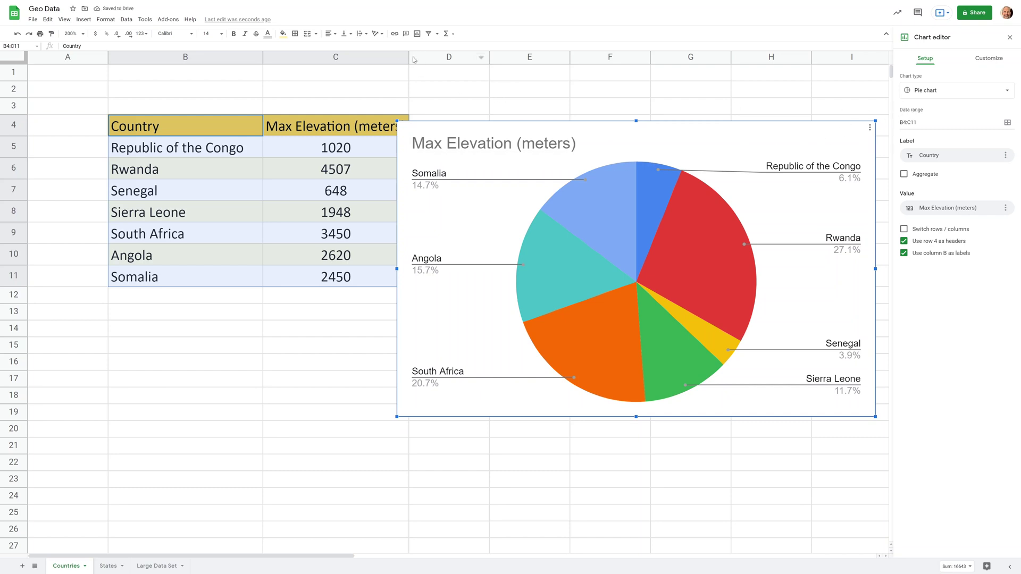
Narrow columns A and B and widen column C so its header shows fully.
drag(408, 57, 366, 55)
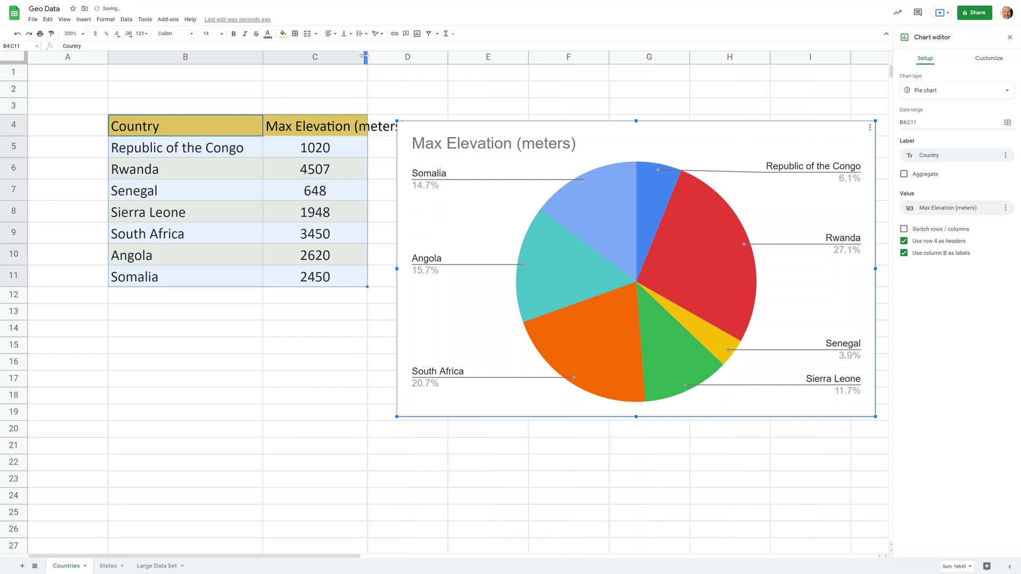
mouse_move(261, 56)
mouse_down()
mouse_move(213, 56)
mouse_move(246, 57)
mouse_up()
drag(108, 57, 70, 57)
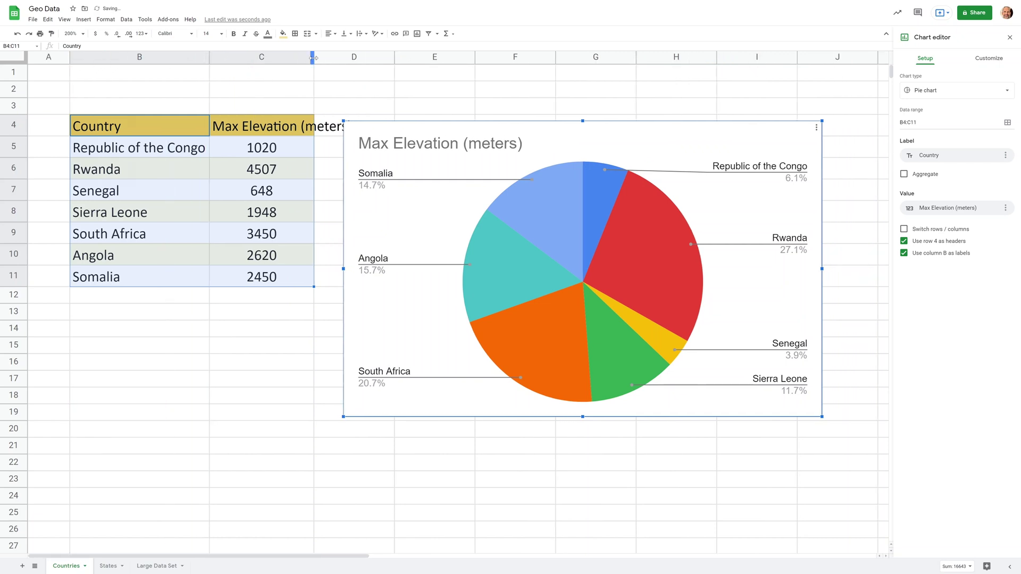
drag(314, 57, 358, 57)
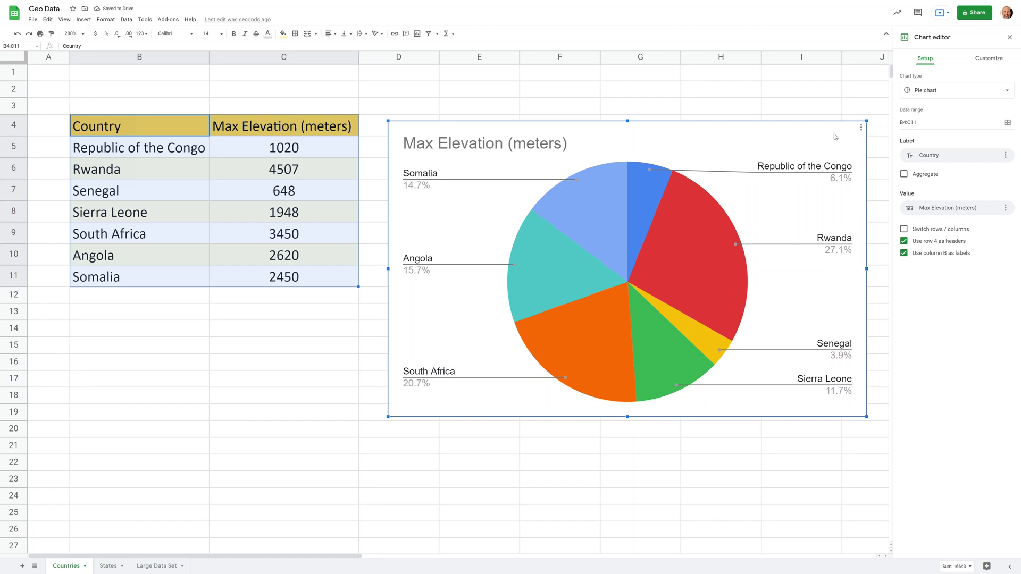
Change the chart type from pie chart to Geo chart.
click(945, 92)
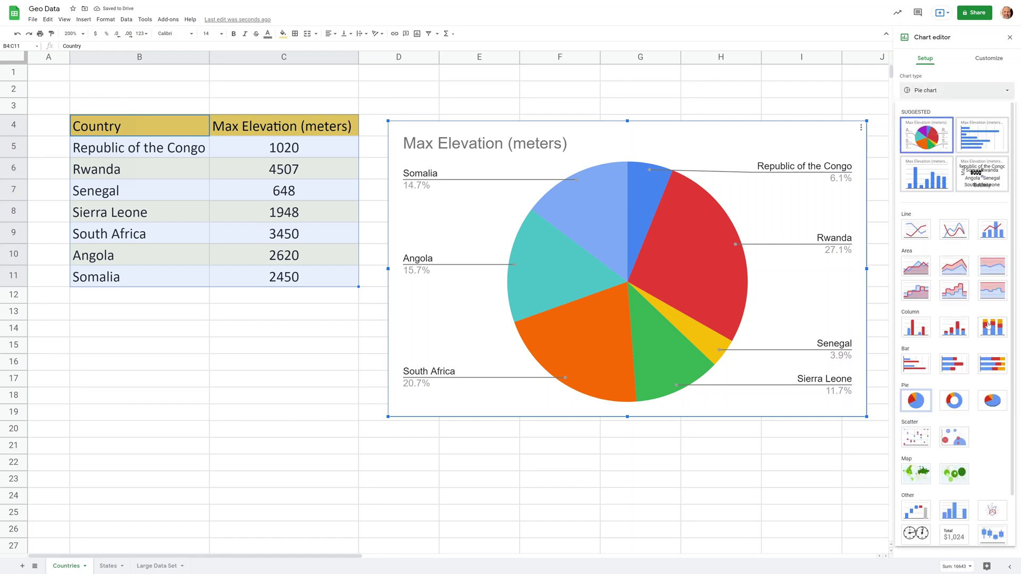
scroll(965, 335, down, 1)
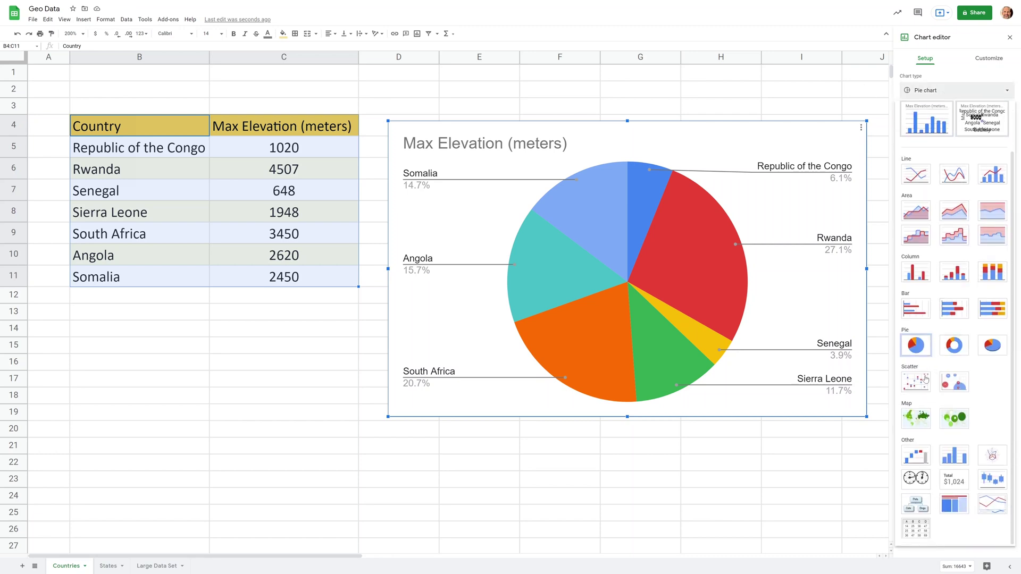
click(915, 417)
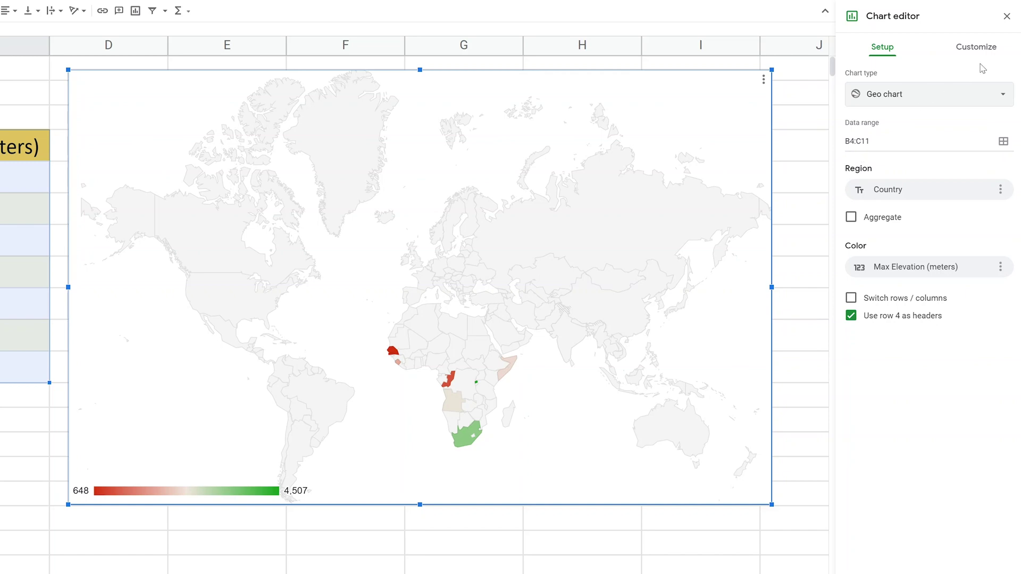
Set the geo chart's Region to Africa in the Customize Geo settings.
click(977, 60)
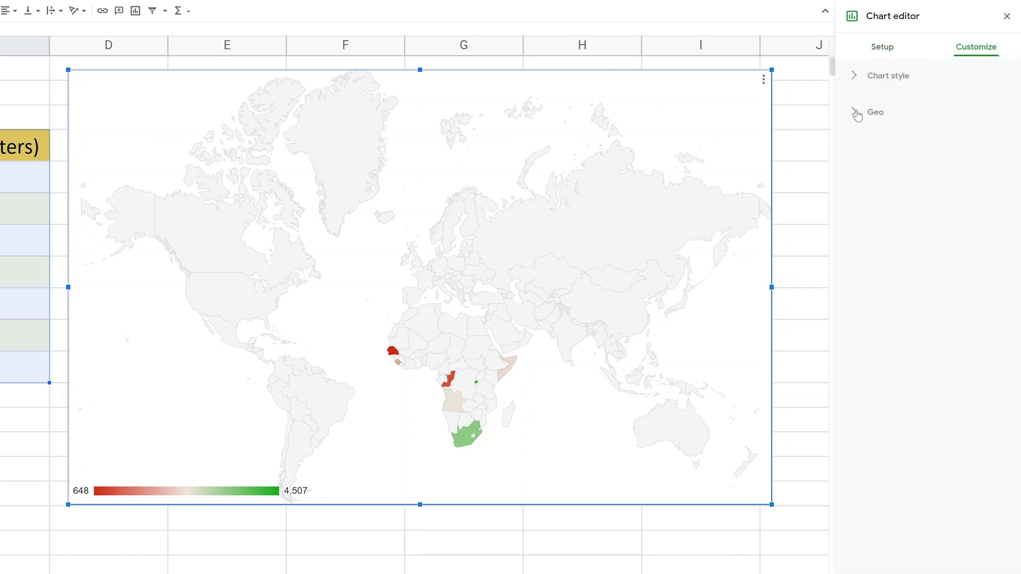
click(856, 112)
click(872, 159)
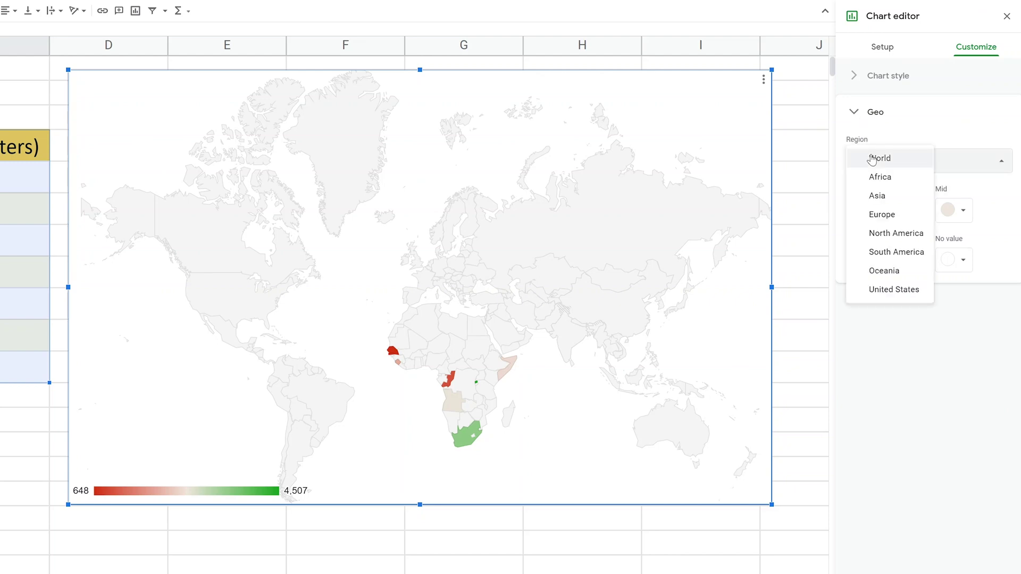
click(874, 176)
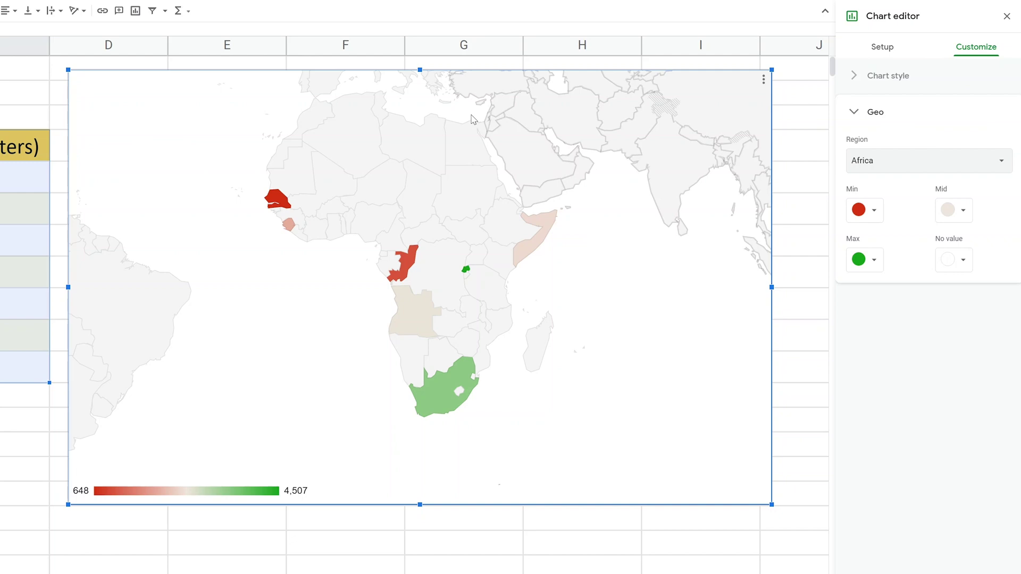
mouse_move(425, 323)
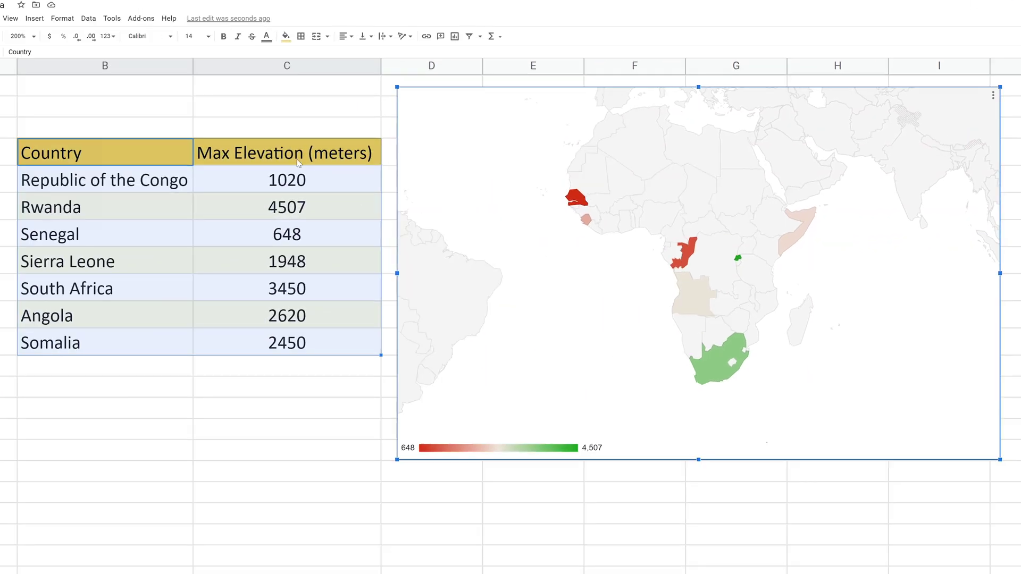
click(313, 207)
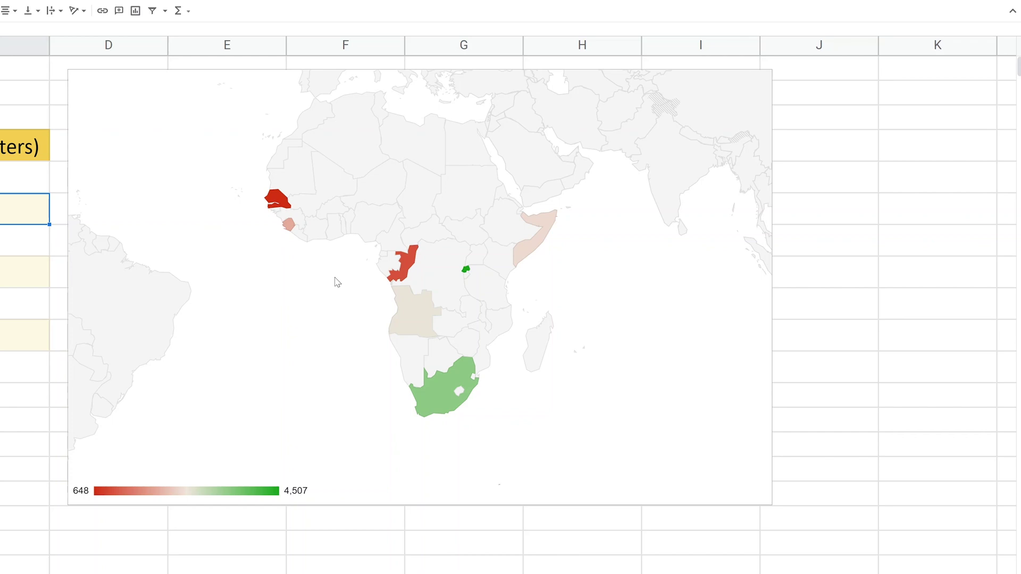
click(684, 259)
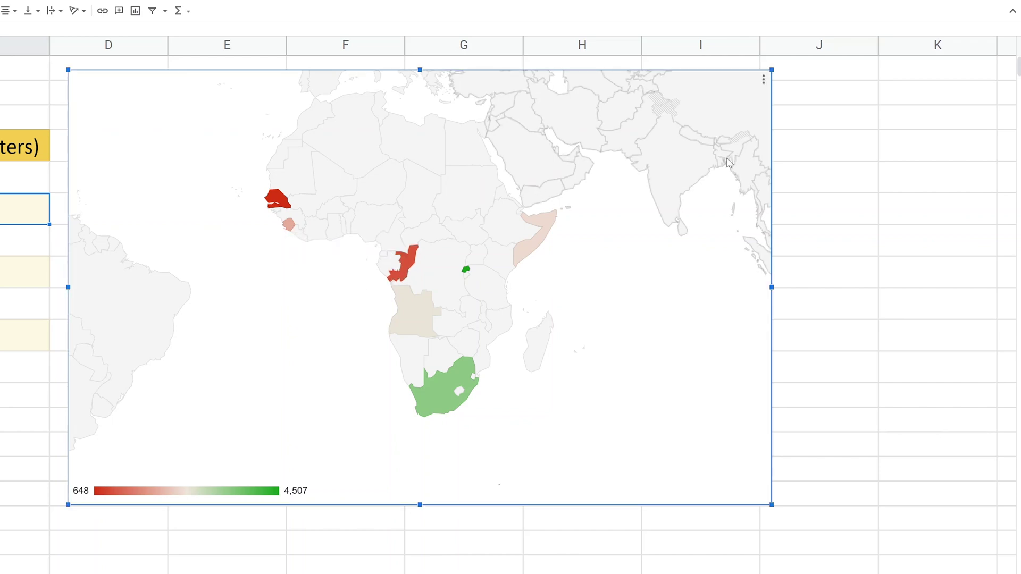
Set the geo chart colours: Min bright green, Mid light yellow 2, Max red.
click(762, 81)
click(694, 100)
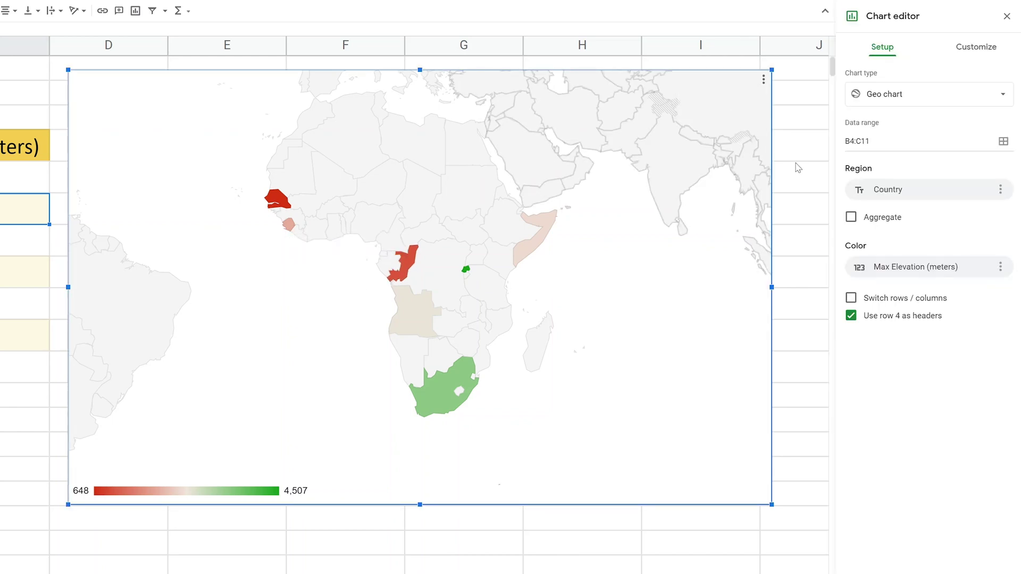
click(985, 47)
click(872, 114)
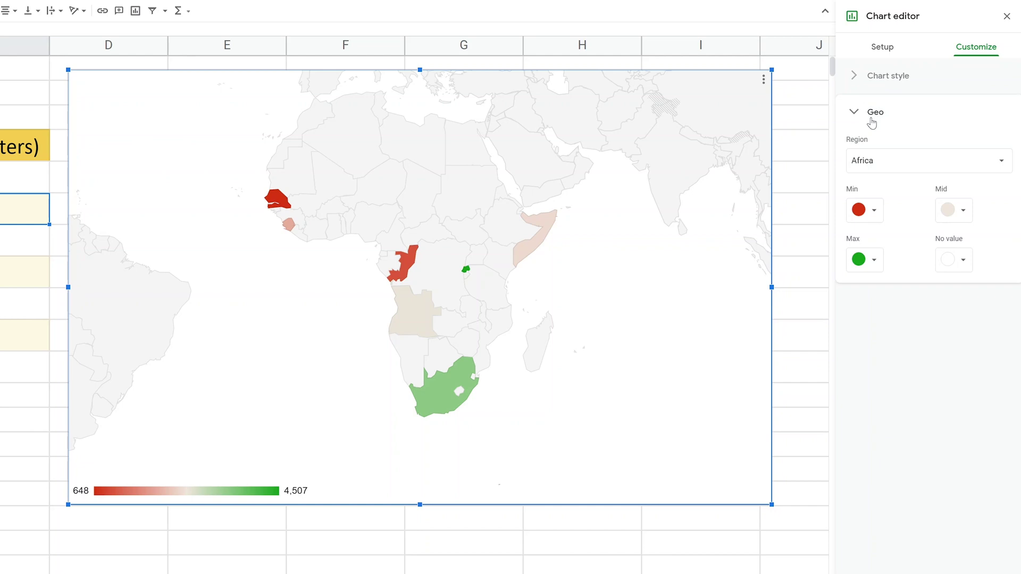
click(865, 213)
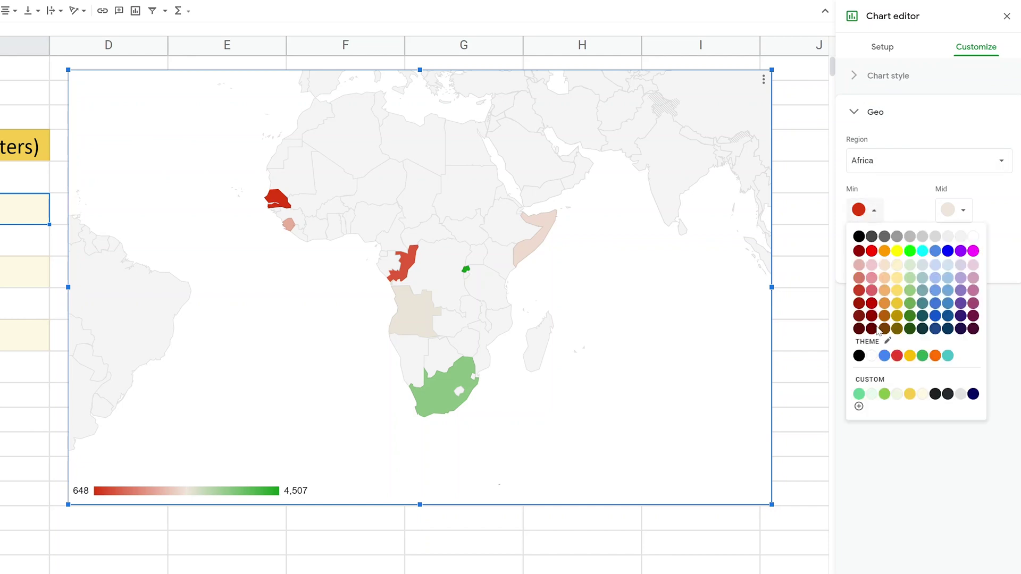
click(910, 251)
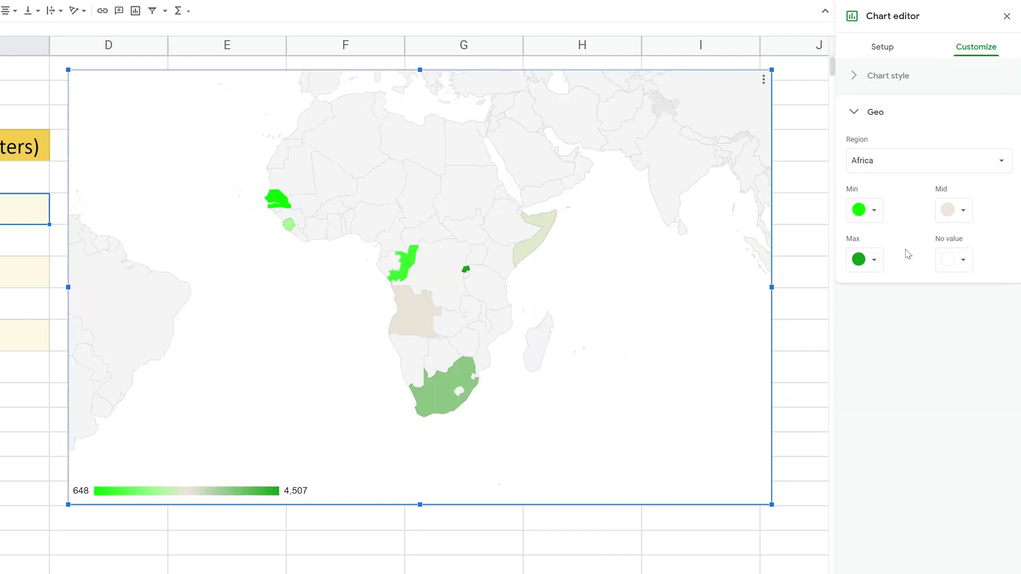
click(872, 261)
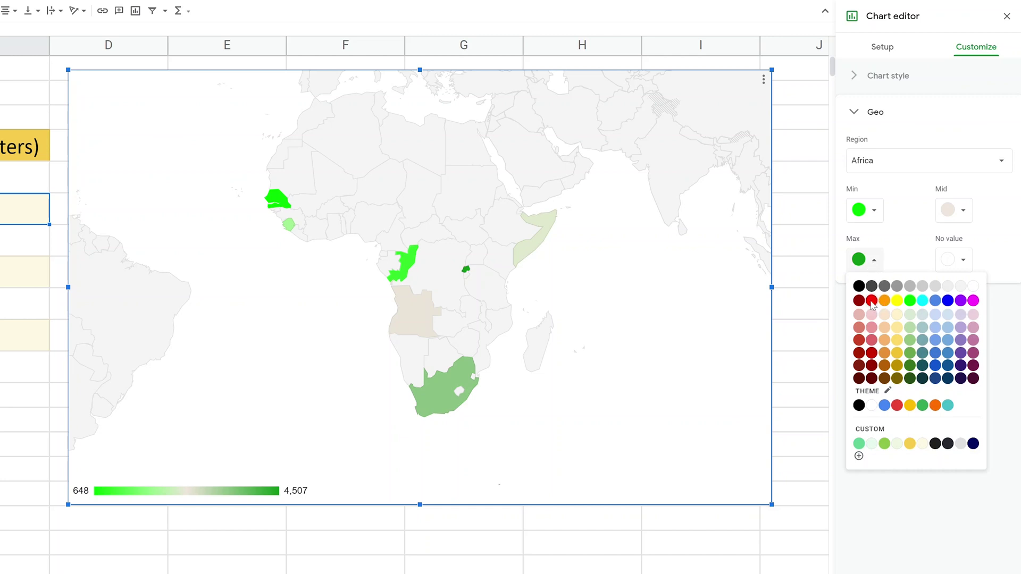
click(871, 301)
click(954, 213)
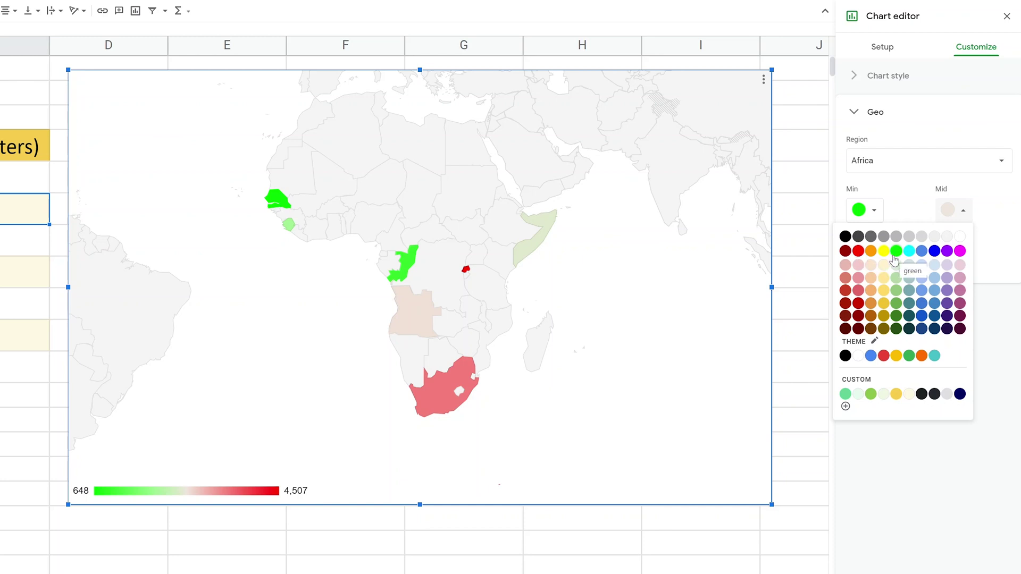
click(882, 282)
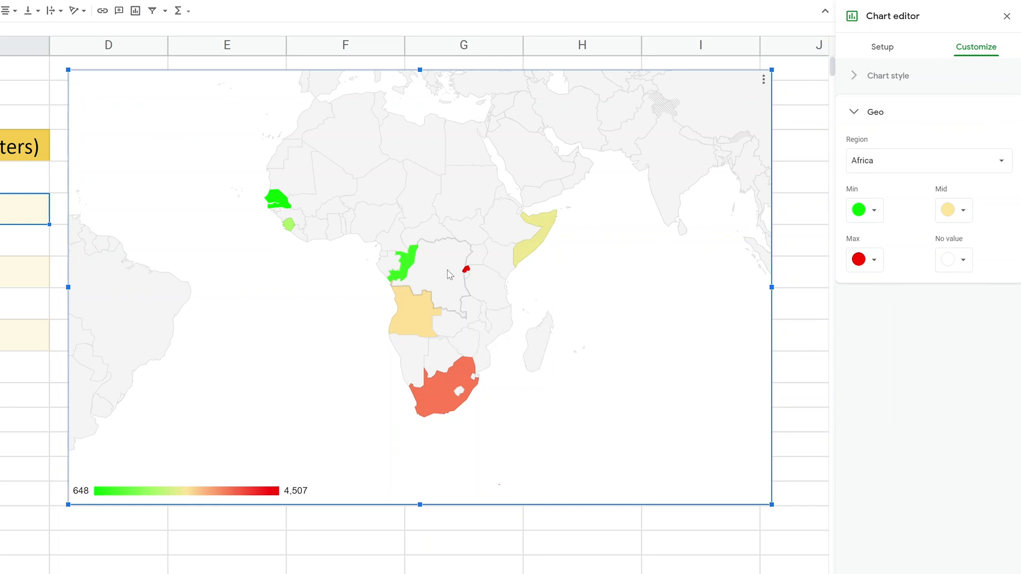
mouse_move(467, 269)
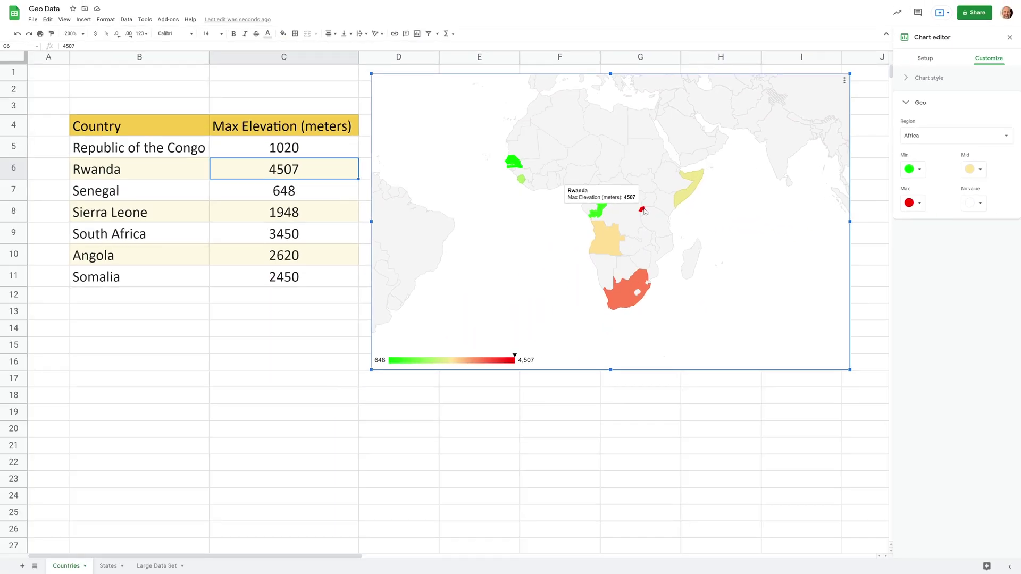
mouse_move(629, 289)
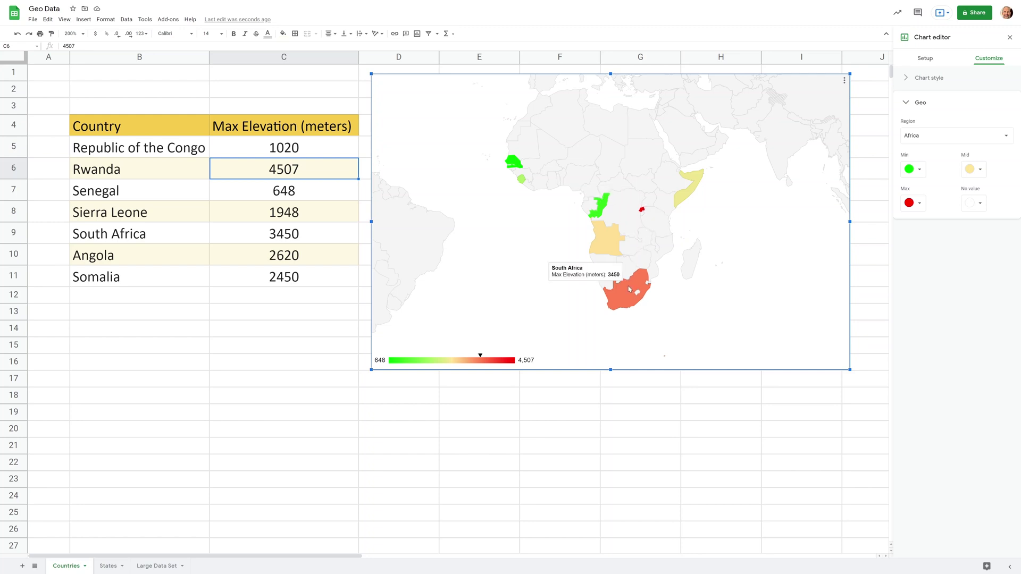
mouse_move(517, 164)
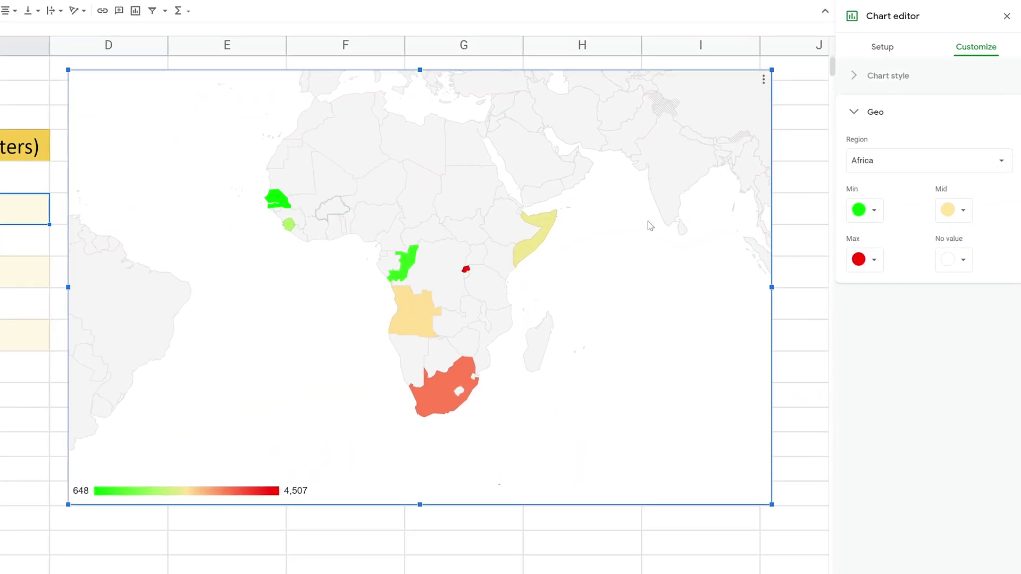
click(888, 53)
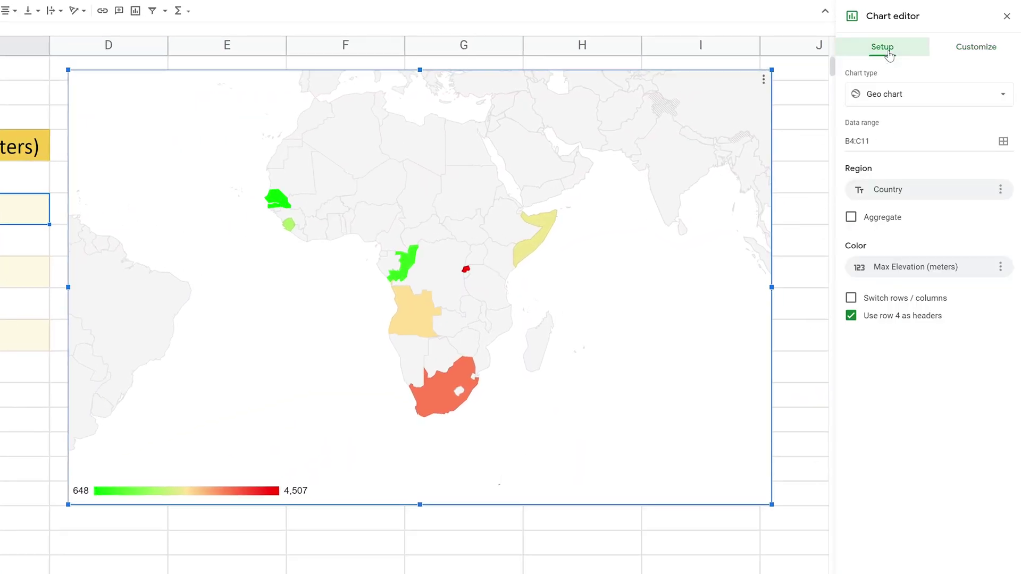
click(880, 141)
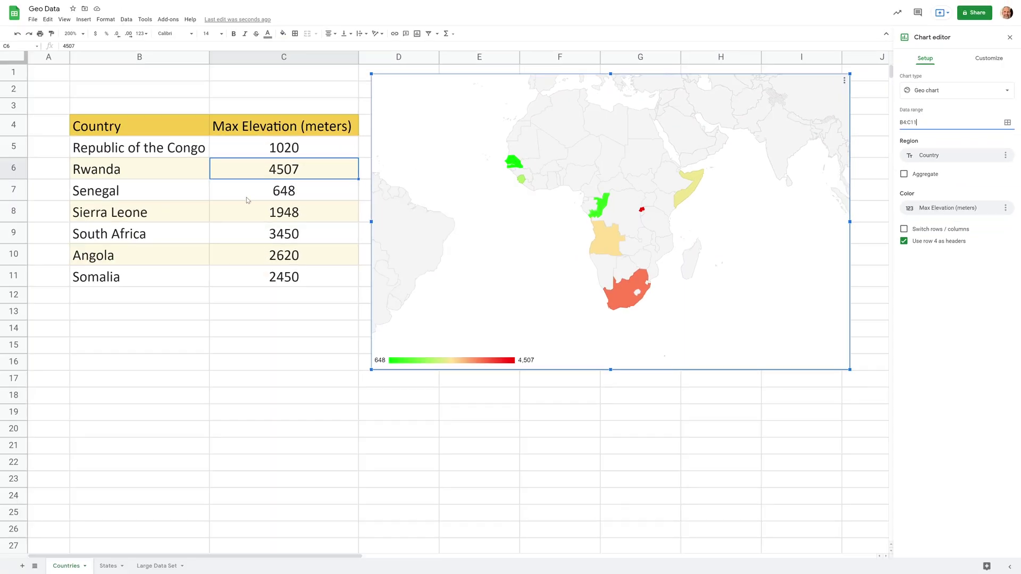
click(257, 174)
click(255, 190)
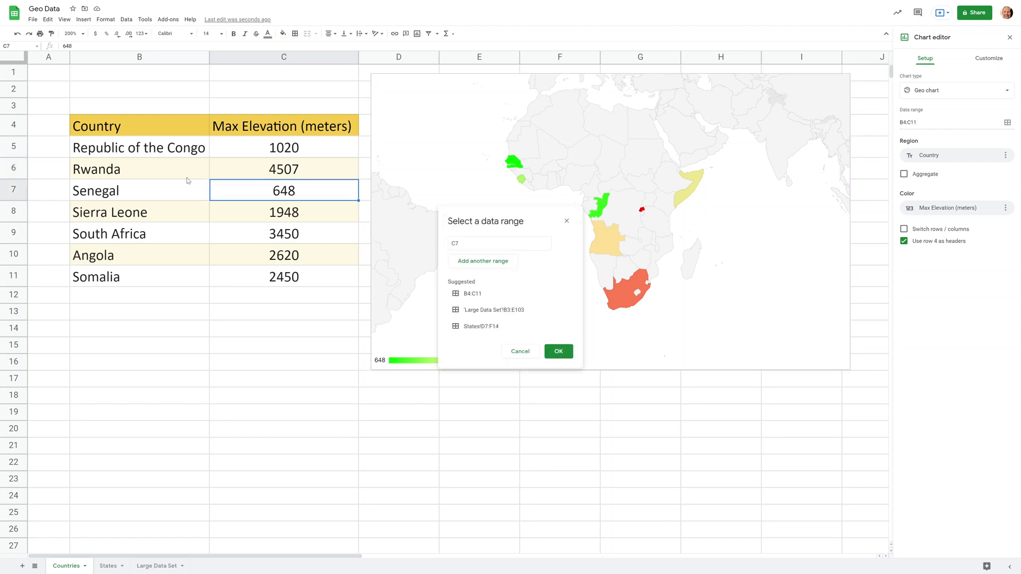
click(185, 179)
drag(163, 133, 272, 277)
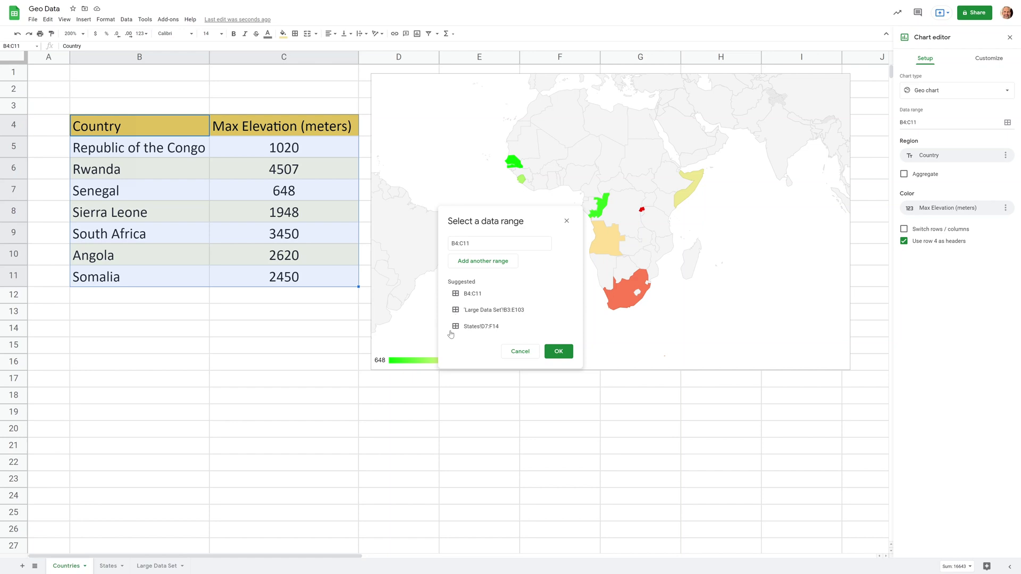
click(525, 356)
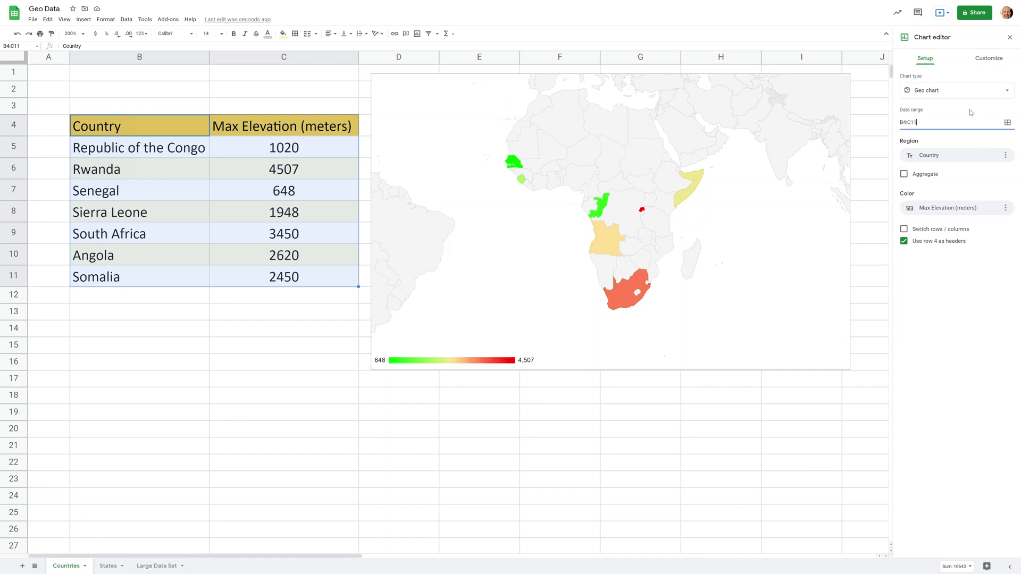
click(931, 156)
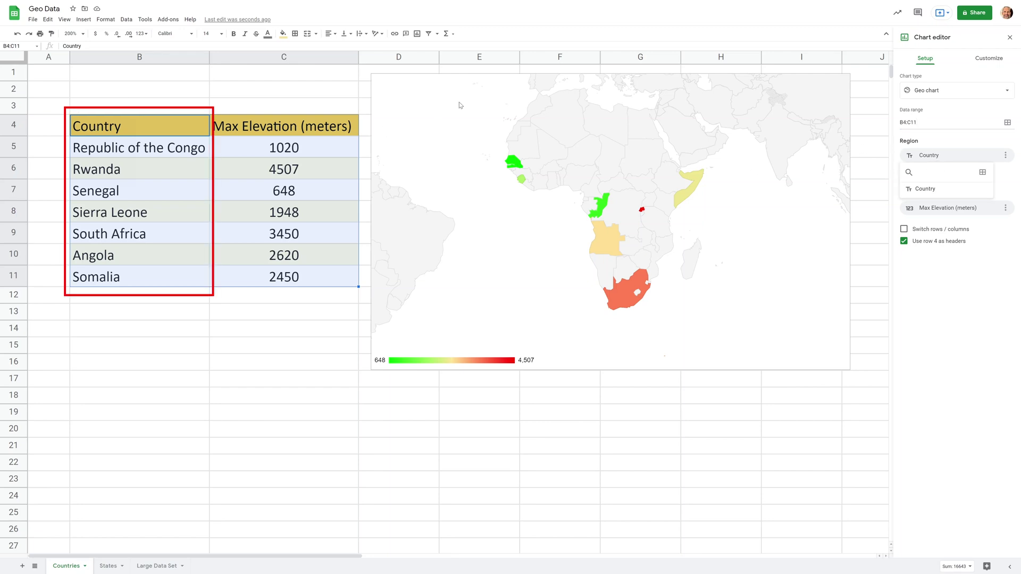
click(946, 142)
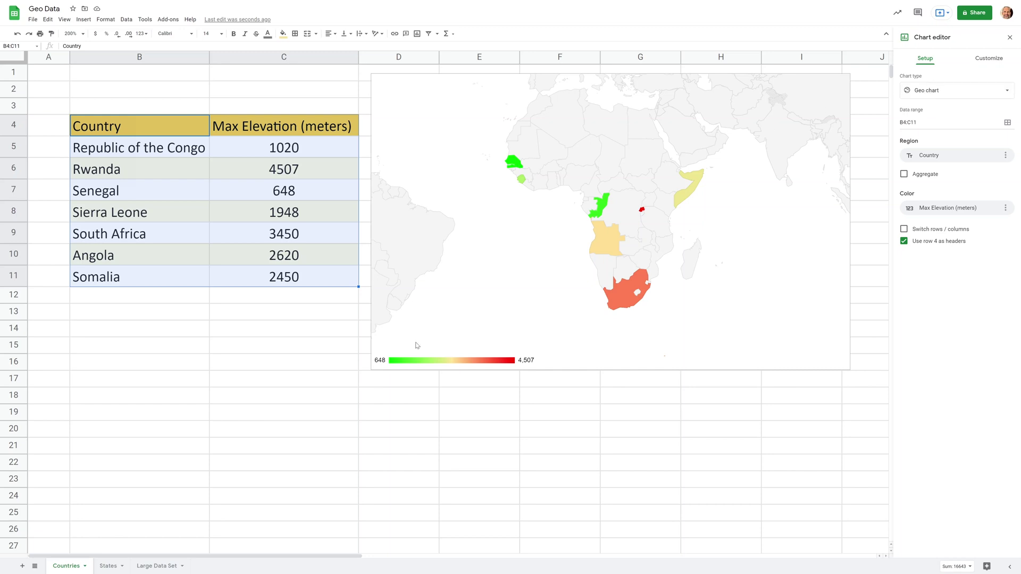
On the States sheet, insert a chart from the City, State, Population table D7:F14.
click(108, 567)
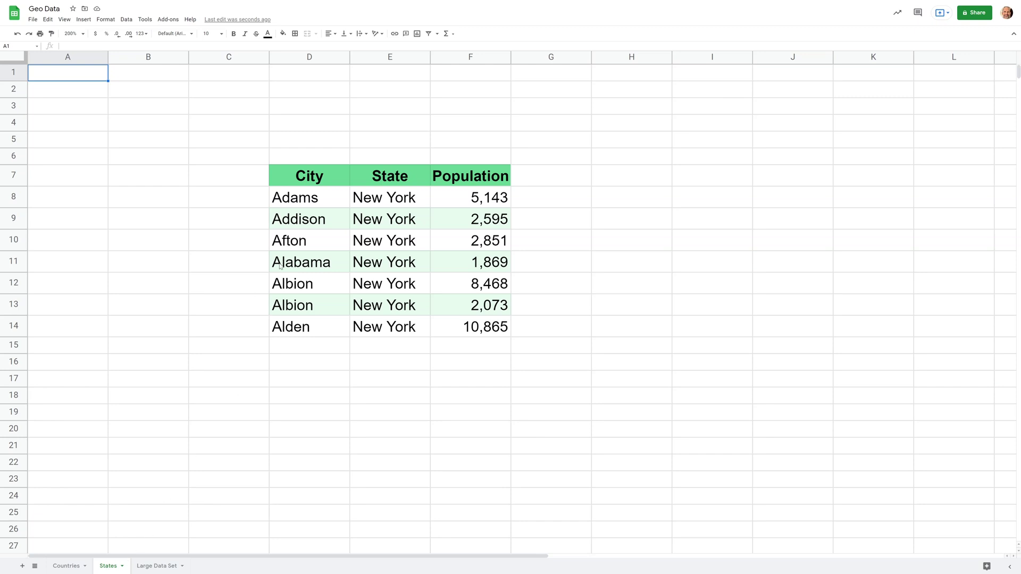
click(400, 204)
click(344, 206)
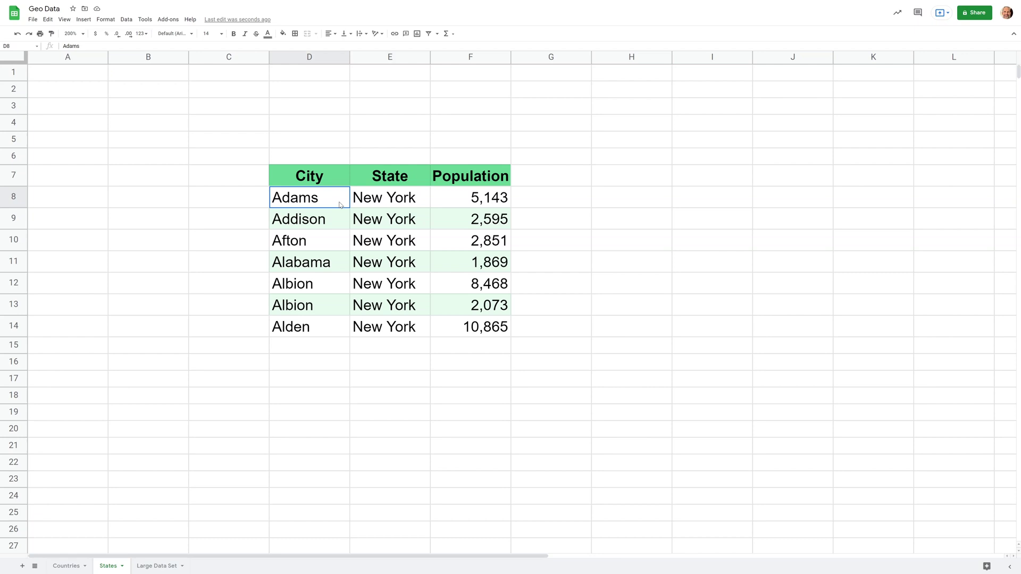
click(404, 204)
click(453, 203)
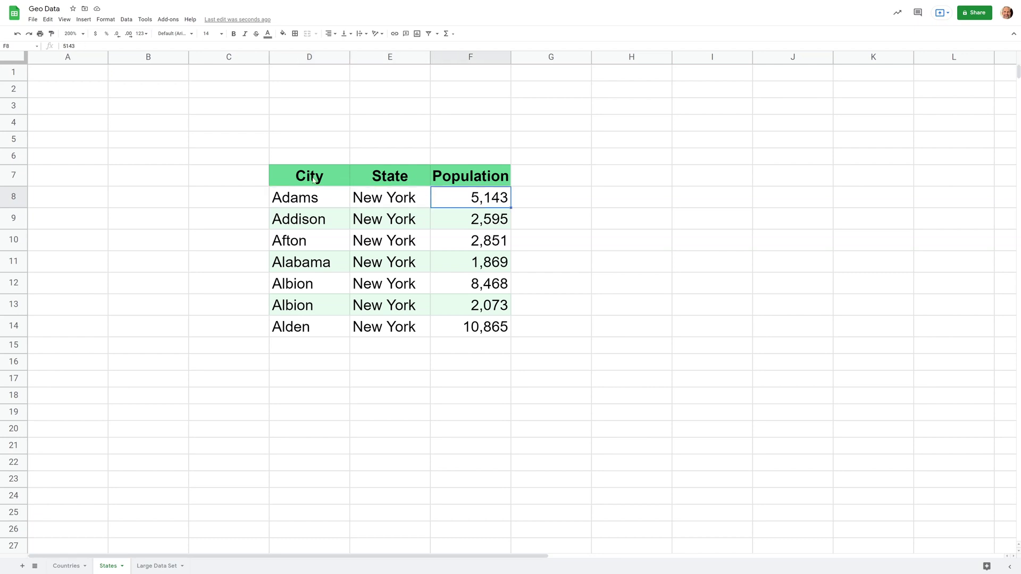
drag(313, 180, 452, 326)
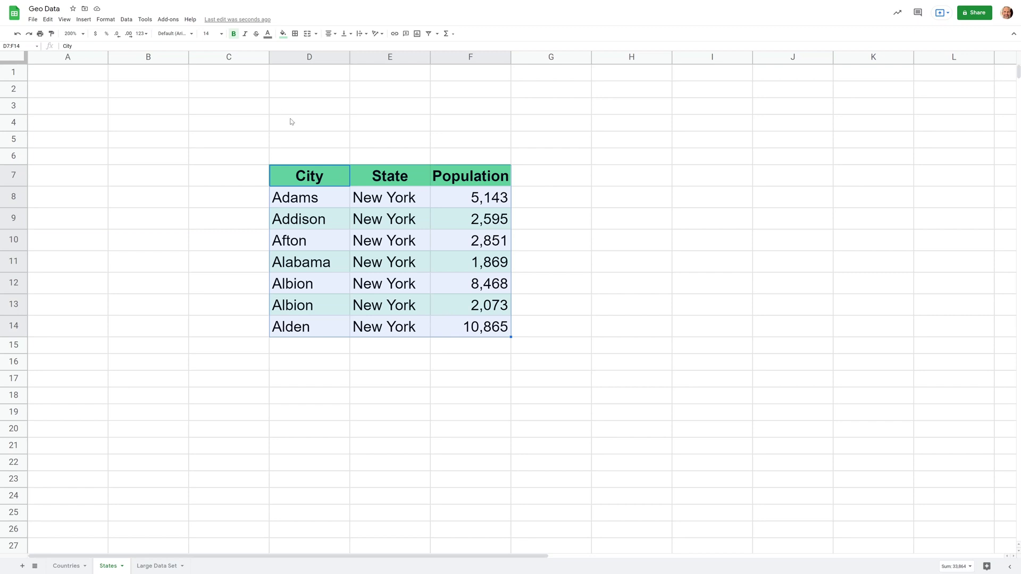
click(83, 20)
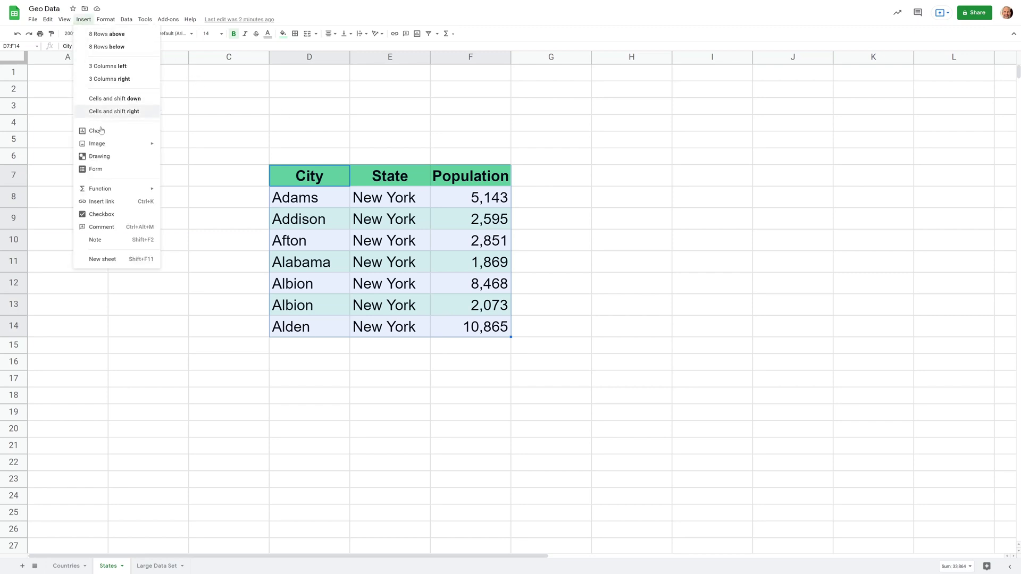
click(100, 130)
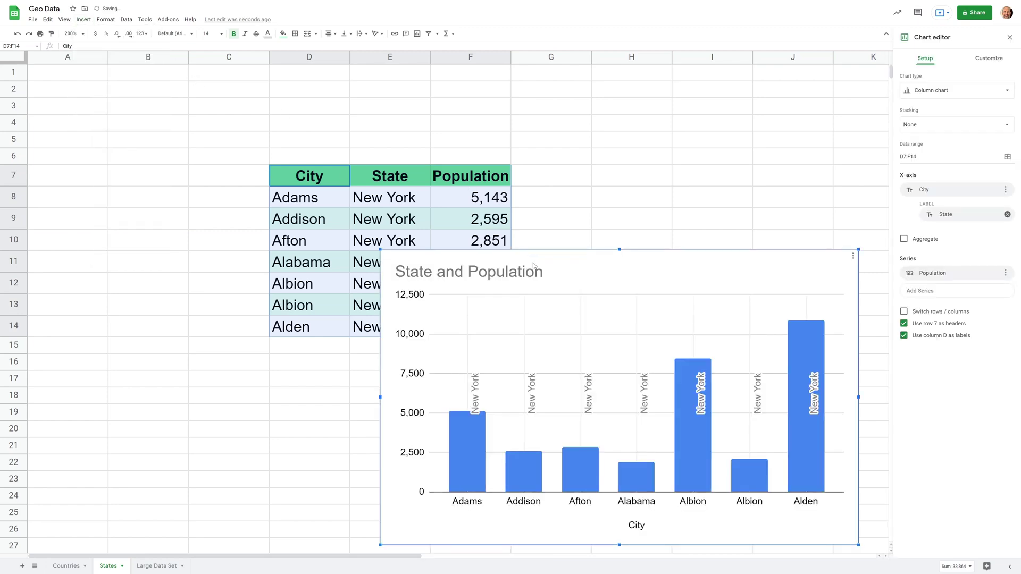
drag(533, 266, 511, 184)
Hide the empty columns B and C.
click(211, 58)
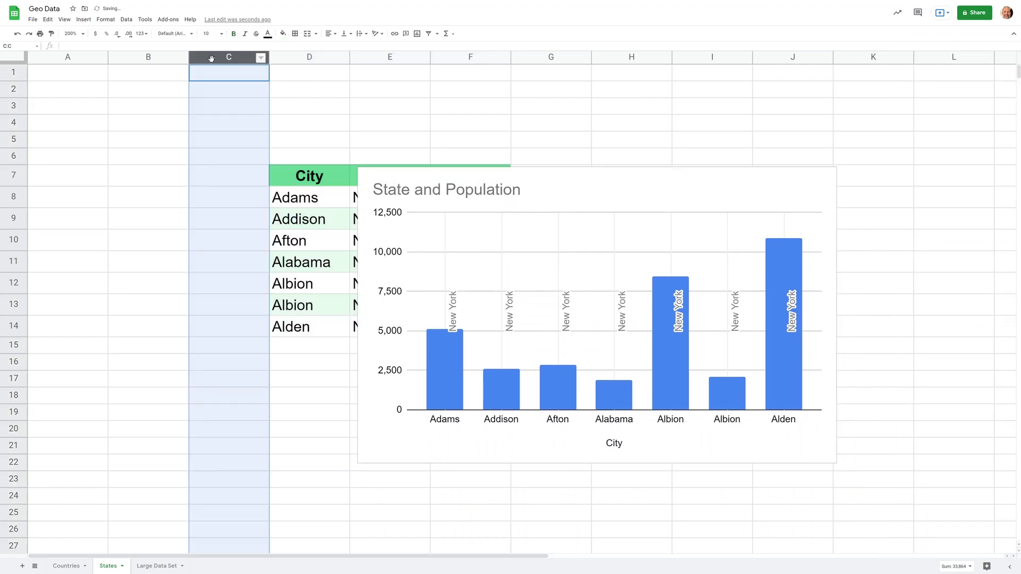
shift+click(147, 58)
right_click(120, 59)
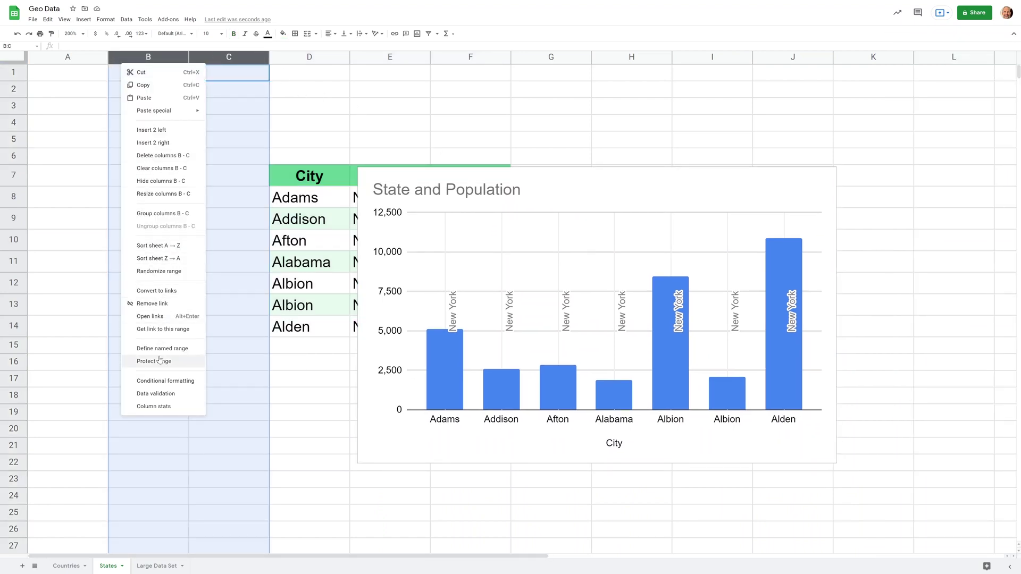
click(161, 180)
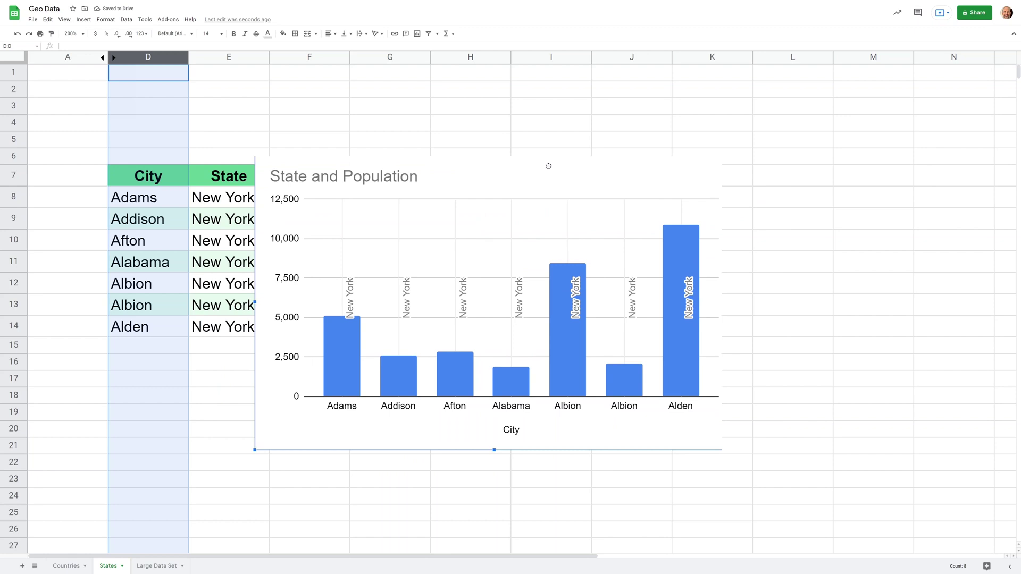
Move the chart clear of the table and change its type to Geo chart with markers.
drag(548, 166, 650, 123)
click(829, 120)
click(809, 132)
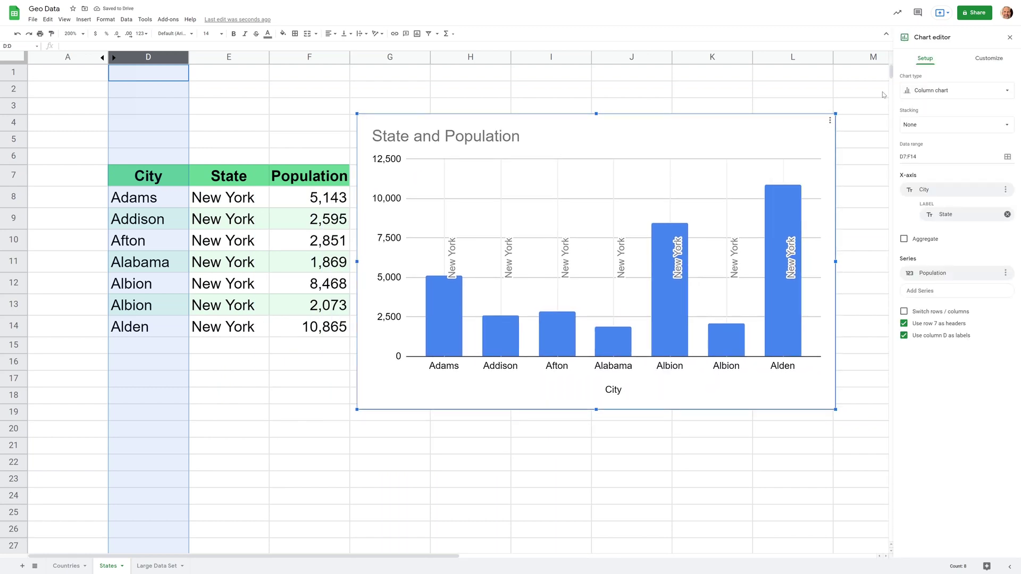
click(931, 91)
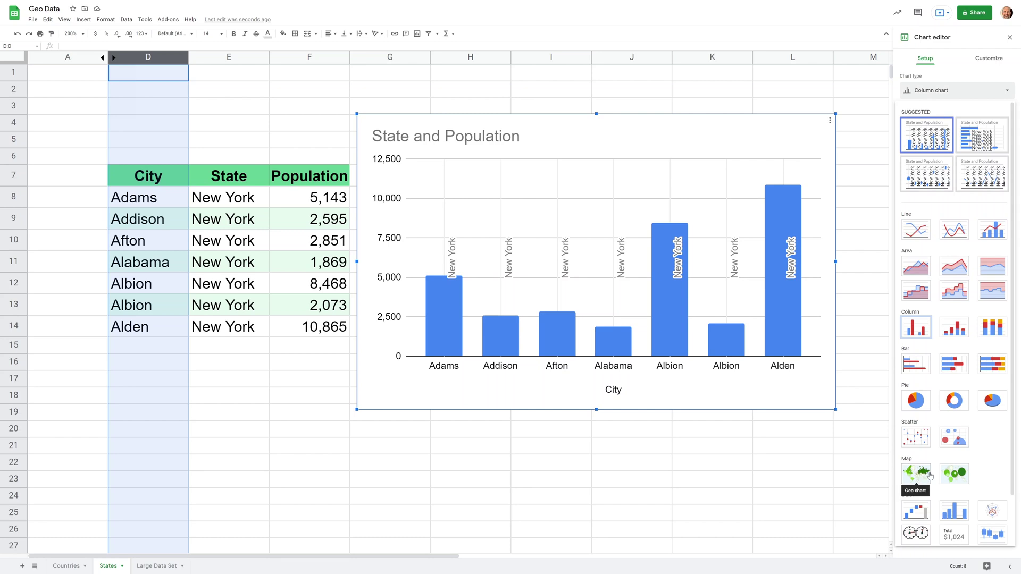
click(957, 473)
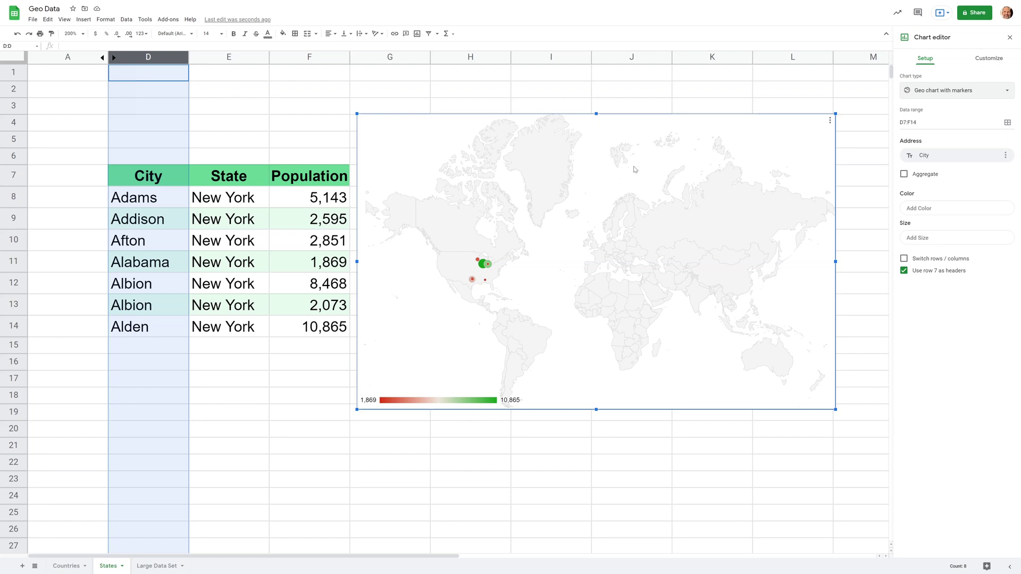
Look through the chart editor's Customize and Setup options.
click(988, 59)
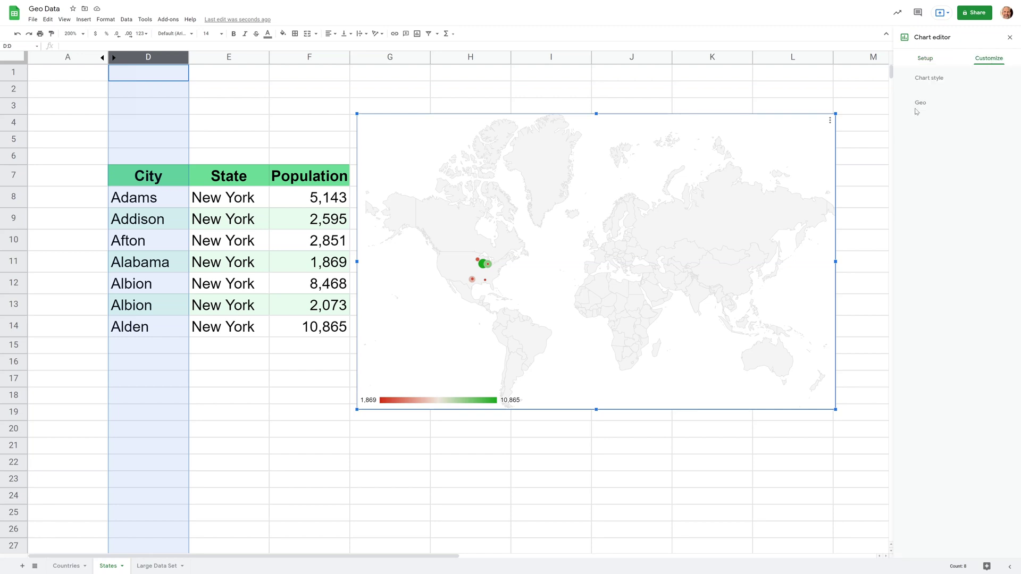
click(928, 61)
click(984, 58)
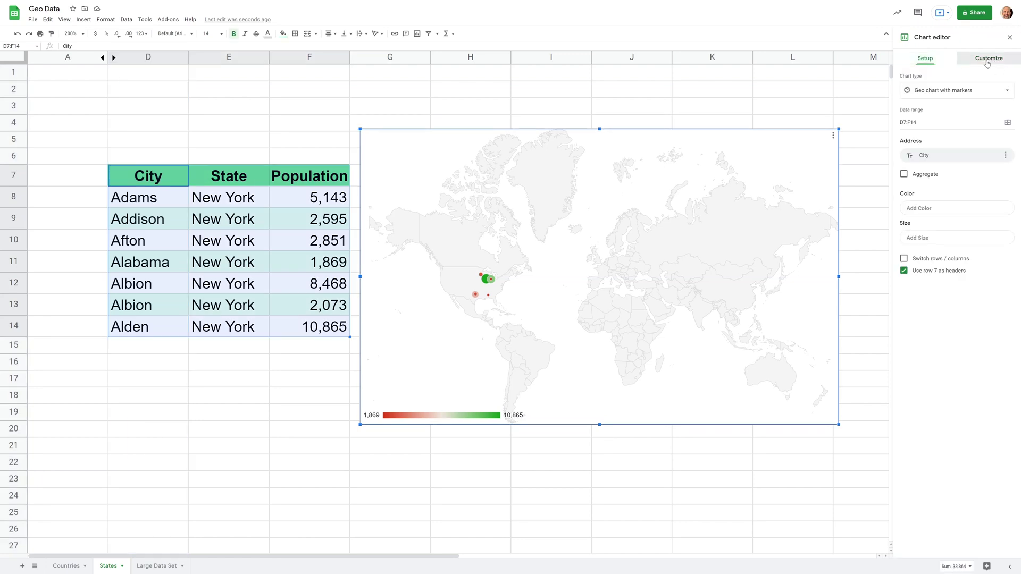
click(988, 59)
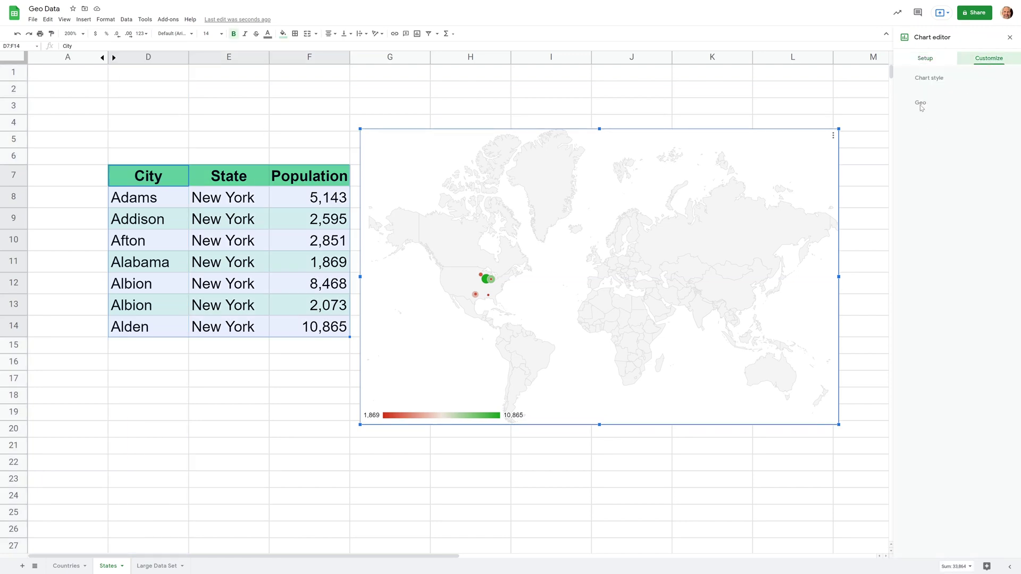
click(921, 62)
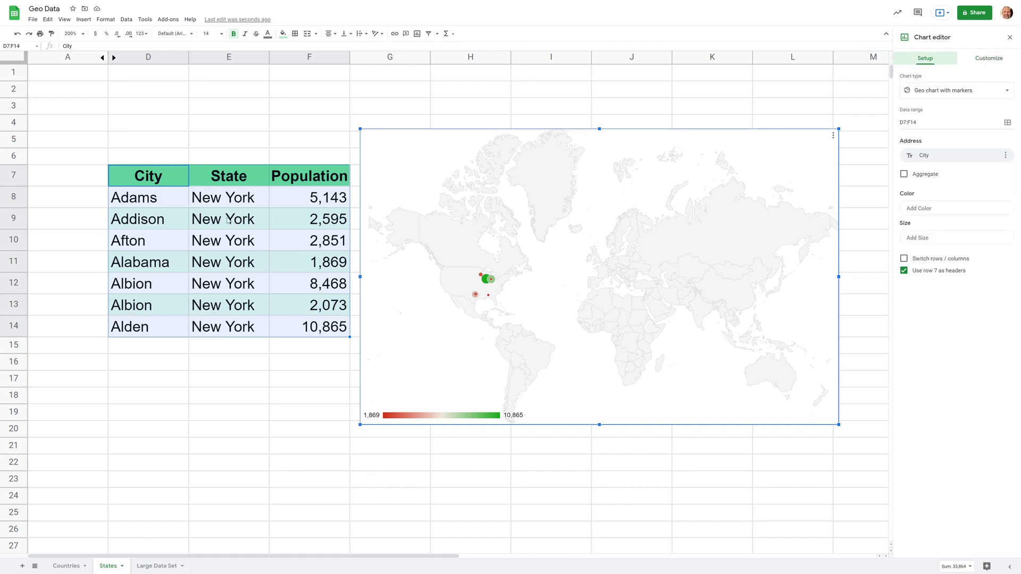
Insert an empty column F to the left of Population.
click(169, 201)
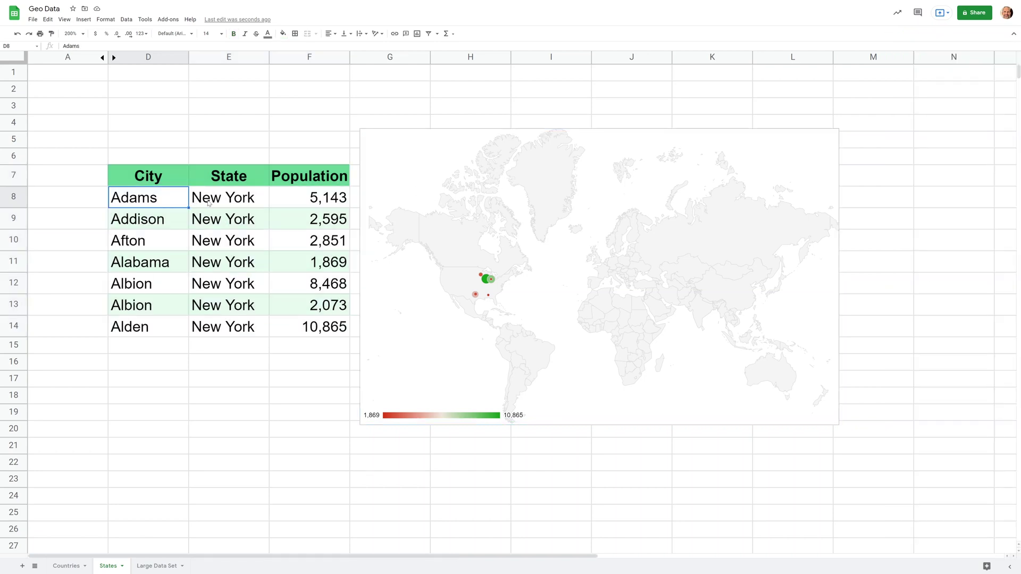
click(208, 203)
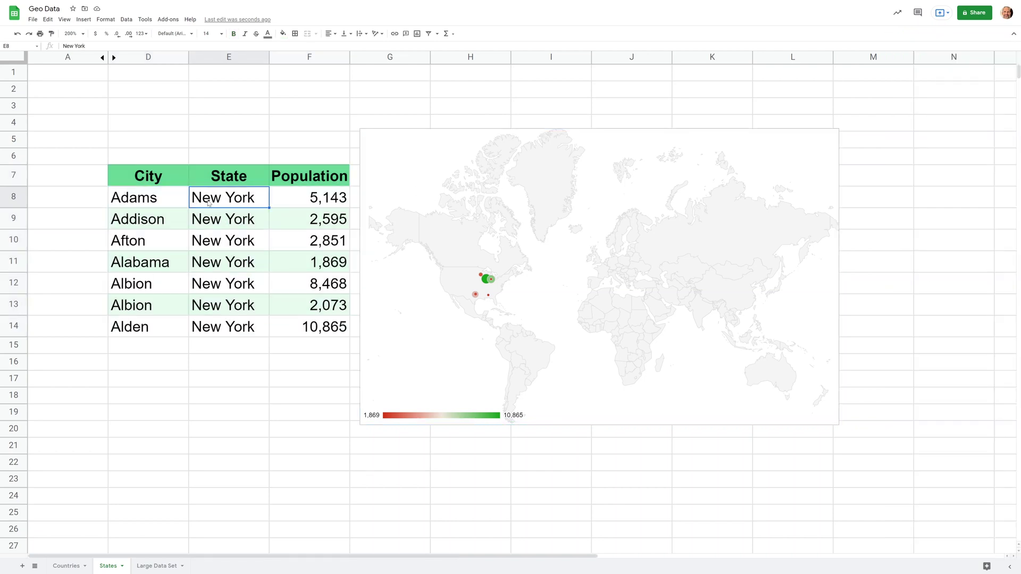
right_click(291, 60)
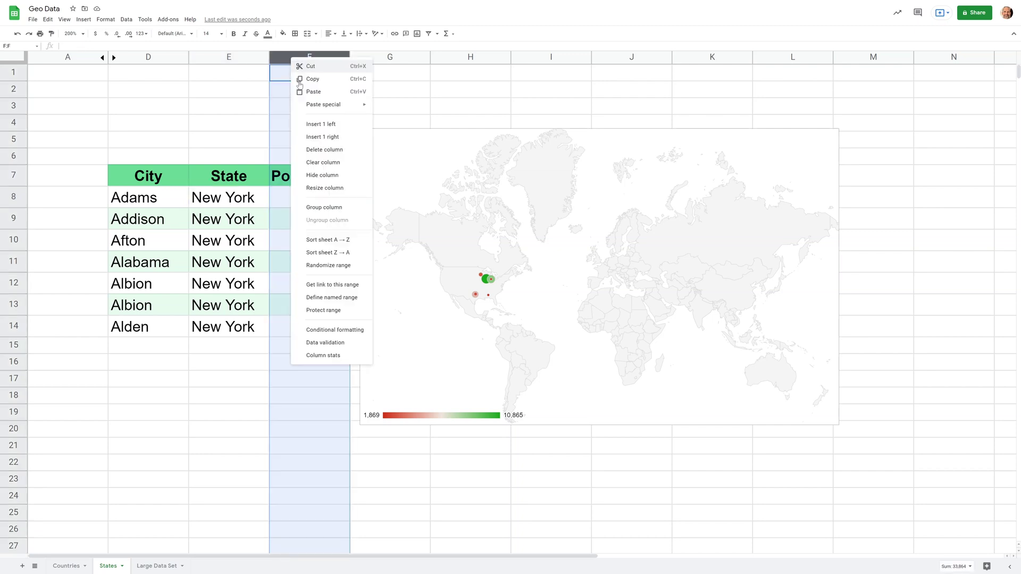
click(306, 124)
Enter header 'City, State' in F7 and formula =D8&", "&E8 in F8.
click(300, 179)
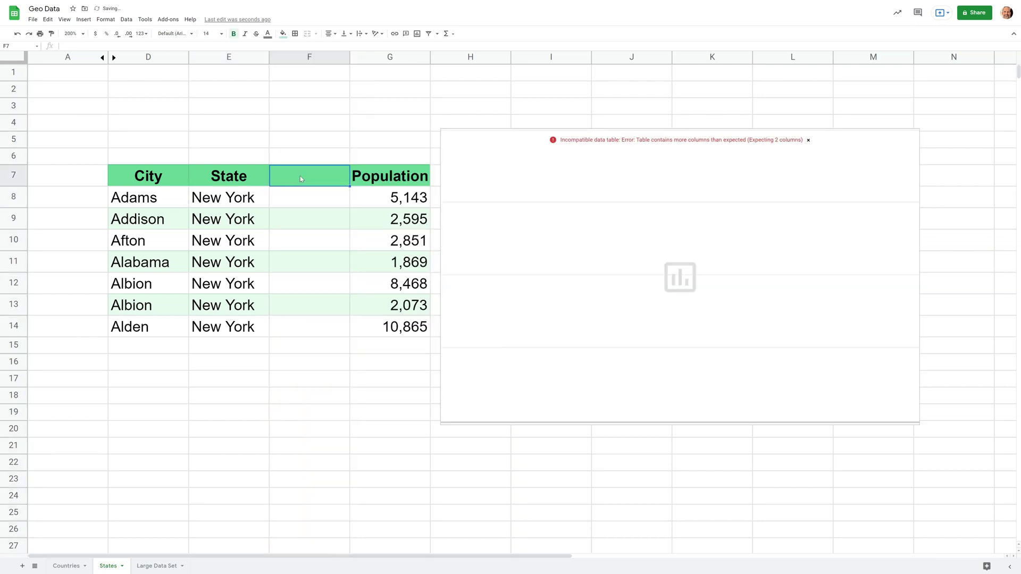
text(City, State)
key(Return)
text(=)
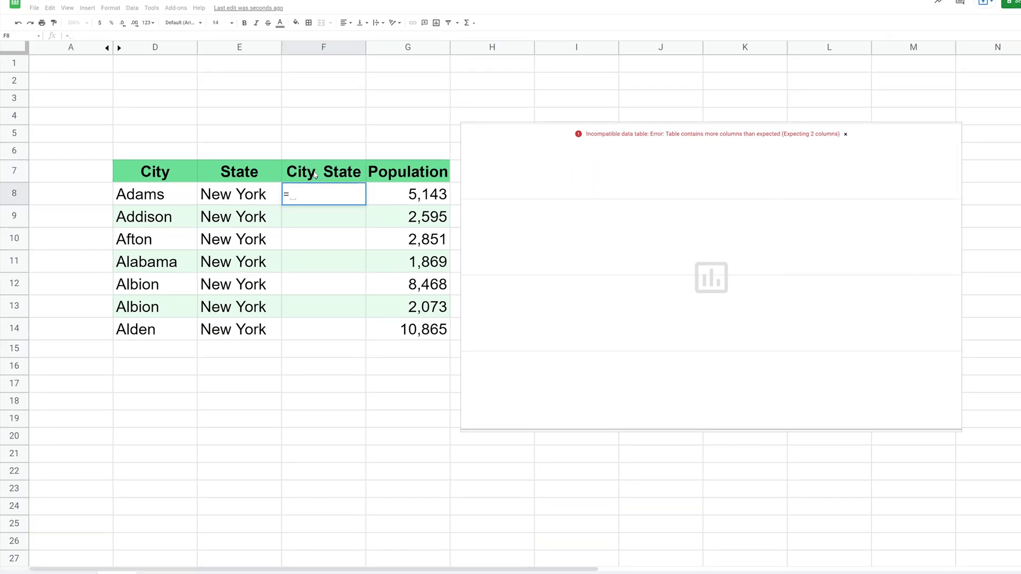
text(D)
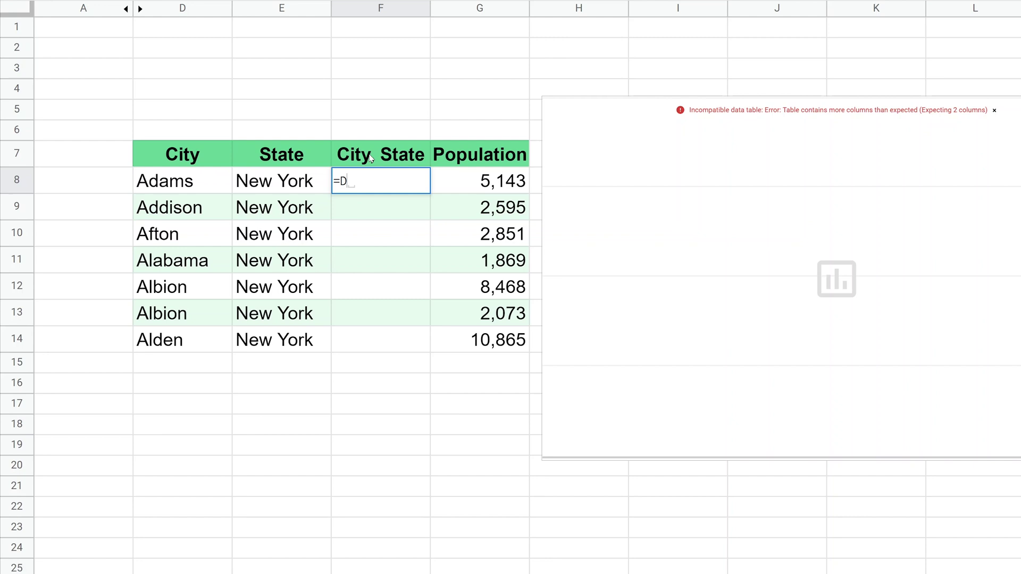
text(8)
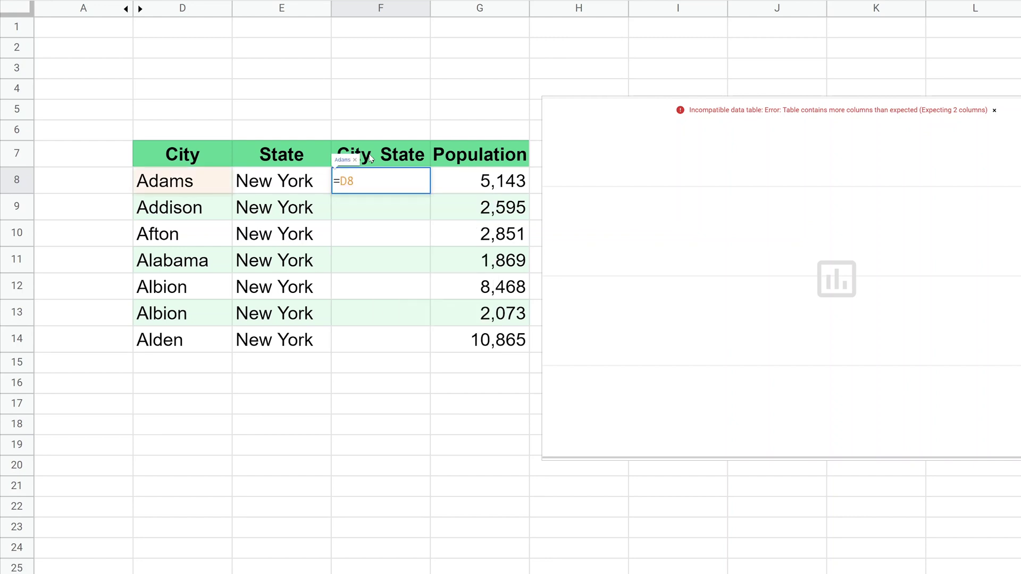
text(&)
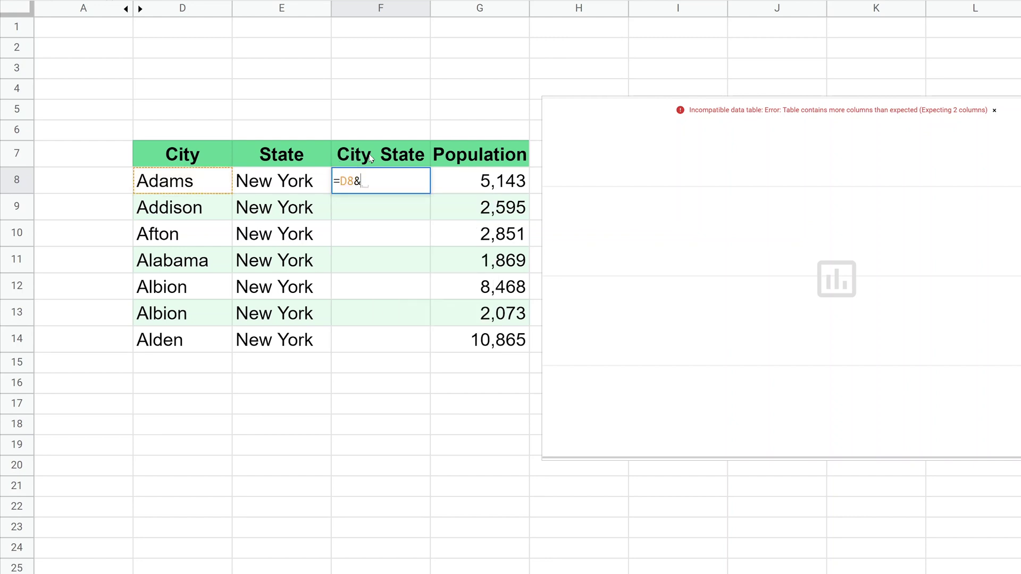
text(", "&E8)
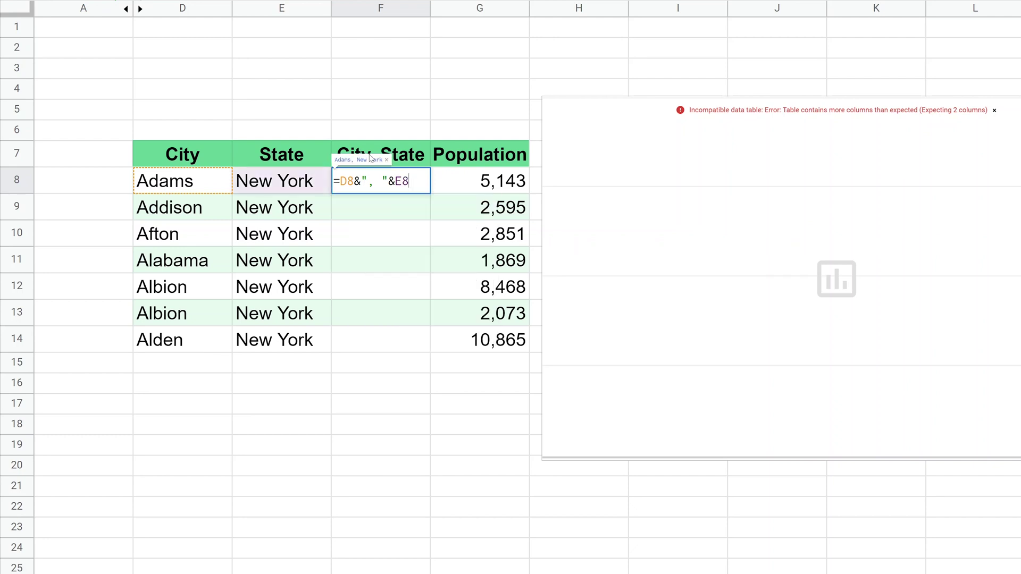
key(Return)
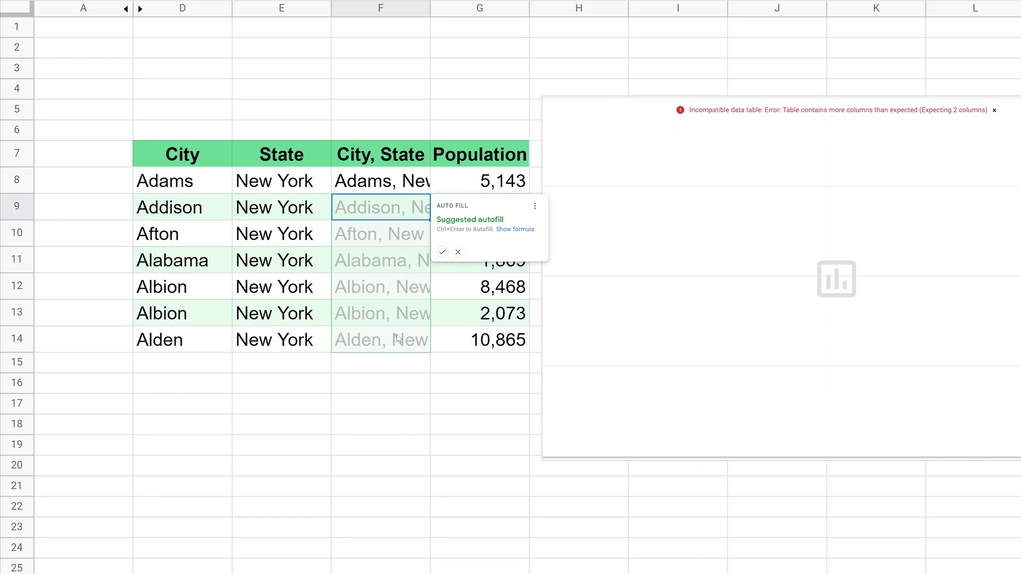
Accept the suggested City, State autofill and select the data F7:G14.
click(443, 252)
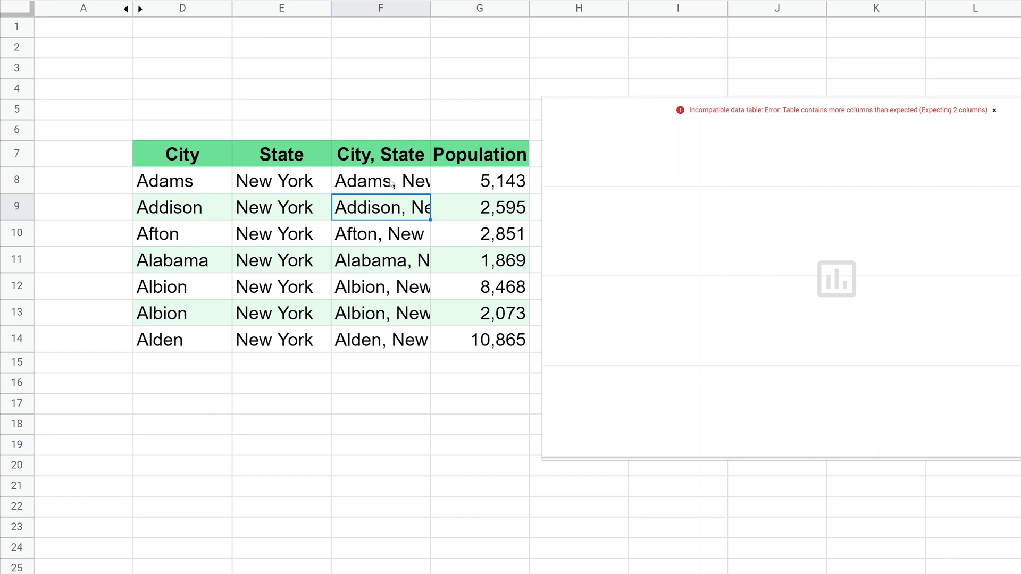
drag(392, 184, 403, 328)
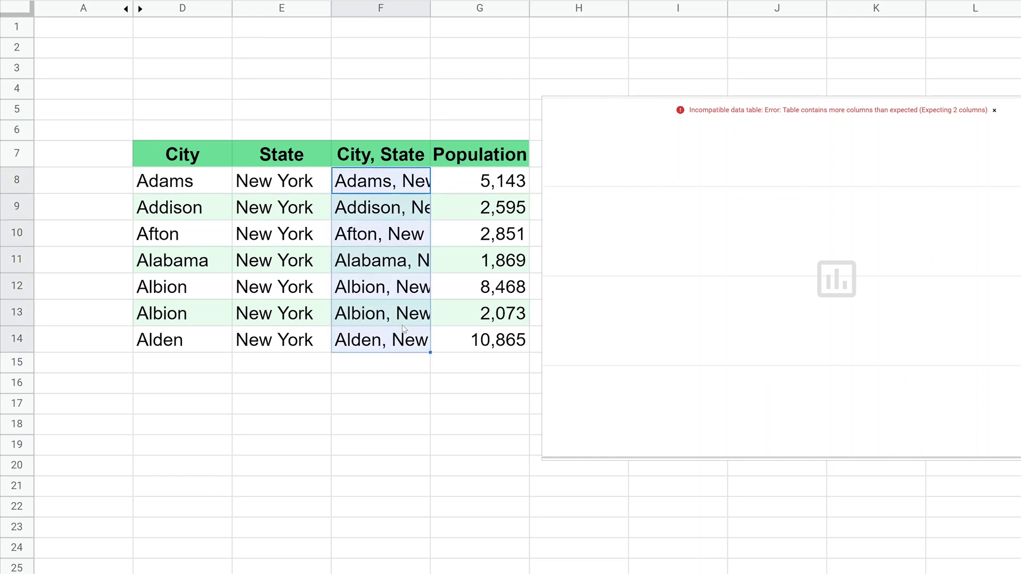
drag(464, 180, 462, 324)
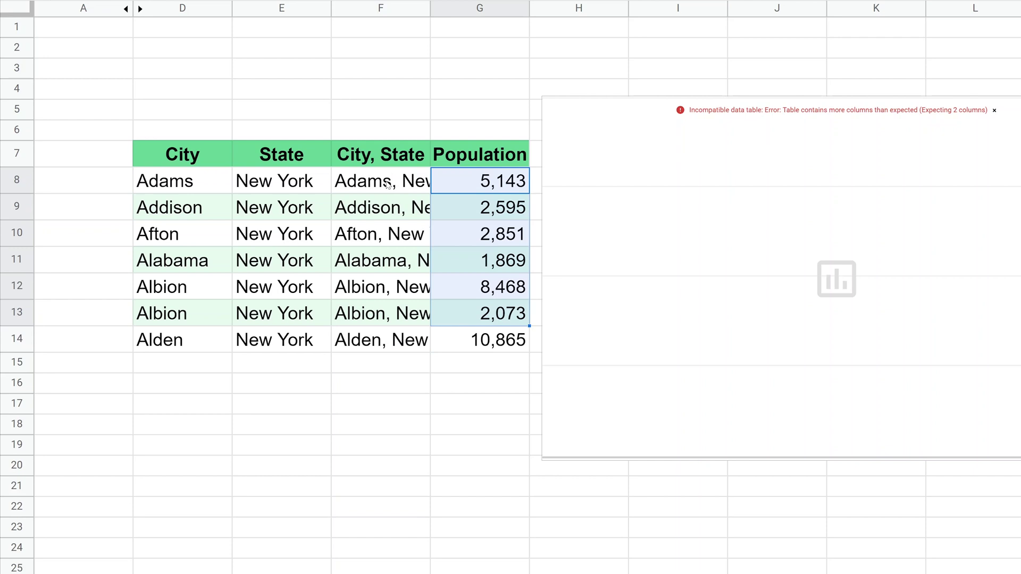
drag(384, 160, 458, 336)
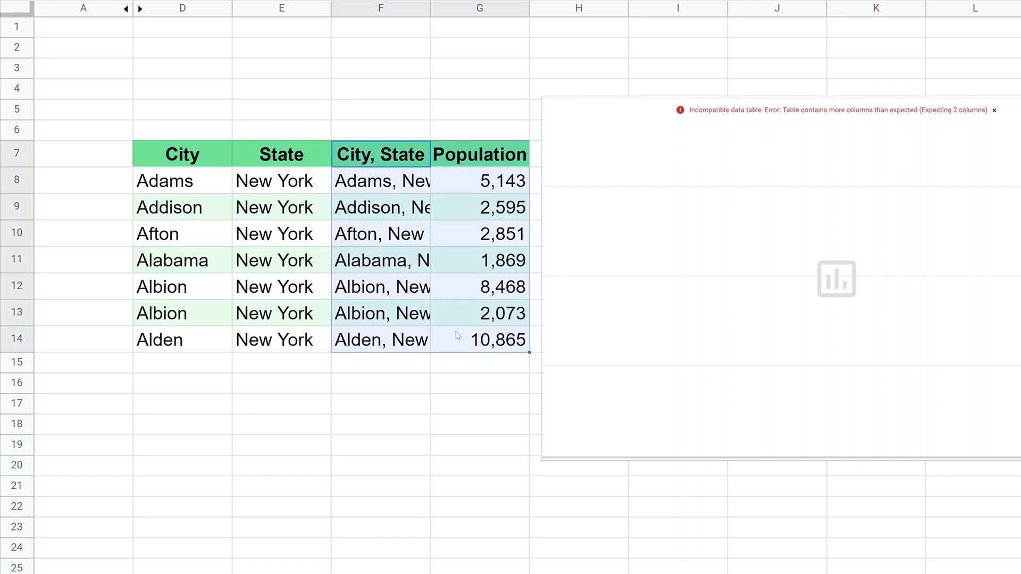
Replace the broken chart with a new geo chart with markers from F7:G14, moved up.
click(684, 172)
key(Delete)
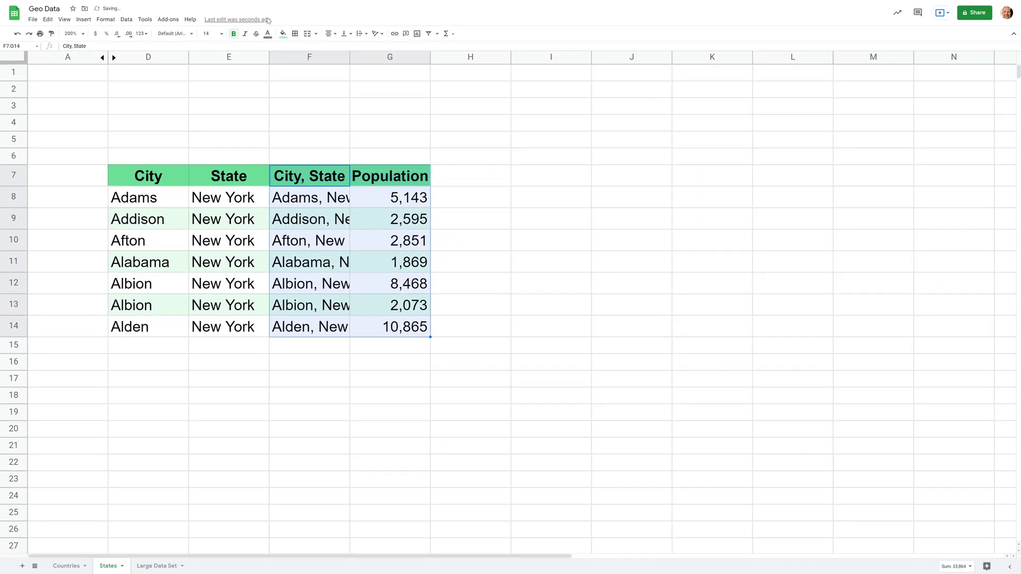
click(83, 19)
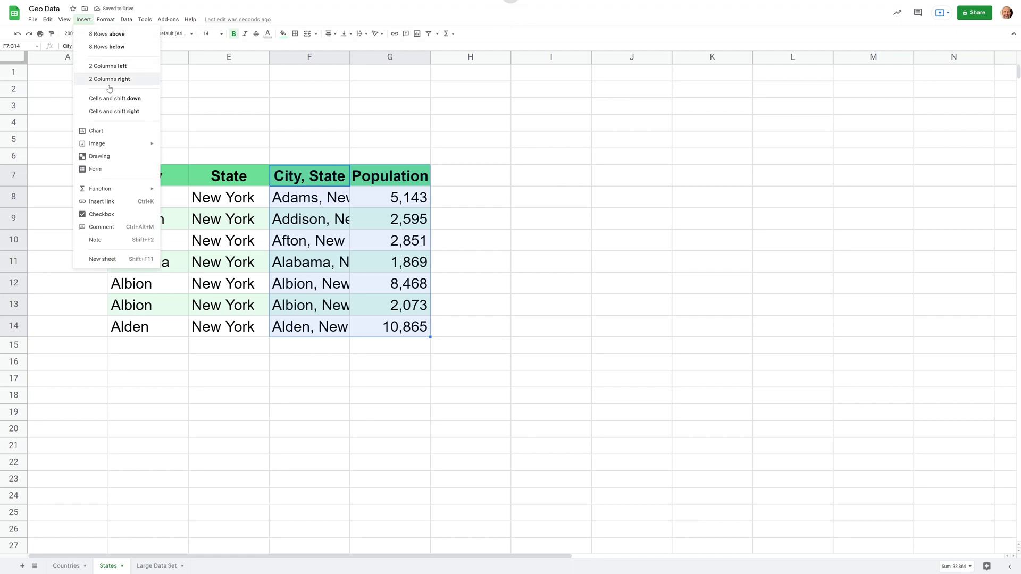
click(96, 131)
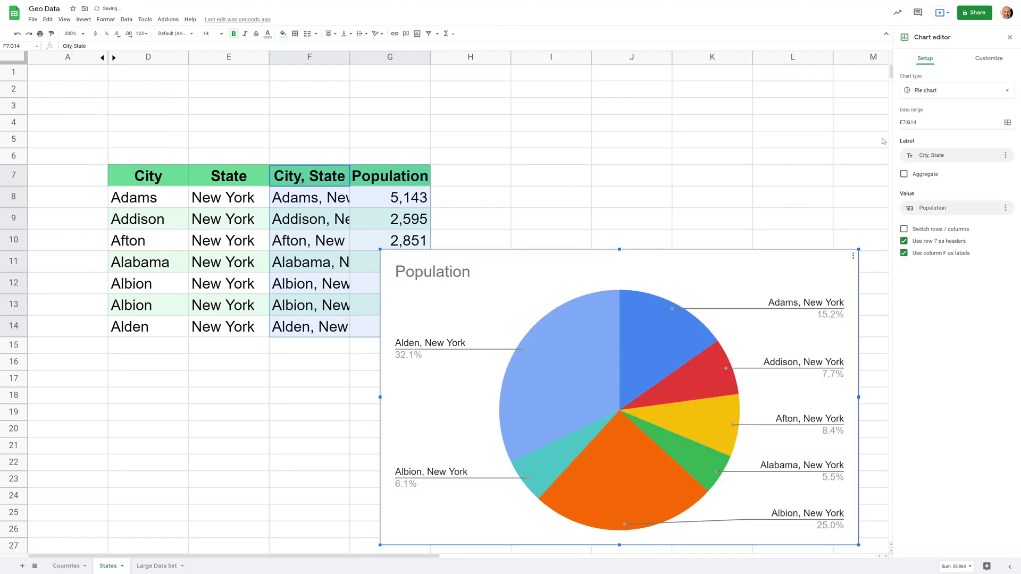
click(931, 91)
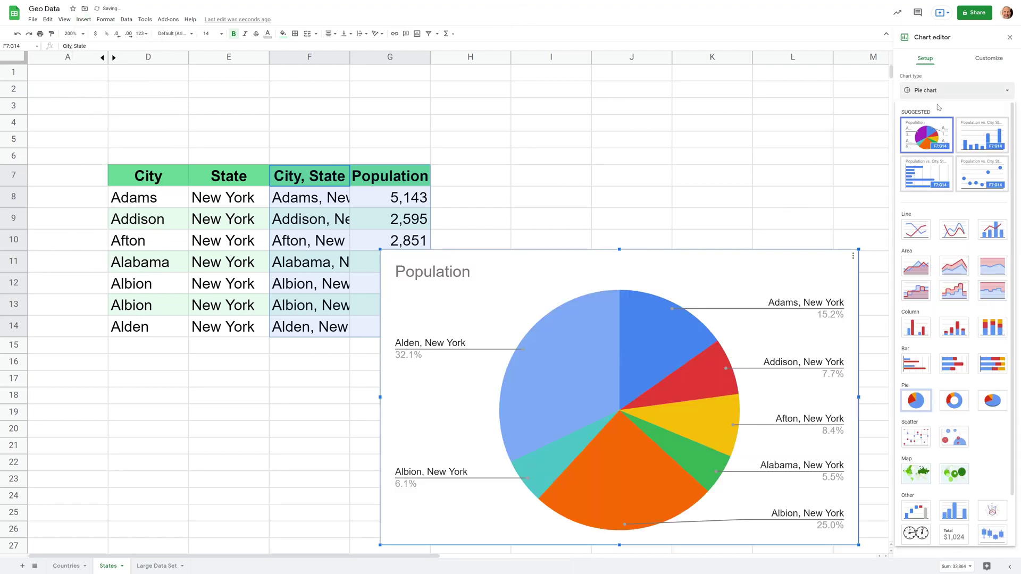
click(953, 473)
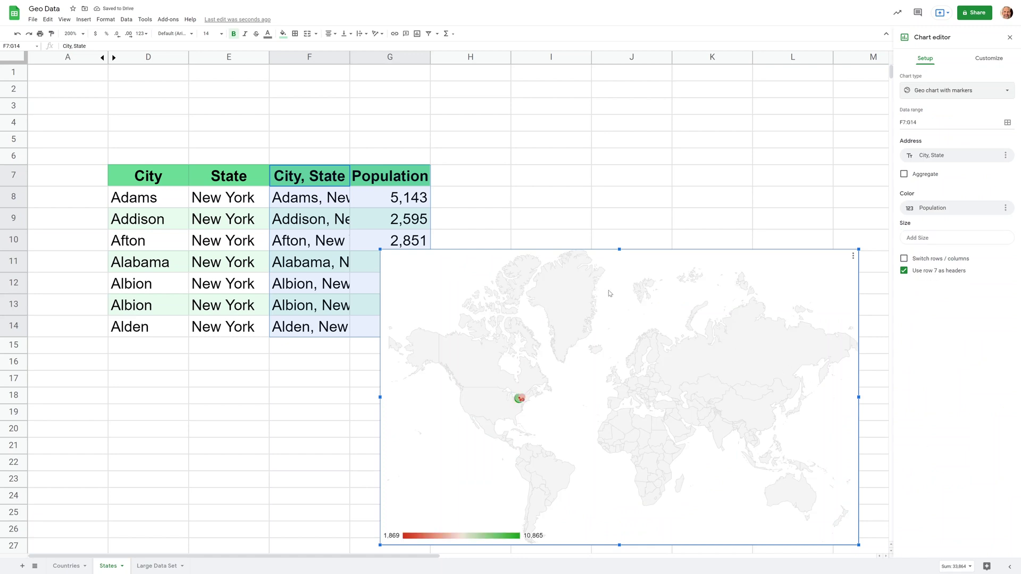
drag(610, 293, 614, 158)
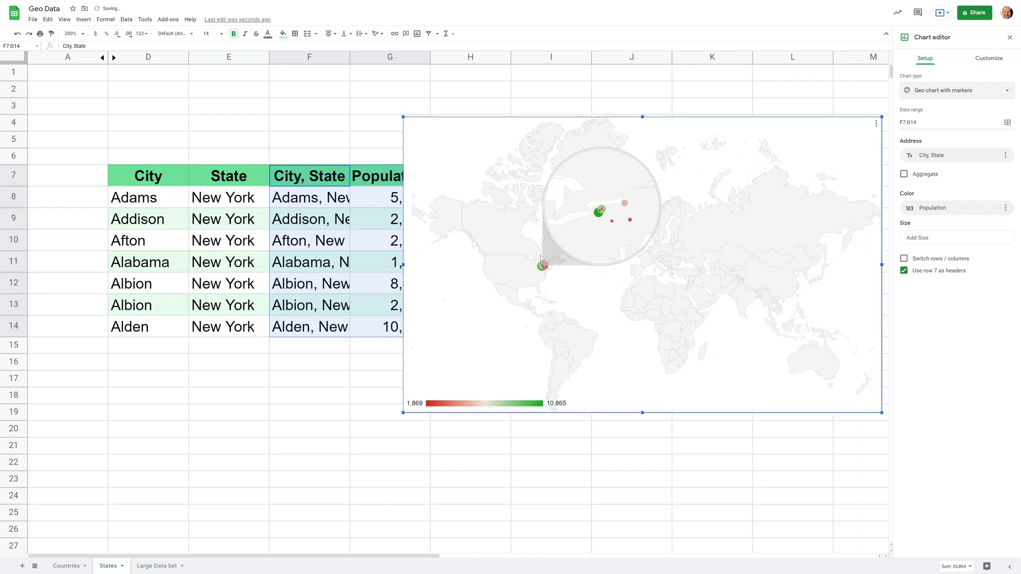
drag(229, 57, 166, 58)
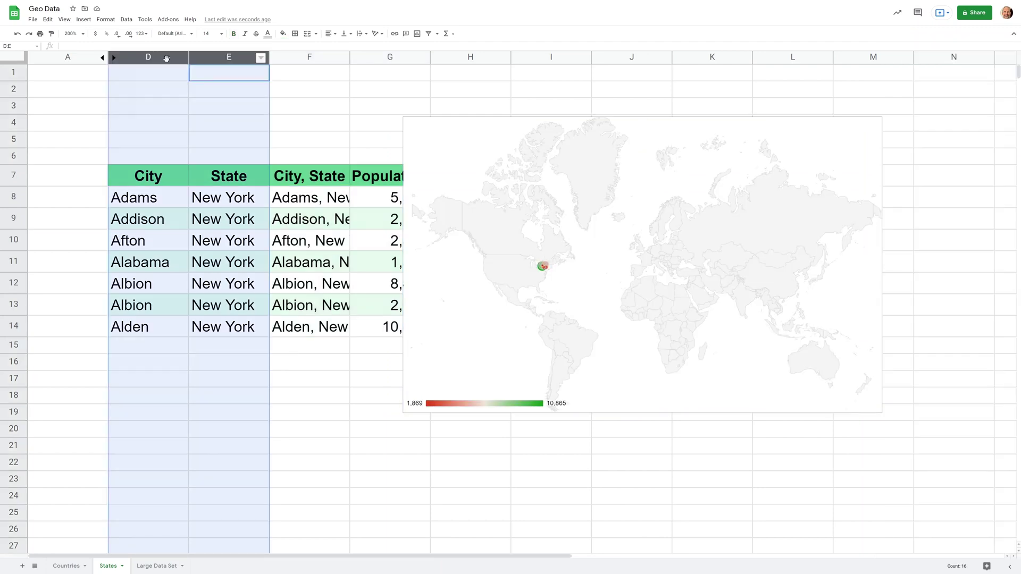
Hide columns D and E and move the map chart up beside the data.
right_click(165, 58)
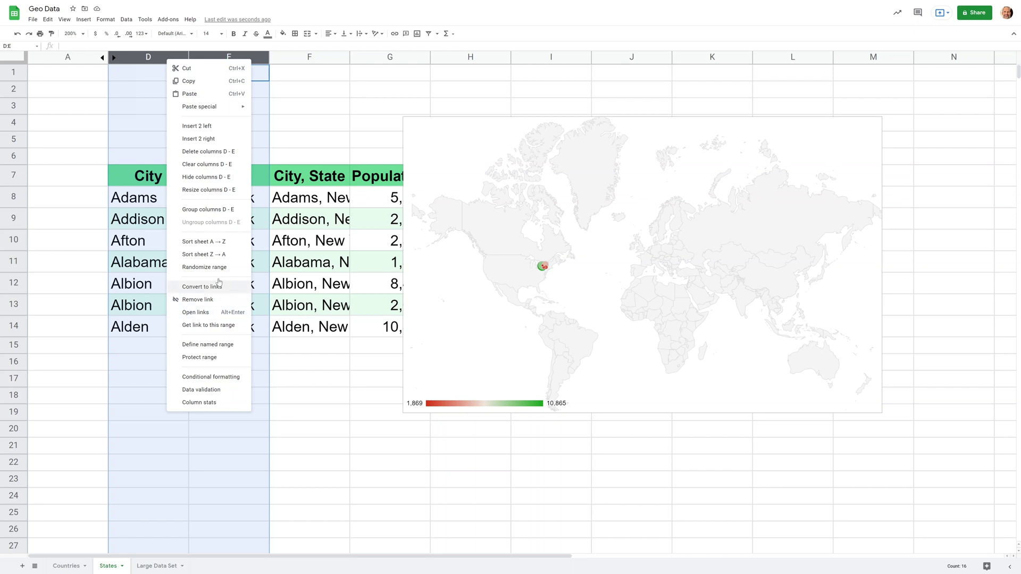
click(200, 177)
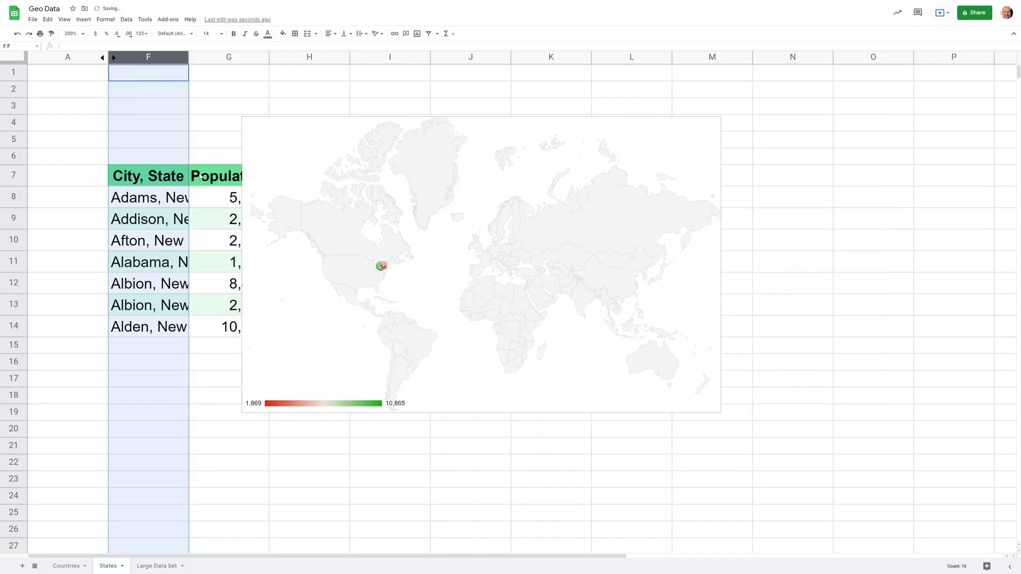
click(325, 142)
drag(315, 141, 350, 126)
Bring up the Region list in the chart editor's Customize Geo settings.
click(749, 109)
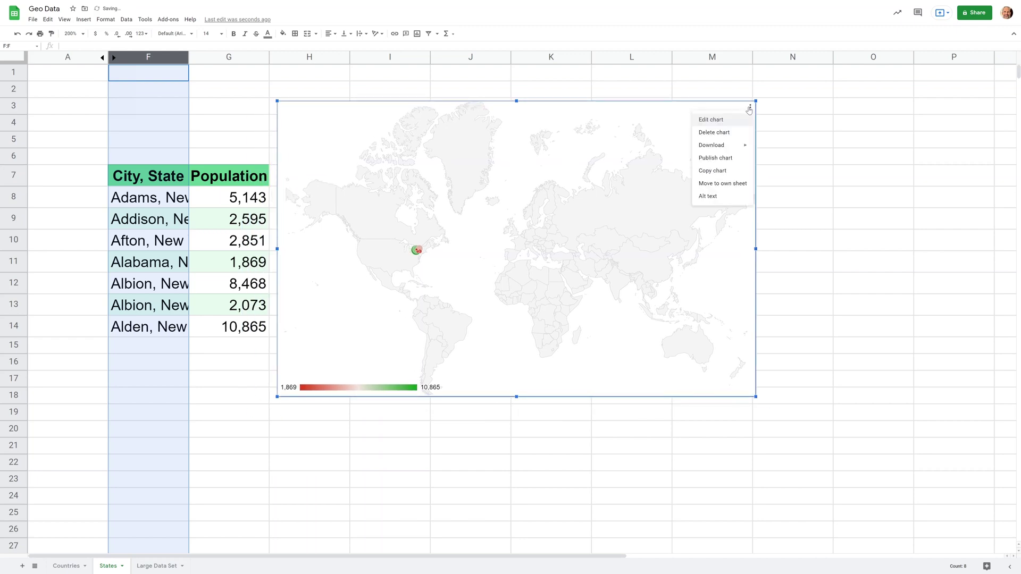
click(718, 119)
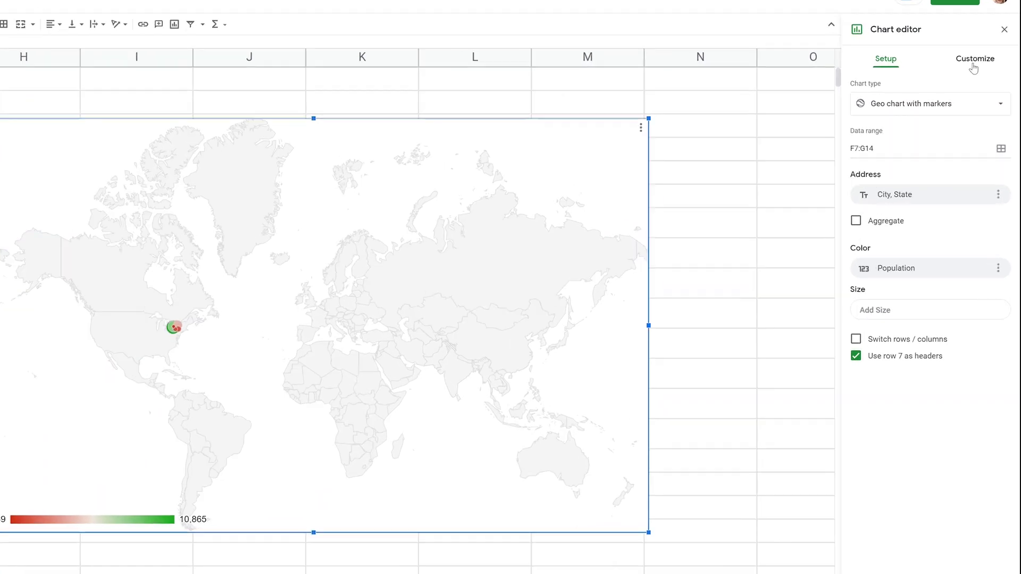
click(973, 65)
click(856, 127)
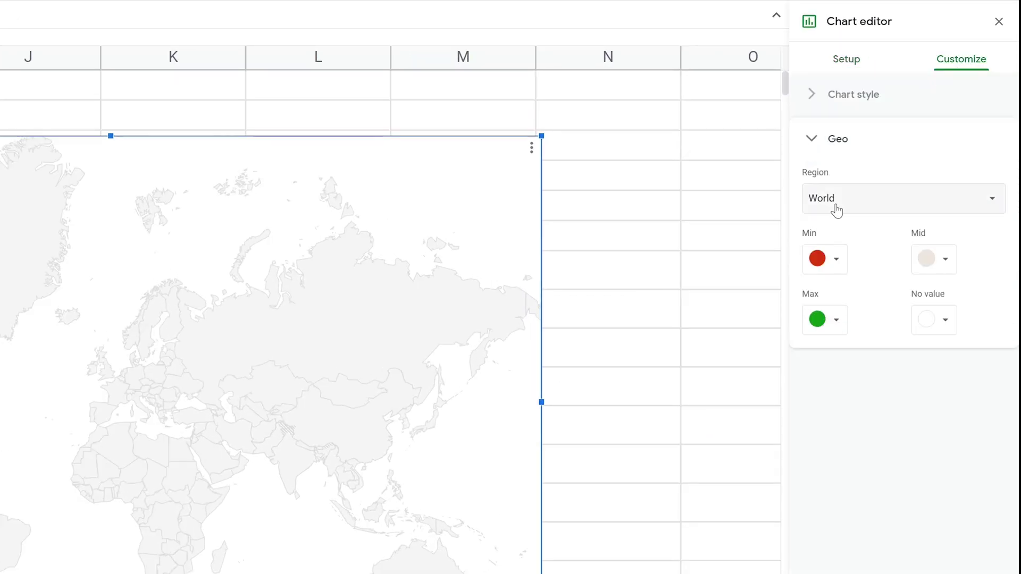
click(836, 210)
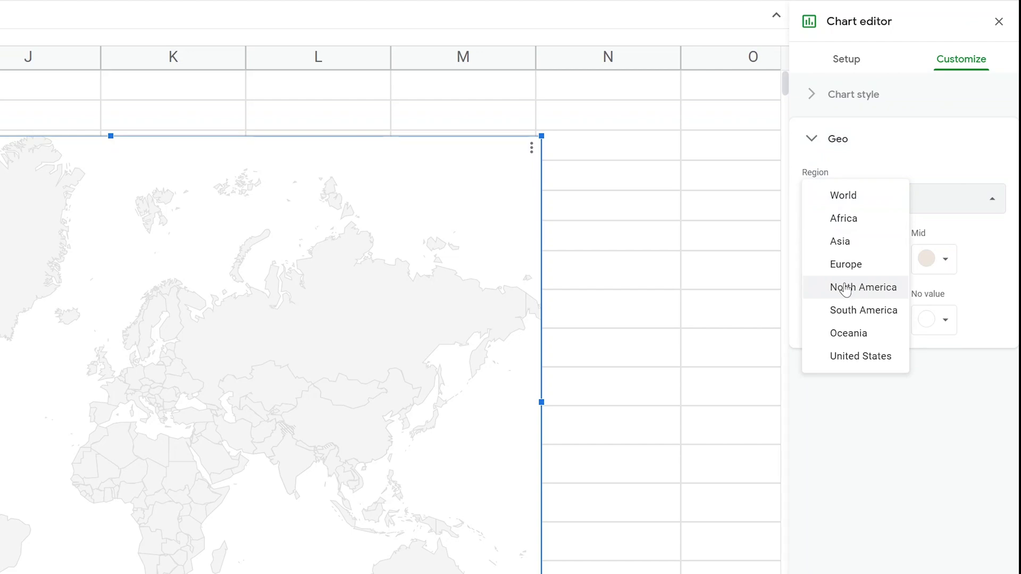
Set the markers map Region to United States.
click(846, 357)
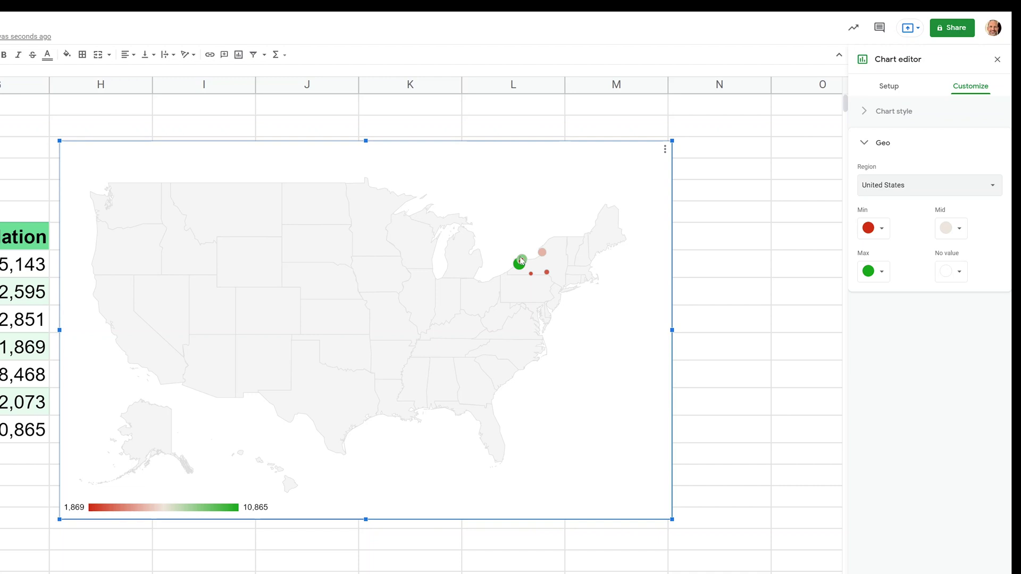
mouse_move(520, 260)
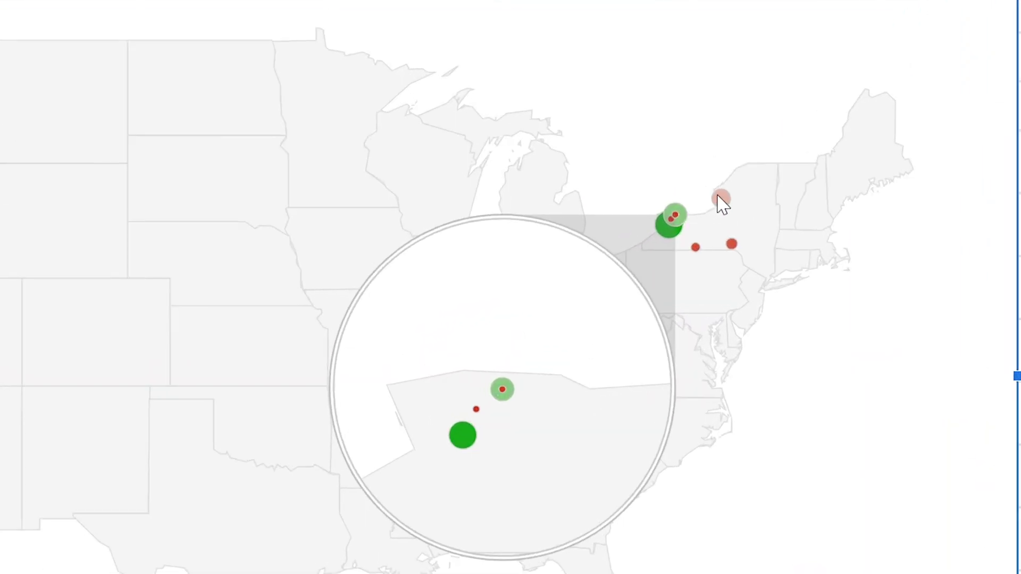
mouse_move(722, 202)
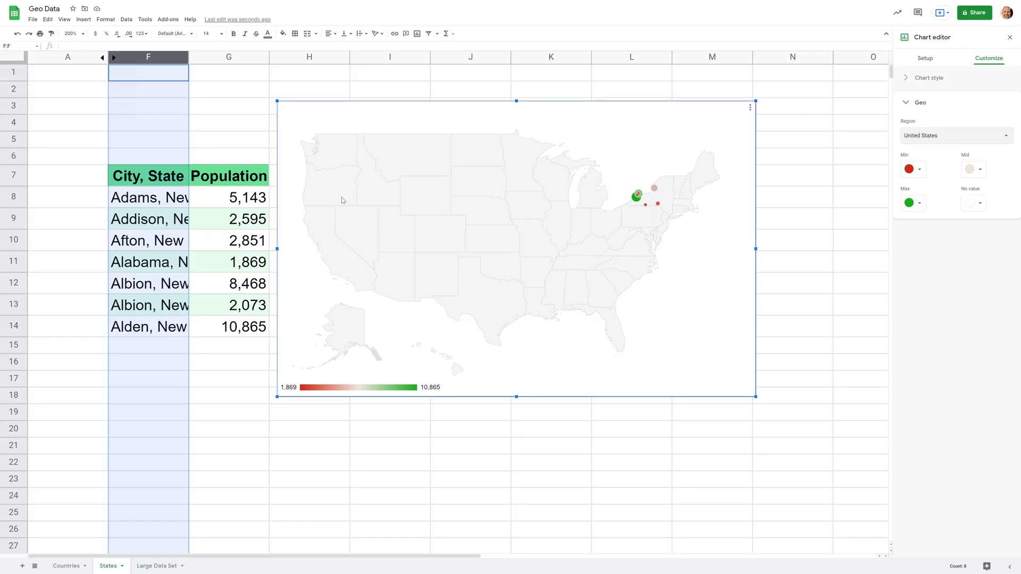
Check the Population values G7:G14 against the New York city markers on the chart.
drag(223, 184, 235, 328)
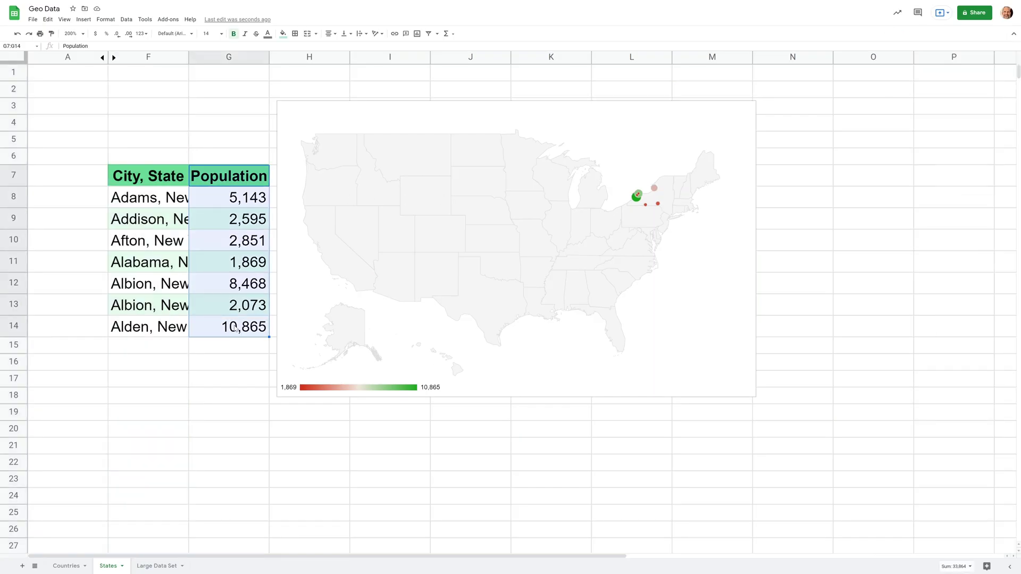
click(670, 89)
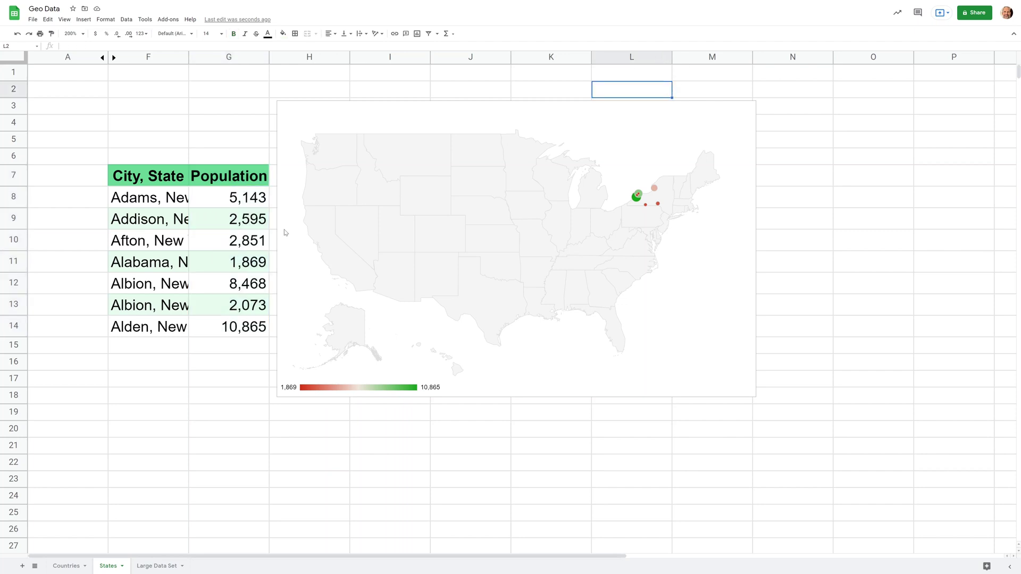
click(226, 240)
click(679, 212)
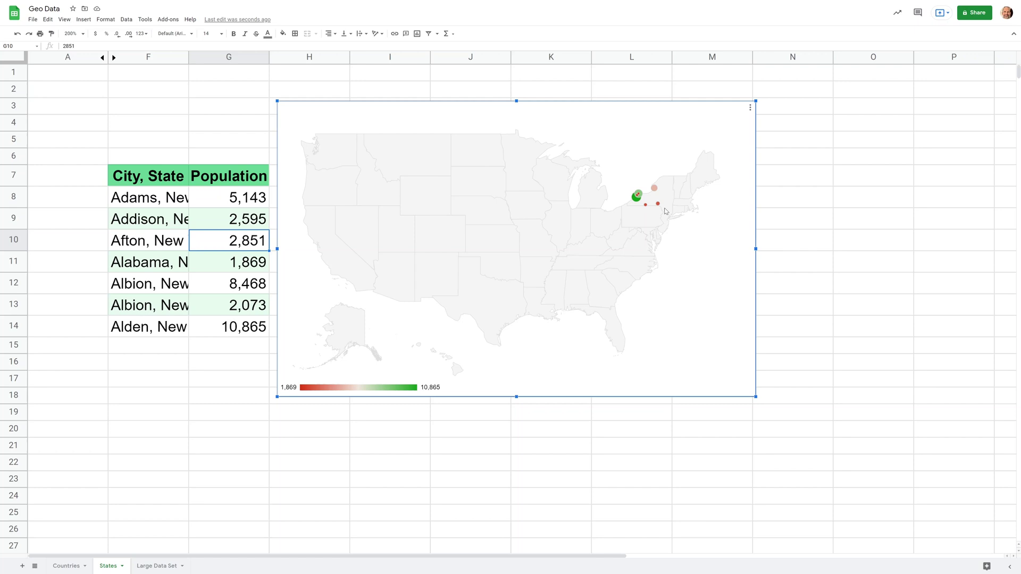
mouse_move(660, 207)
Change the chart type to a geo chart that shades whole states.
click(750, 108)
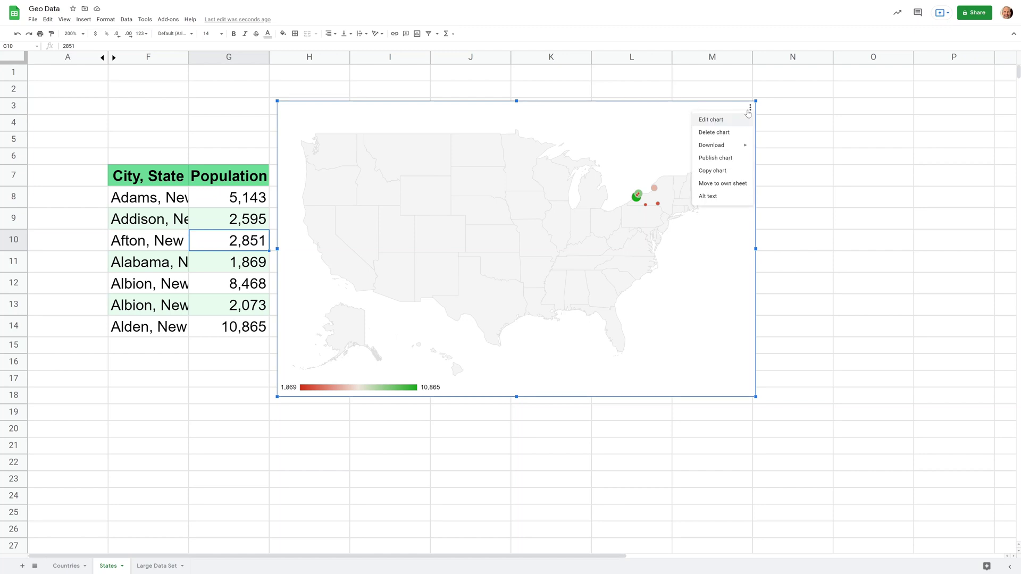
click(738, 120)
click(957, 91)
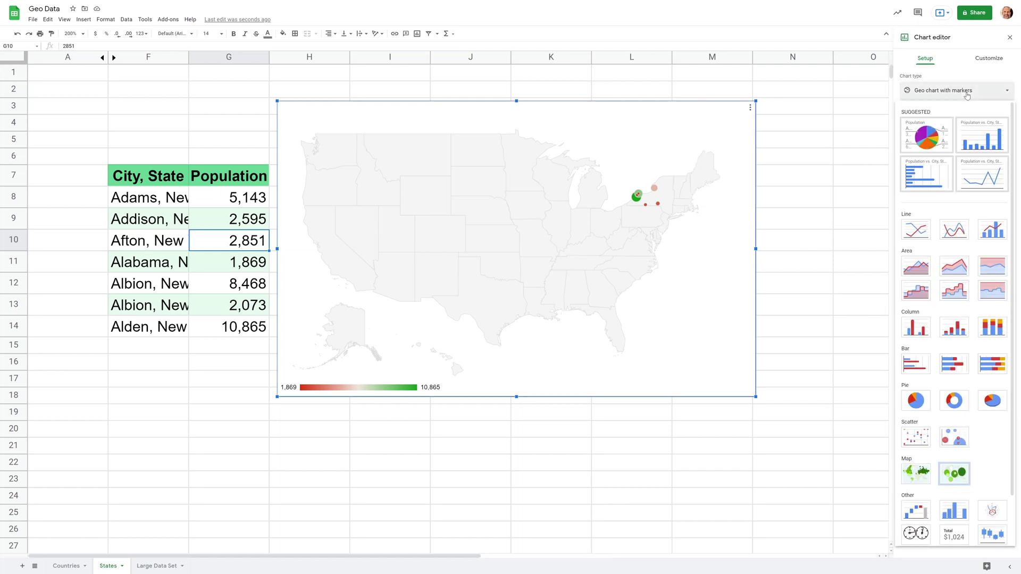
click(924, 473)
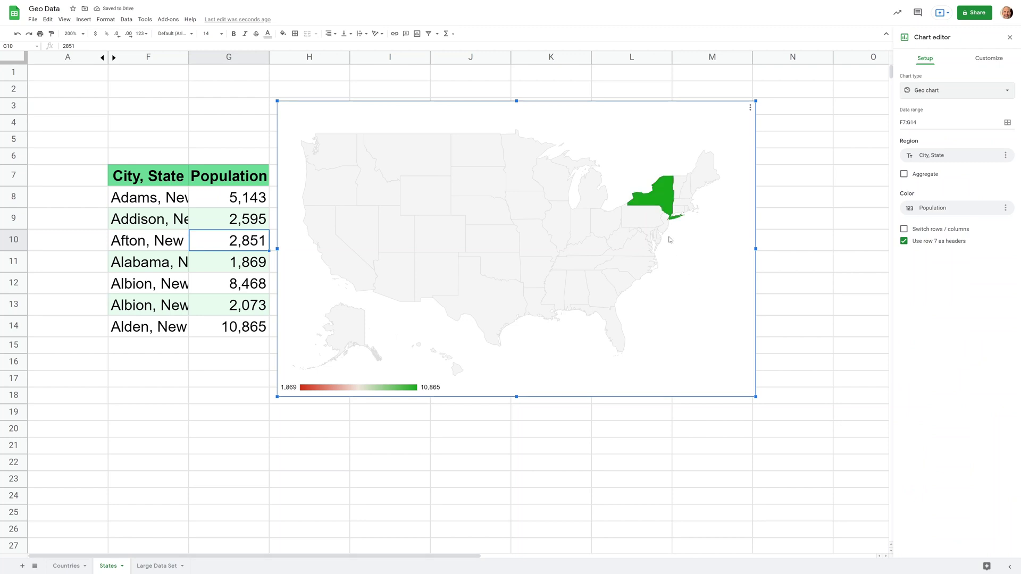
mouse_move(664, 195)
Switch the chart type back to a geo chart with markers.
click(945, 90)
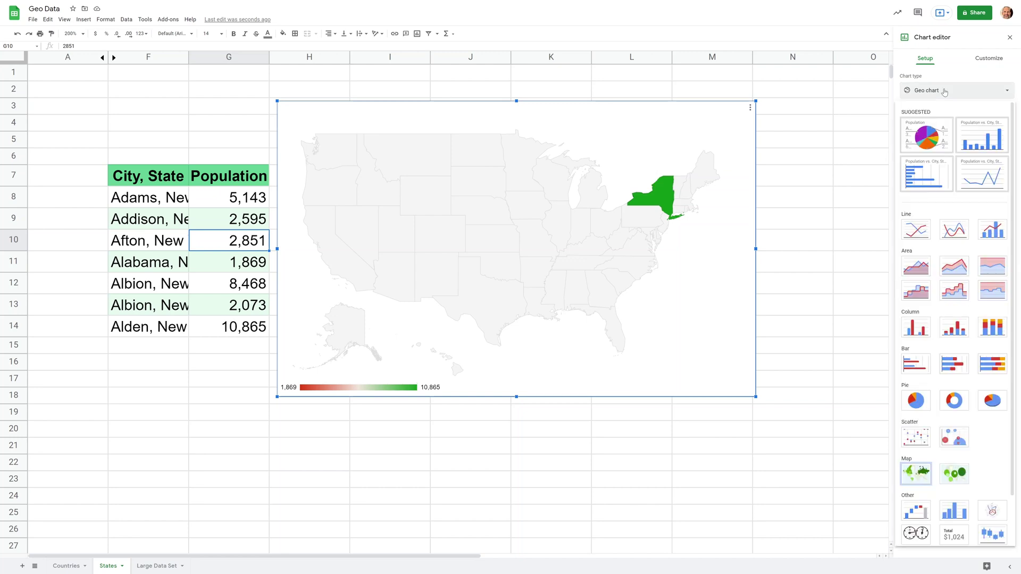
click(955, 475)
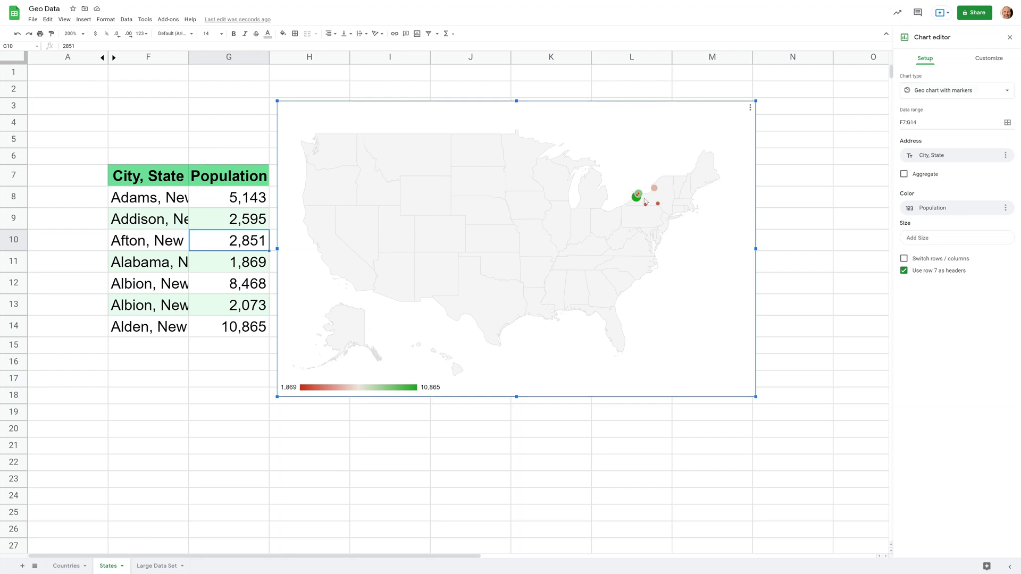
mouse_move(655, 190)
click(158, 567)
click(276, 215)
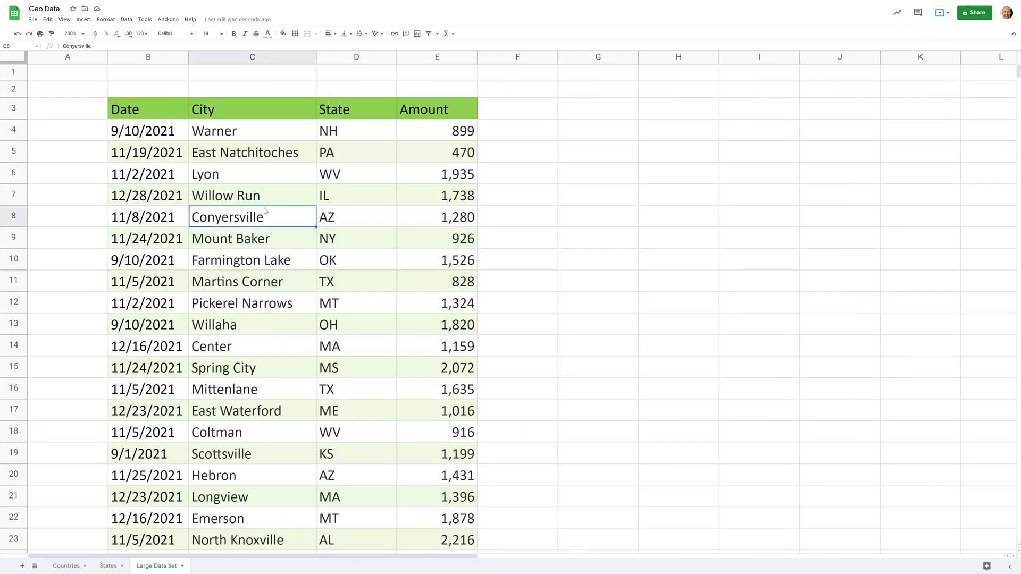
scroll(293, 196, down, 5)
scroll(326, 188, down, 20)
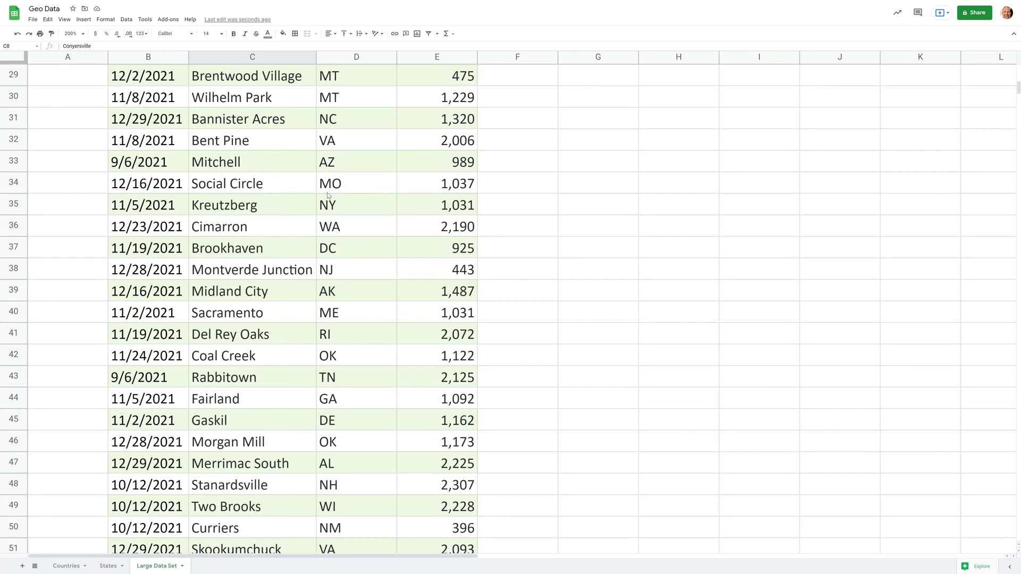
scroll(331, 219, down, 7)
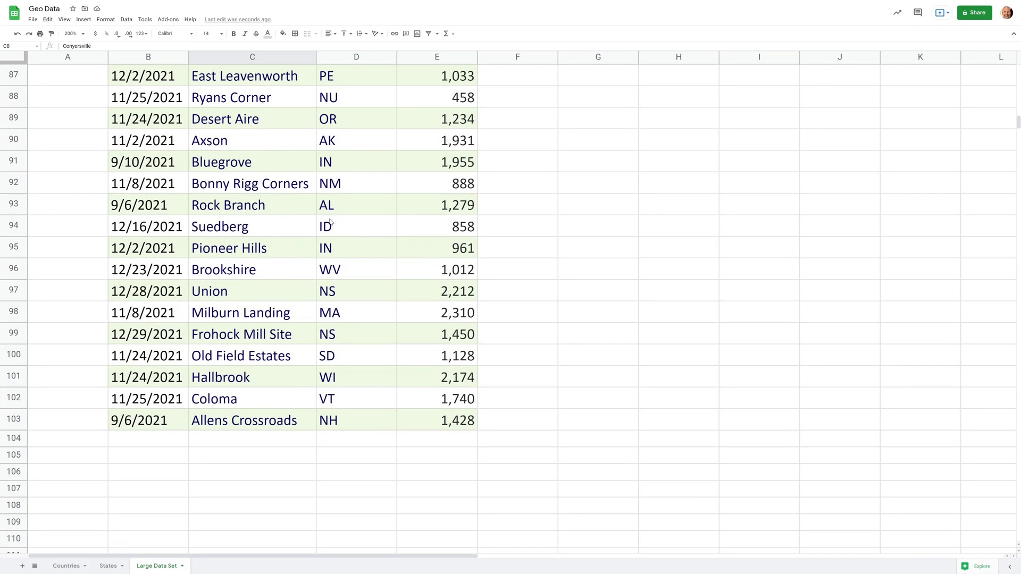
scroll(331, 222, up, 20)
click(270, 133)
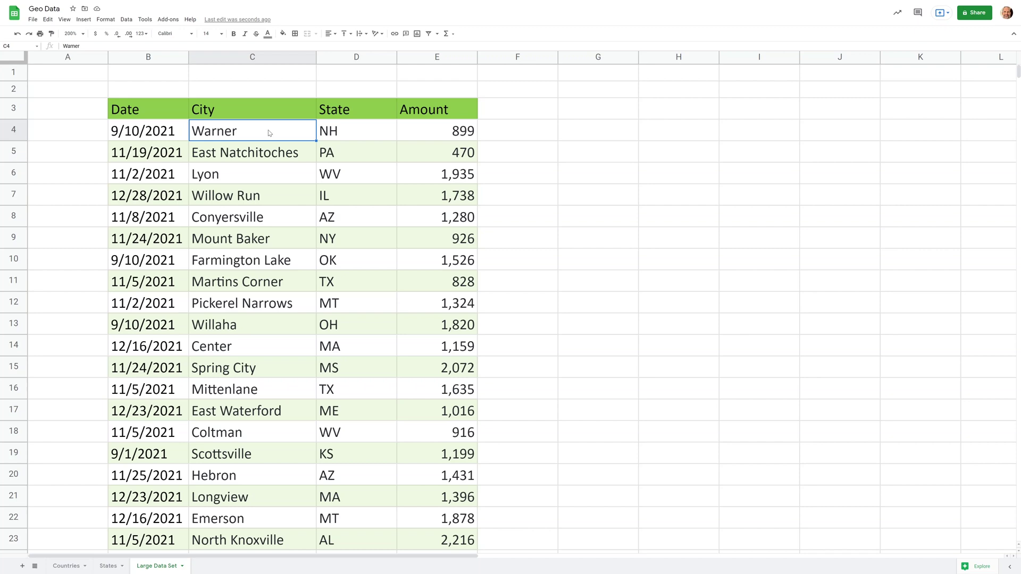
click(349, 133)
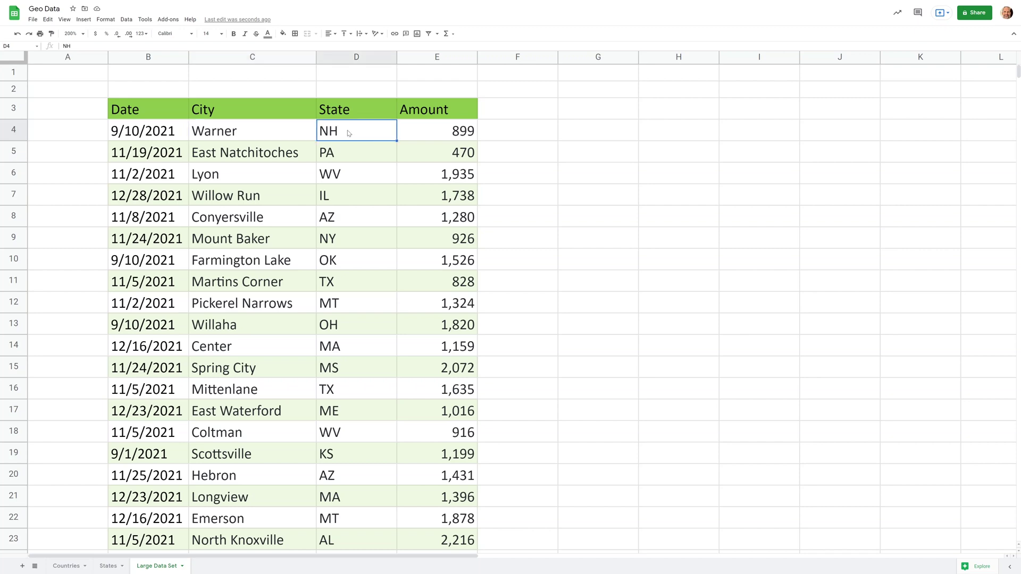
scroll(353, 176, down, 5)
scroll(352, 175, up, 5)
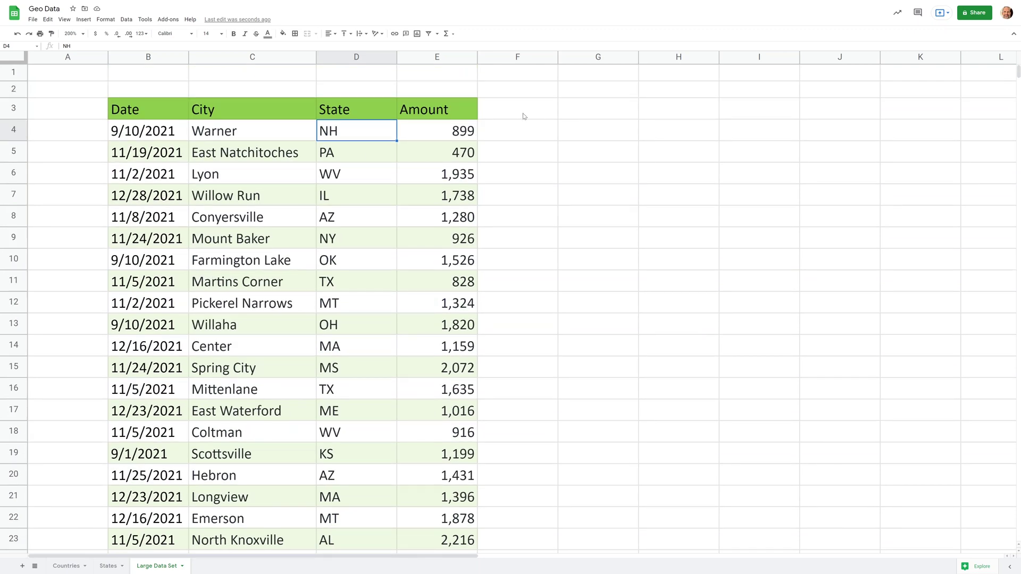
click(542, 112)
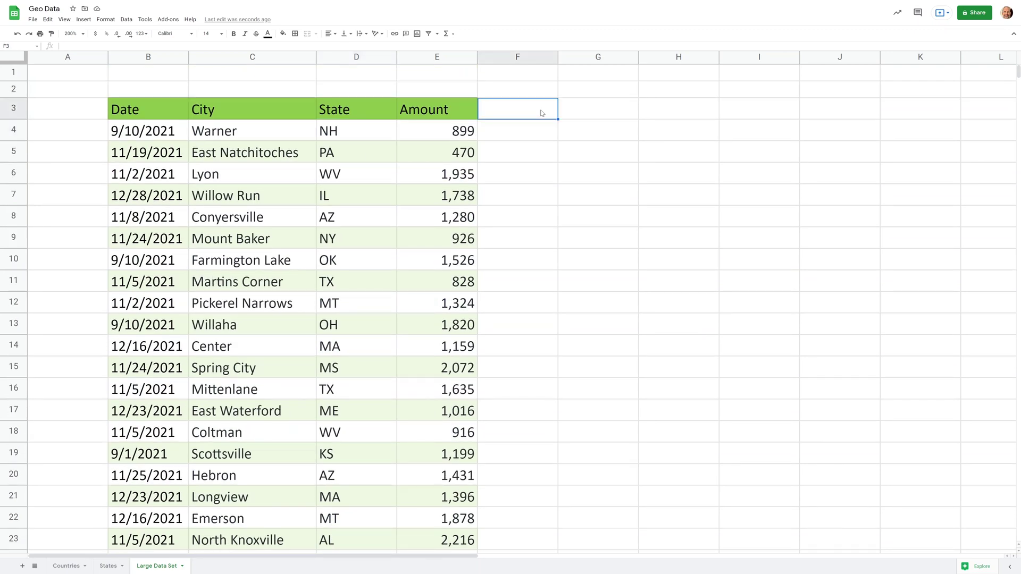
click(565, 115)
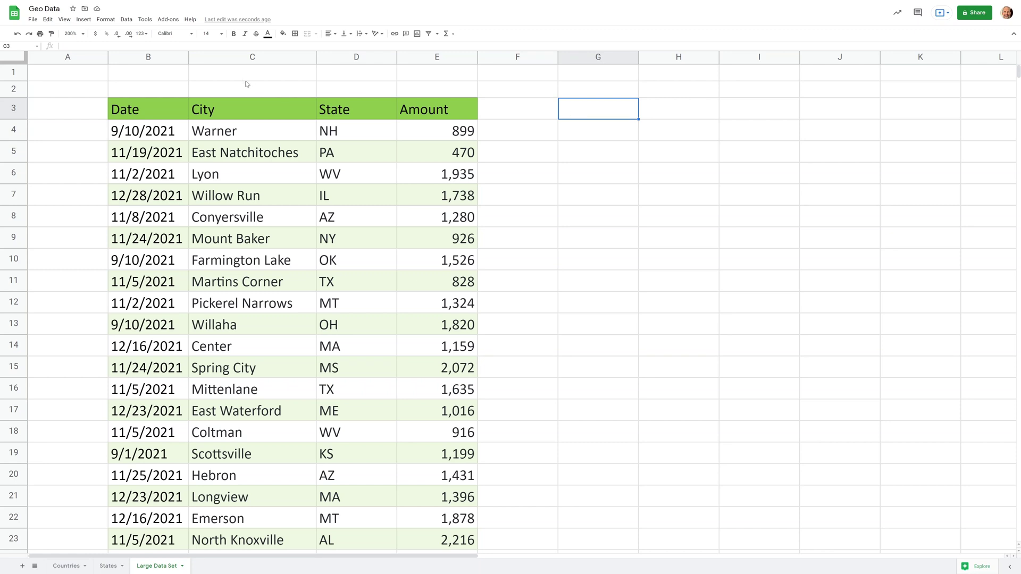
click(101, 22)
click(101, 24)
Start a pivot table with source range 'Large Data Set'!B3:E103.
click(126, 22)
click(154, 143)
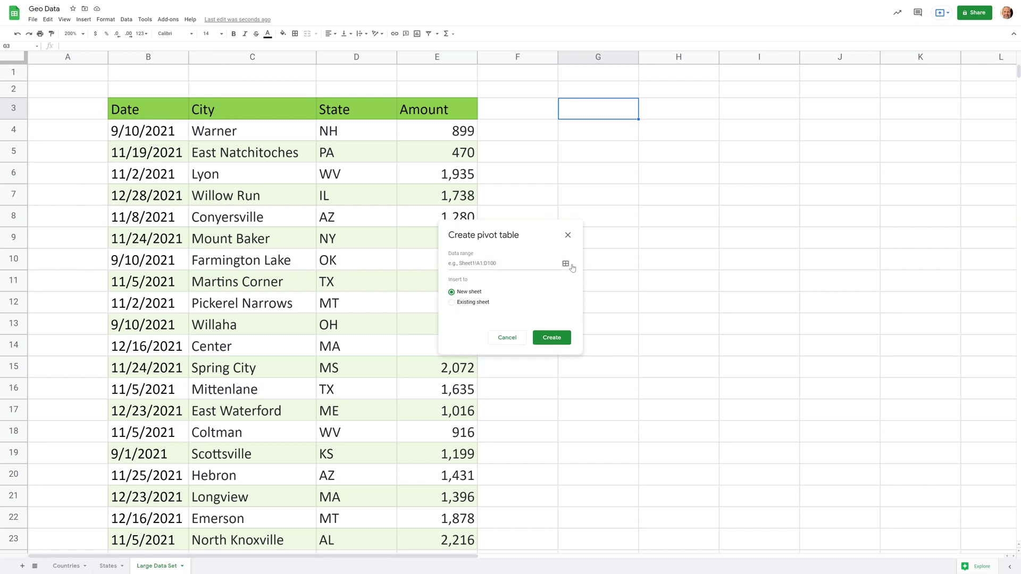
click(566, 263)
click(154, 109)
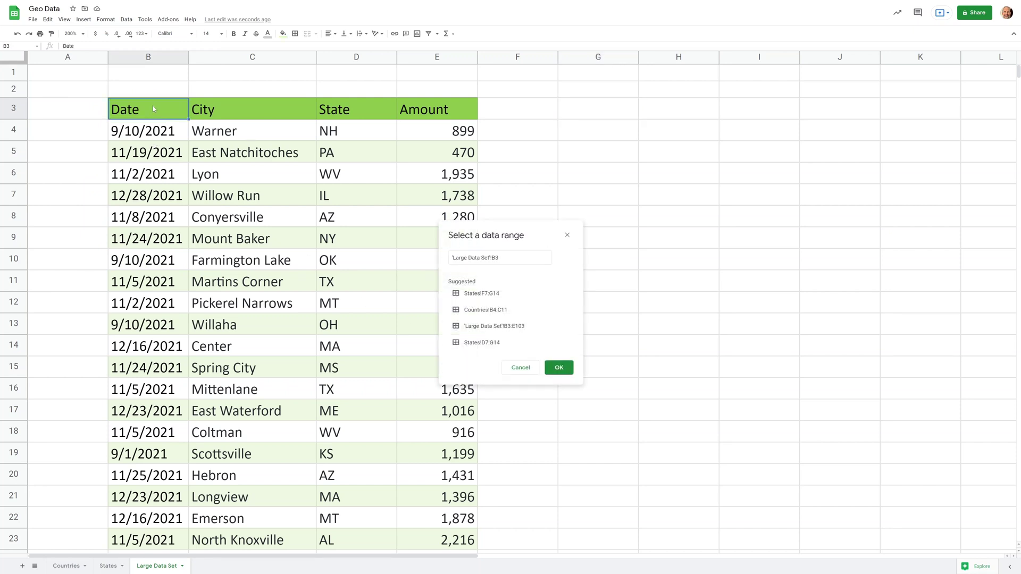
key(shift+Right)
key(shift+Right)
key(shift+Right)
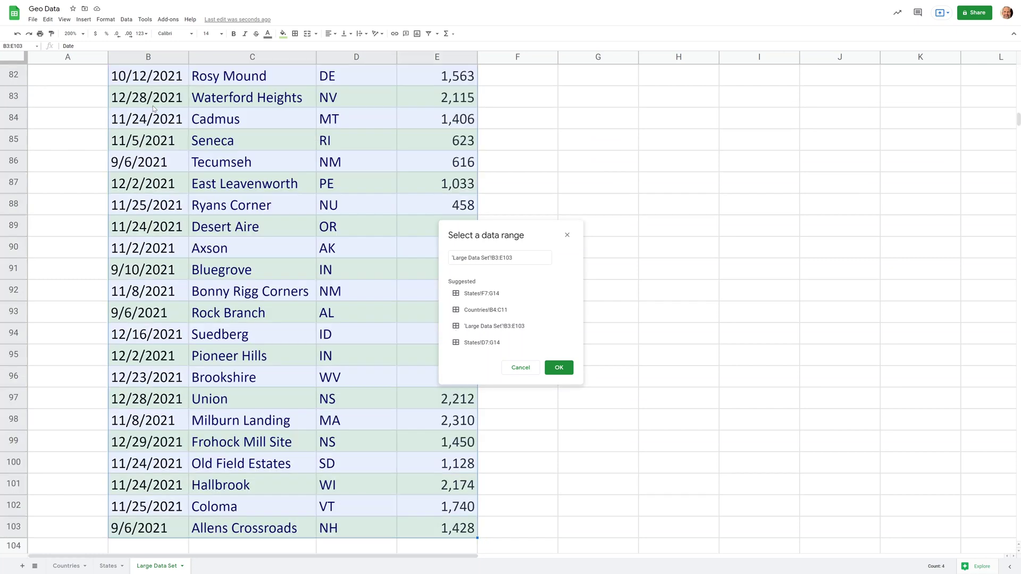
key(ctrl+shift+Down)
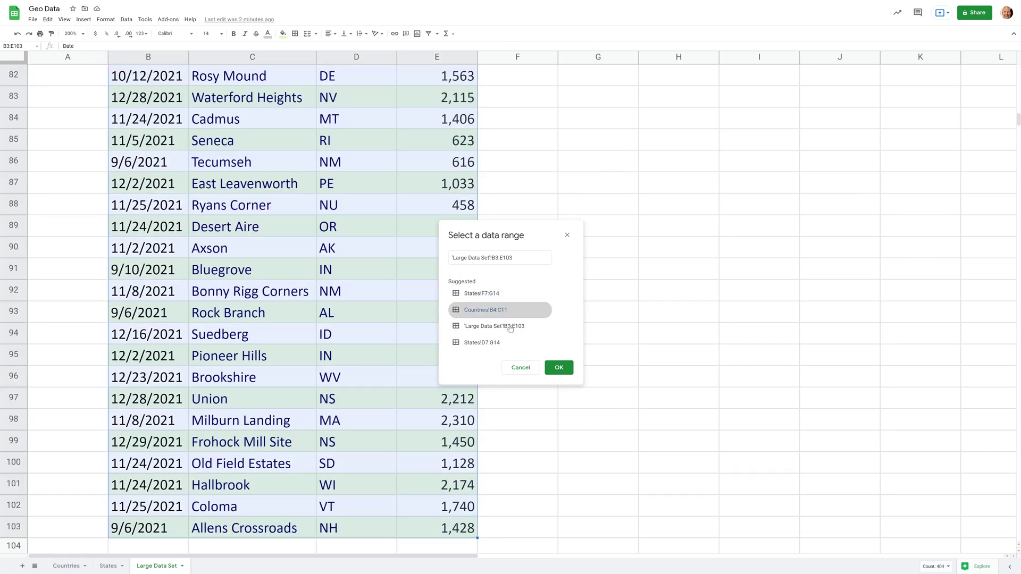
click(559, 367)
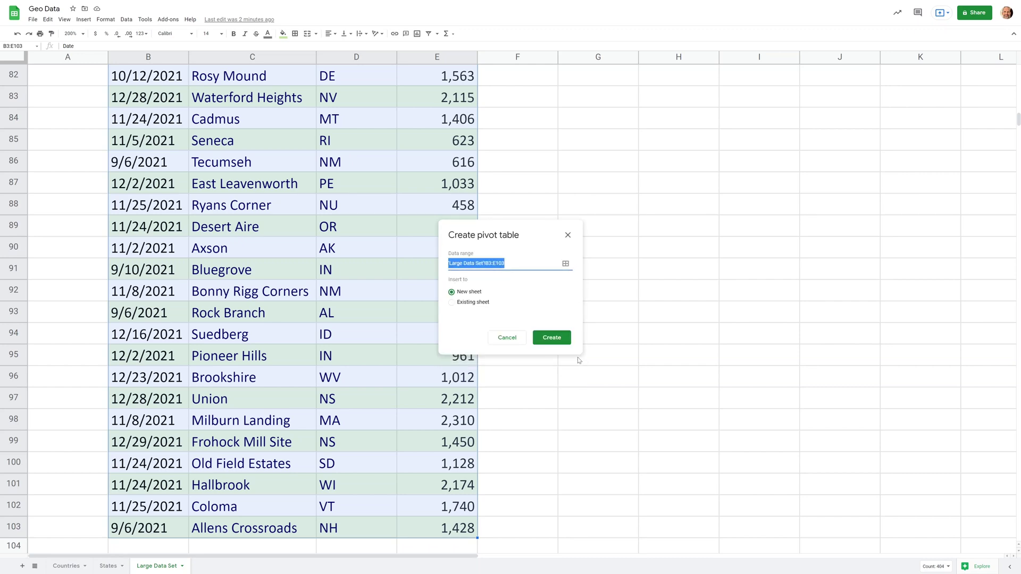
Place the pivot table on the existing sheet at cell G3 and create it.
click(487, 303)
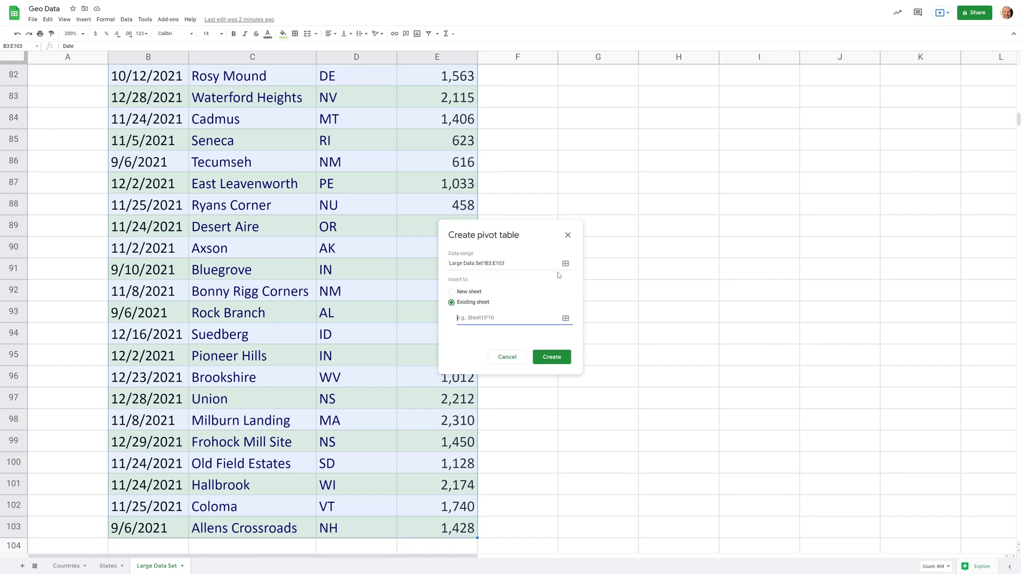
scroll(582, 269, up, 2)
click(565, 318)
scroll(606, 169, up, 8)
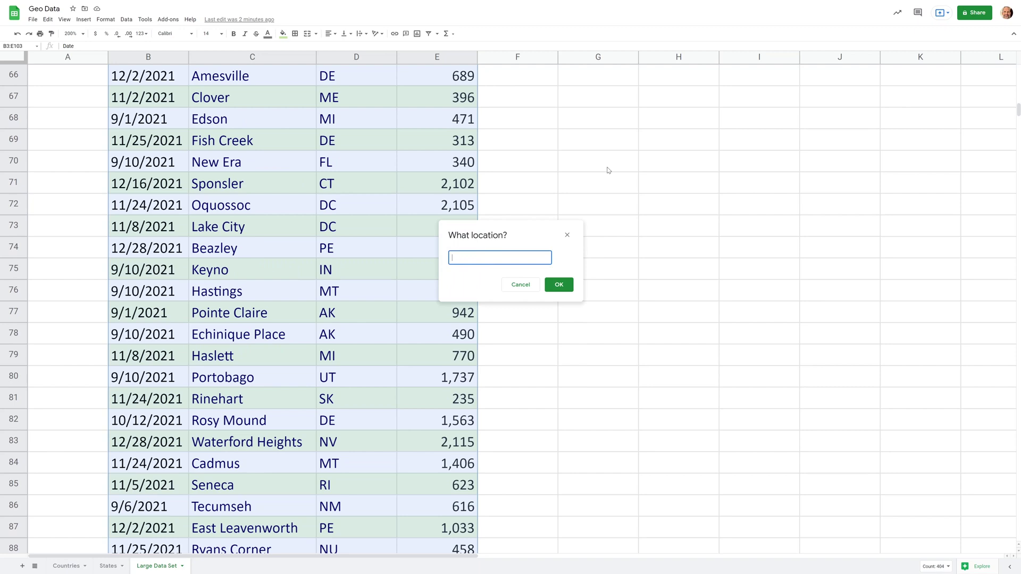
scroll(587, 164, up, 13)
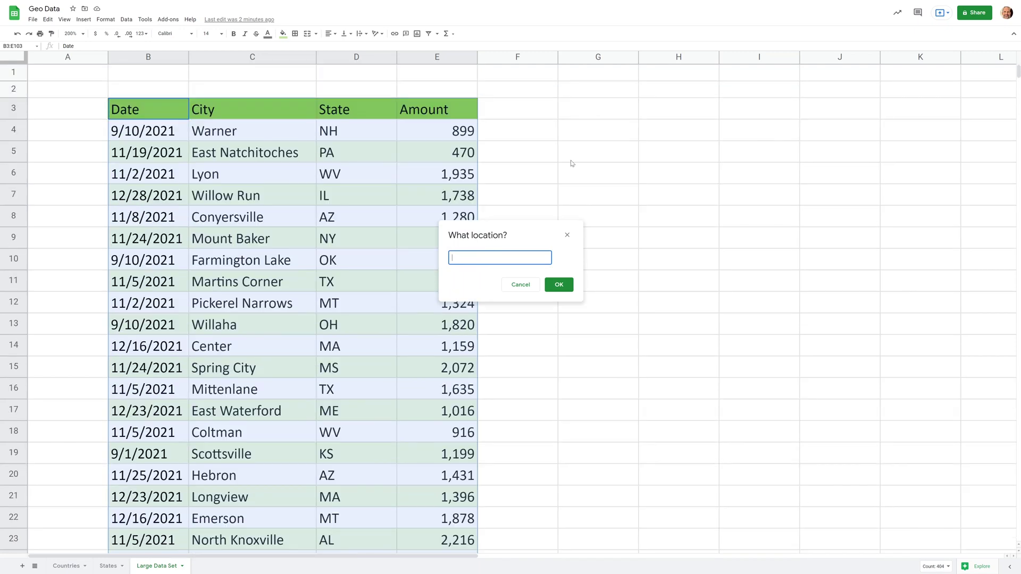
click(593, 117)
click(559, 284)
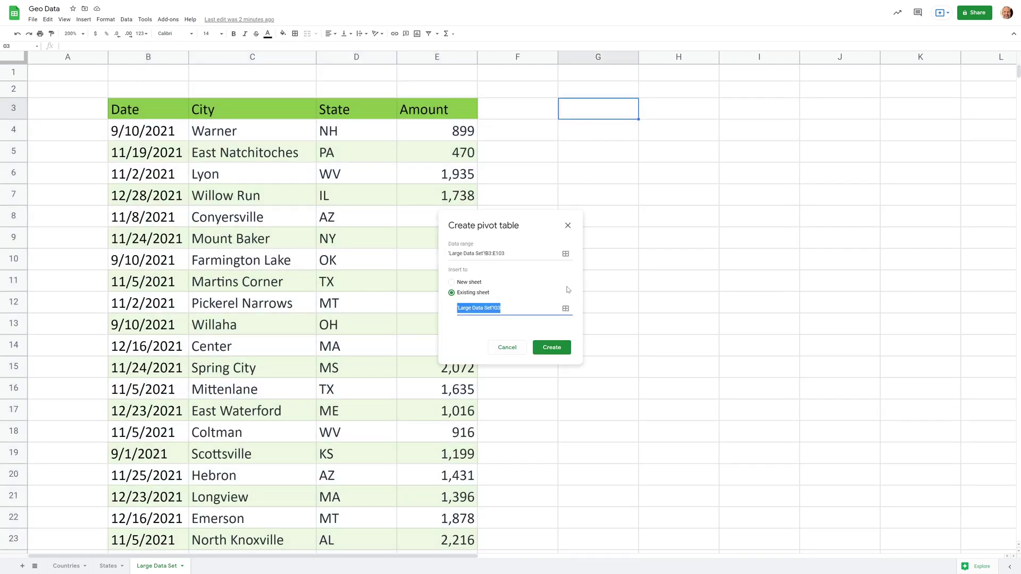
click(552, 347)
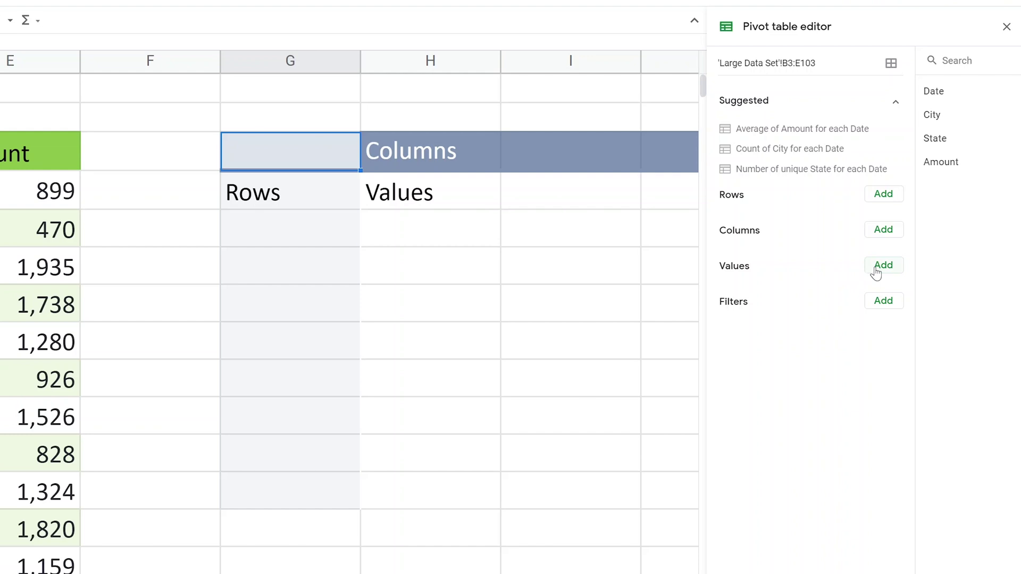
Add Amount as a SUM value and State as the pivot's row grouping.
click(876, 269)
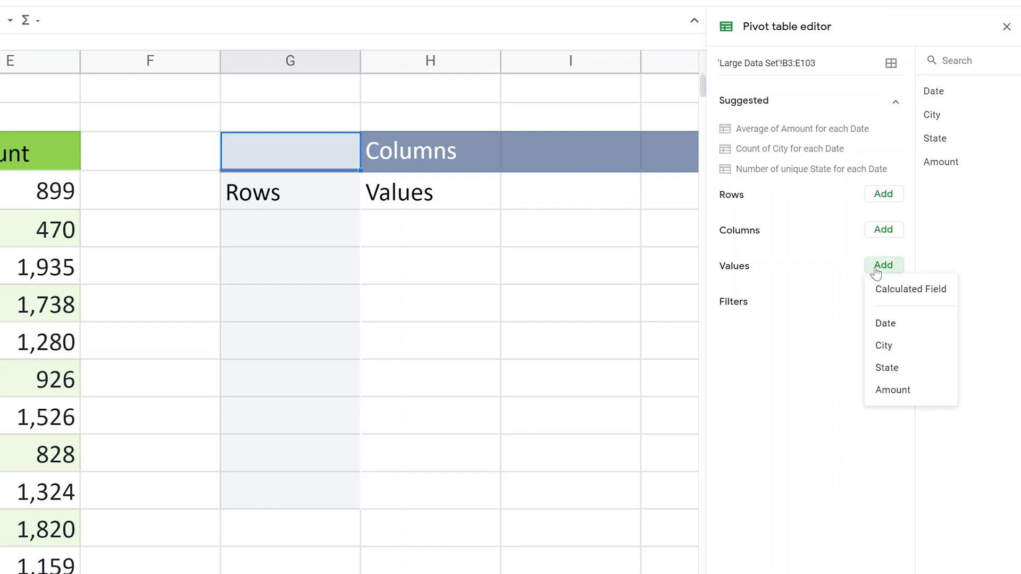
click(893, 392)
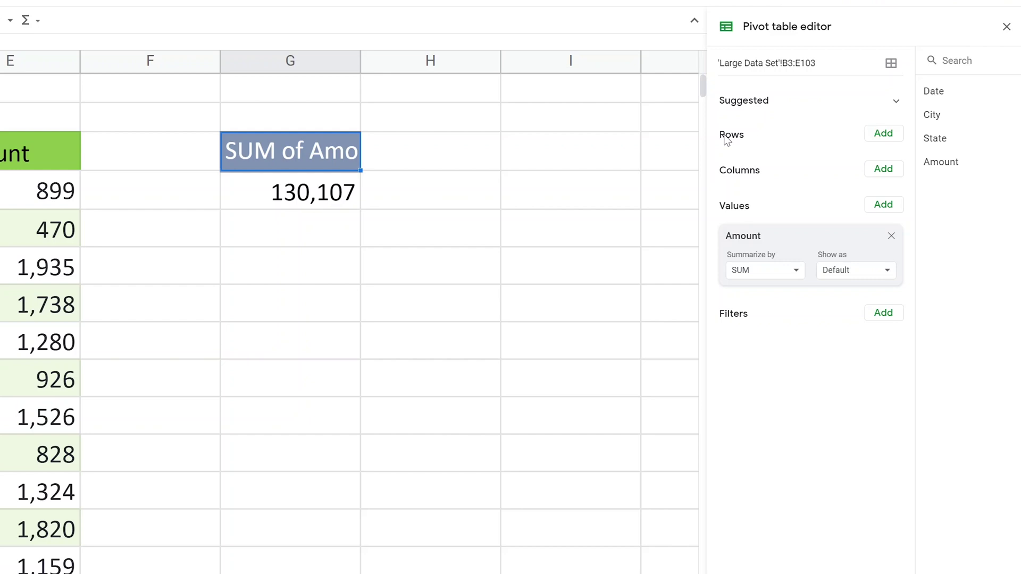
click(878, 136)
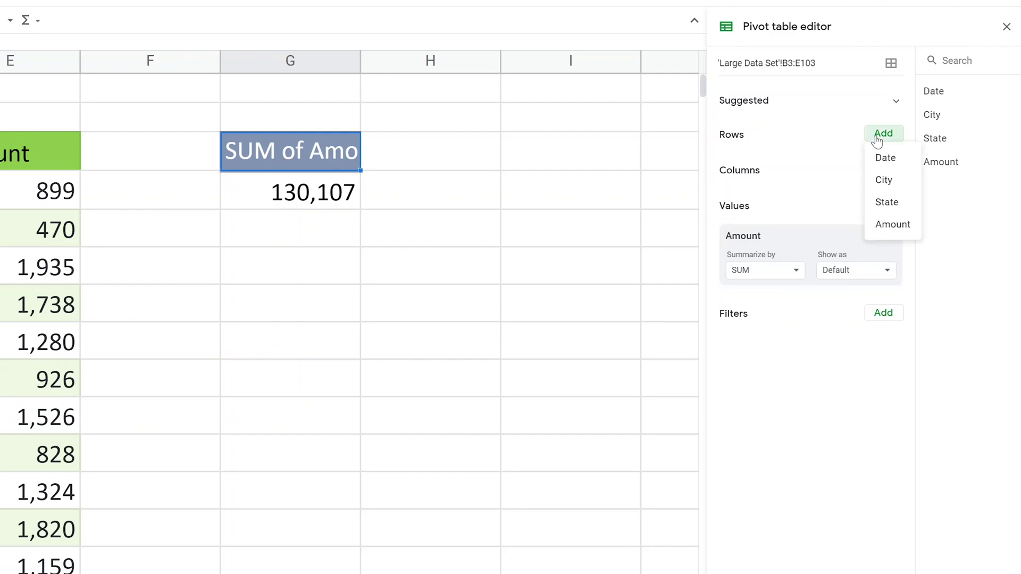
click(878, 201)
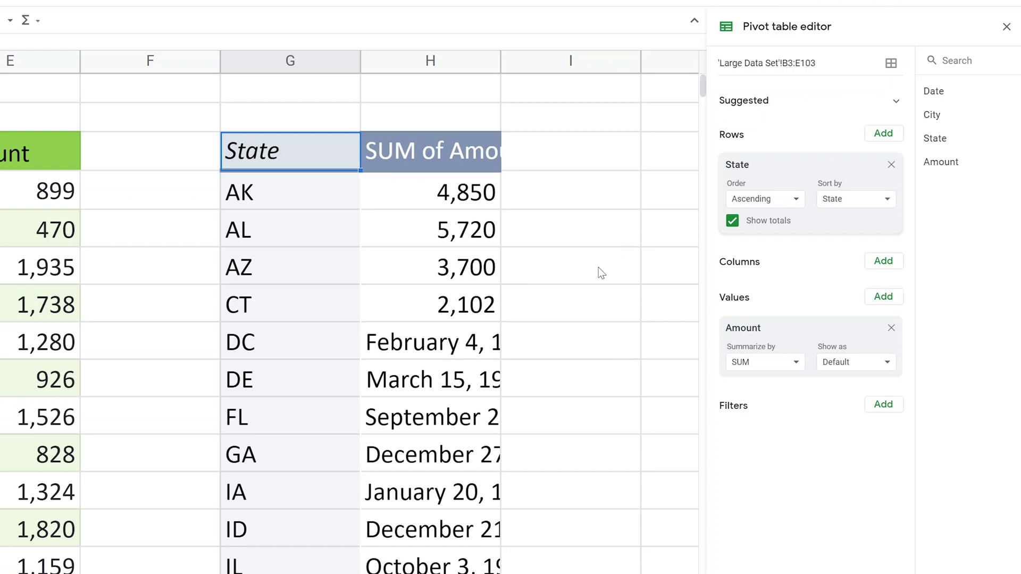
scroll(597, 270, down, 3)
scroll(595, 277, down, 12)
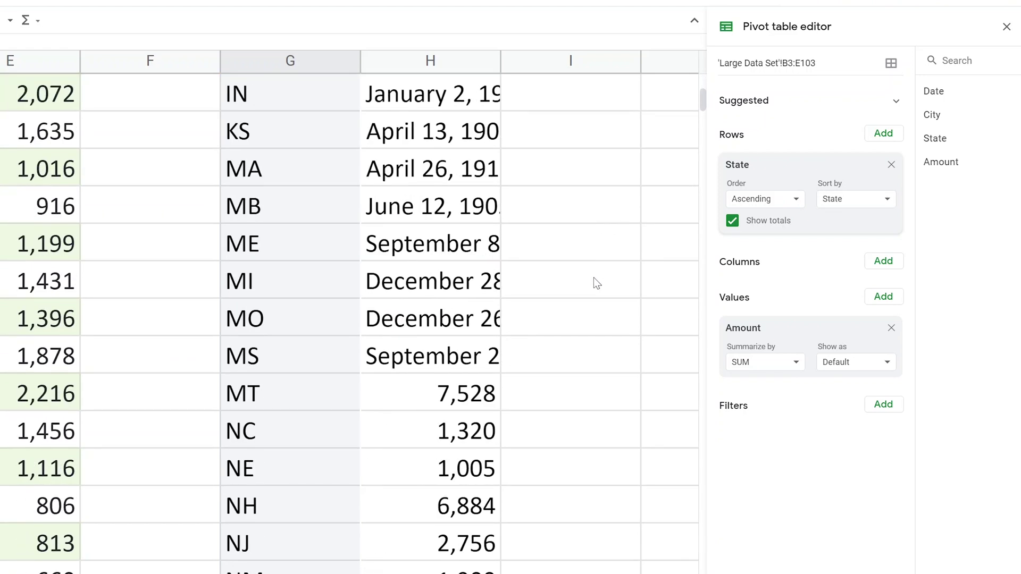
scroll(594, 288, down, 2)
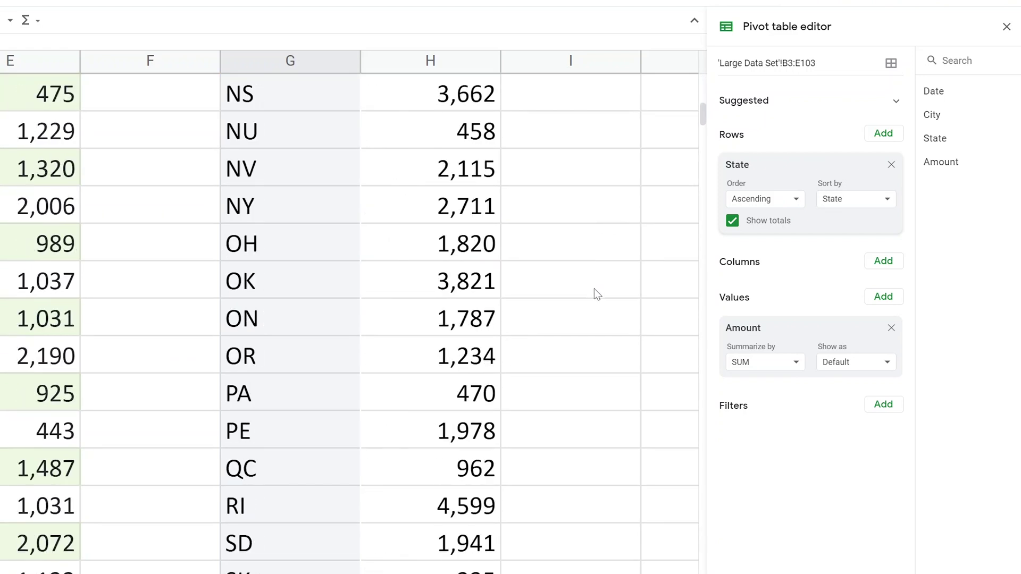
scroll(594, 289, down, 1)
scroll(595, 290, up, 15)
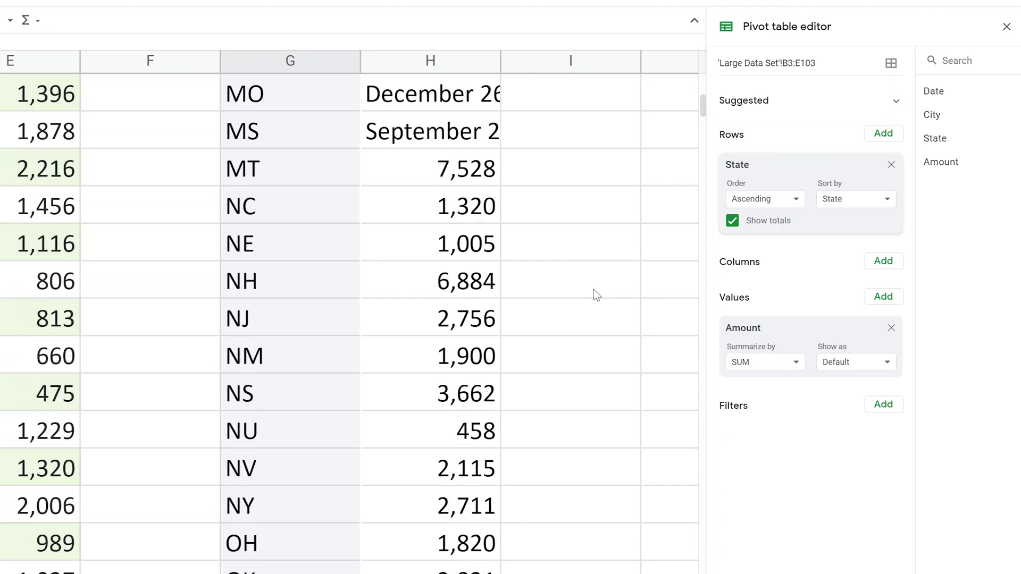
Paint H7's number format onto H8:H18 so those sums show as numbers.
click(438, 176)
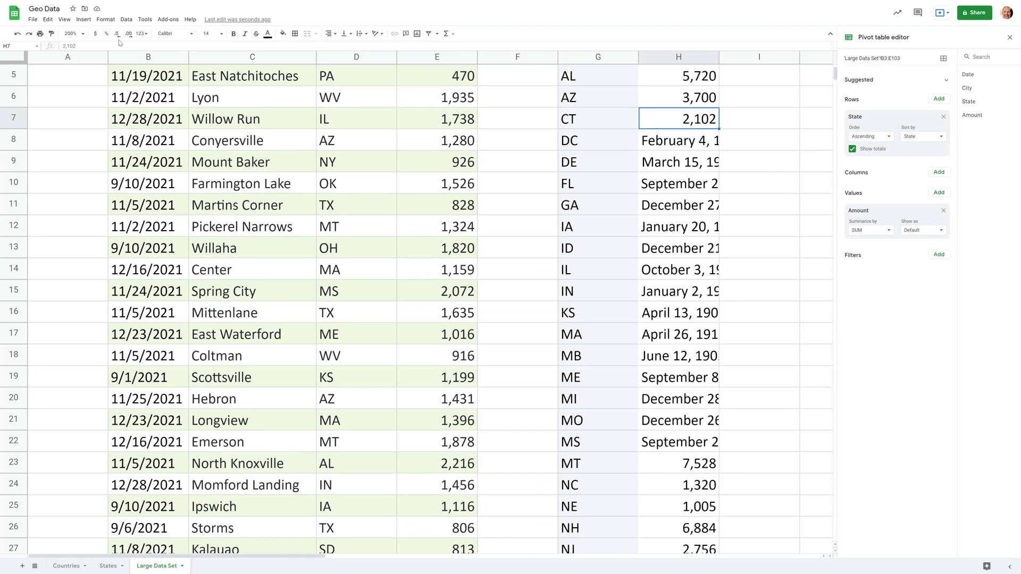
click(51, 34)
drag(668, 142, 694, 442)
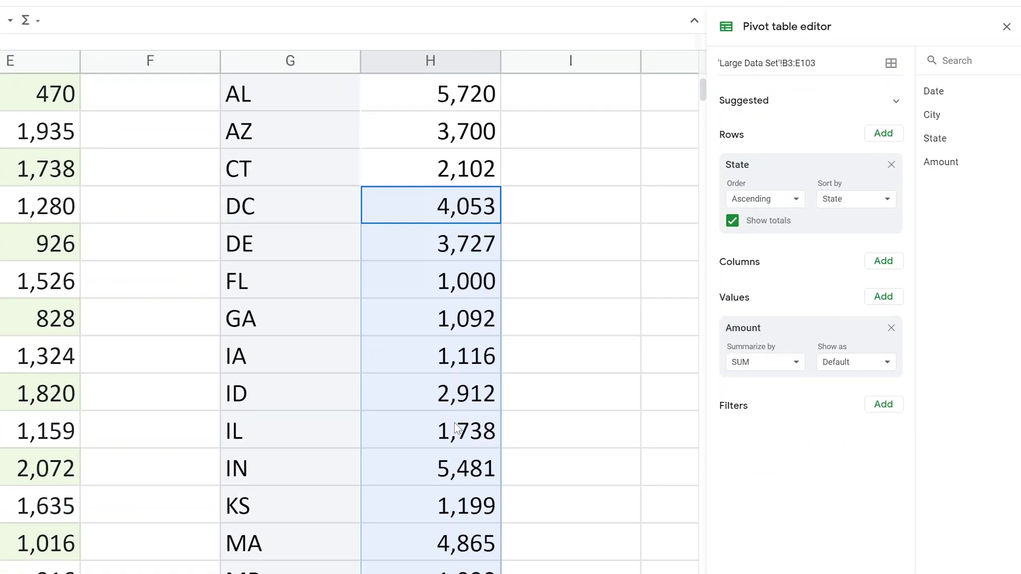
click(456, 428)
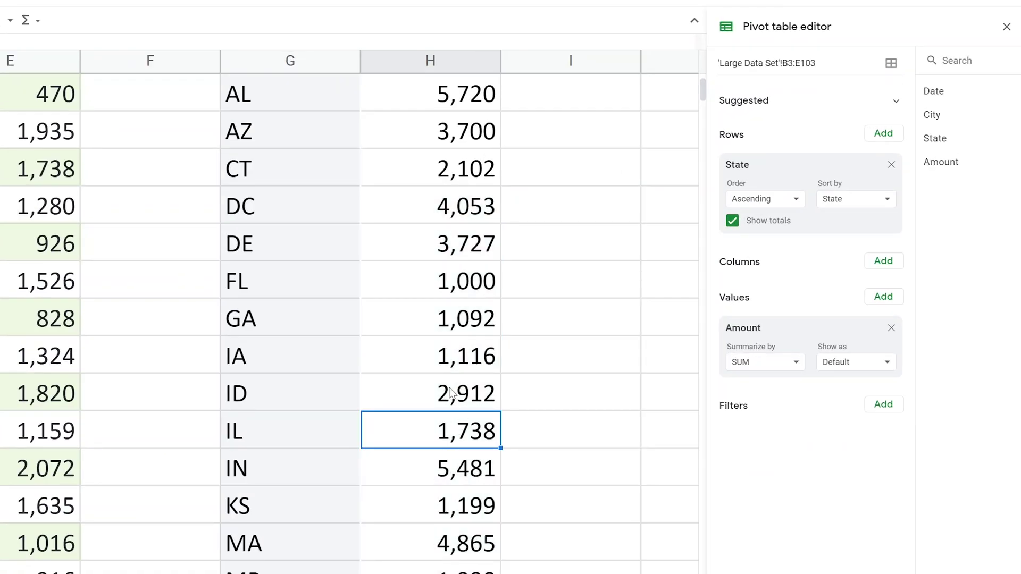
Select parts of the pivot table, then select source columns B through F.
scroll(451, 393, up, 3)
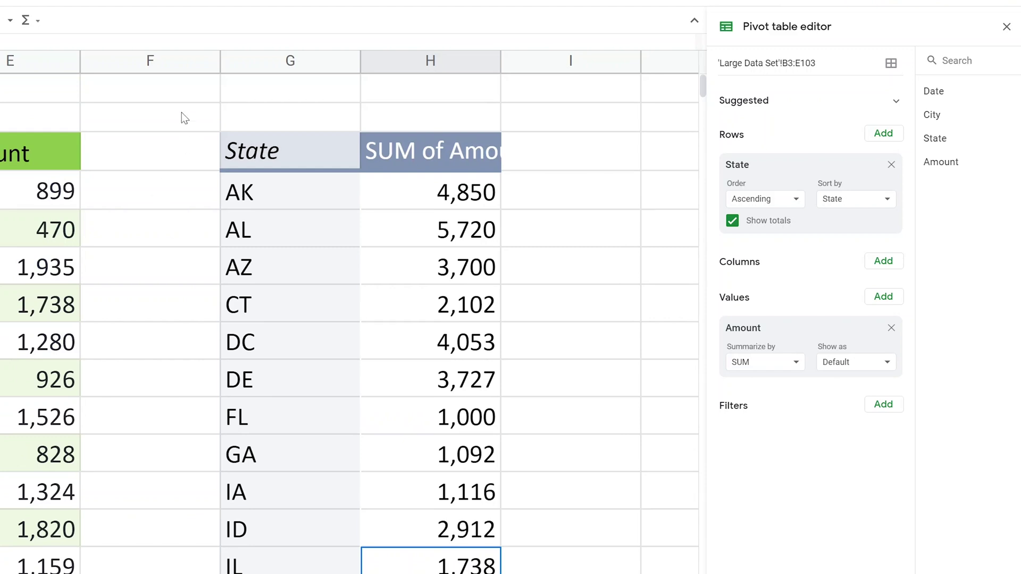
drag(289, 154, 472, 458)
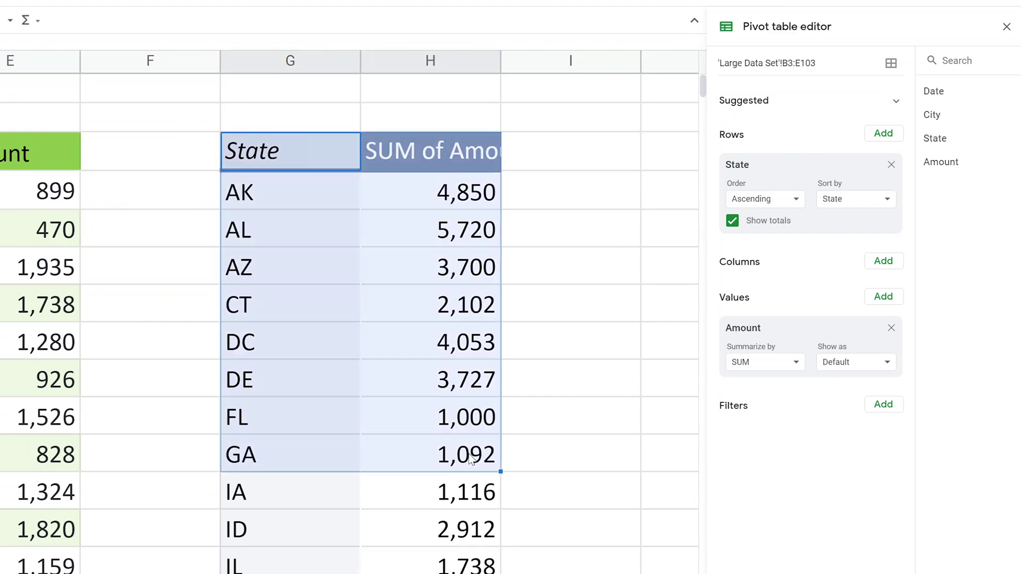
drag(292, 189, 287, 306)
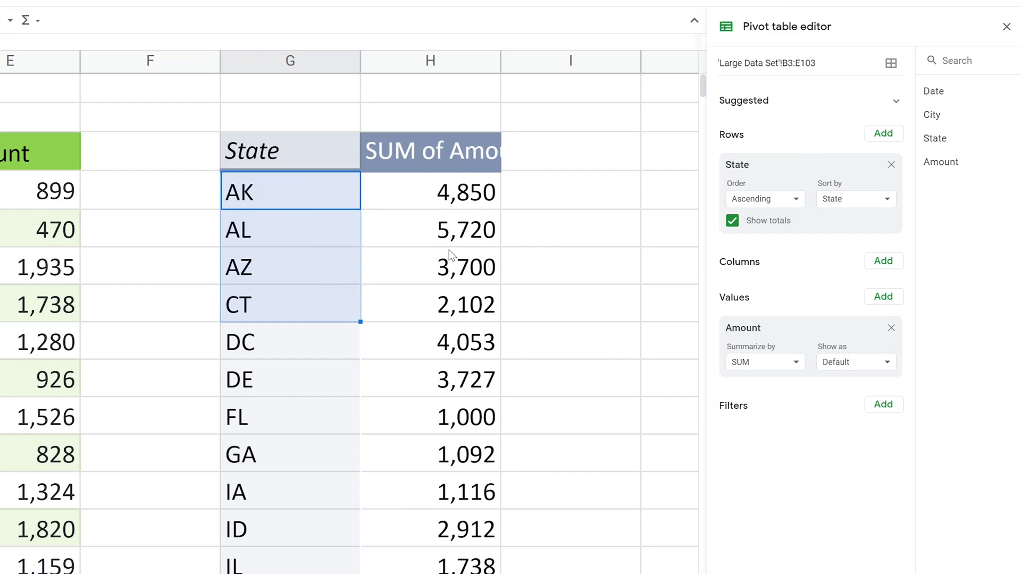
drag(458, 230, 458, 342)
drag(535, 61, 159, 58)
Hide columns B–F and select the pivot data down to Grand Total.
right_click(165, 58)
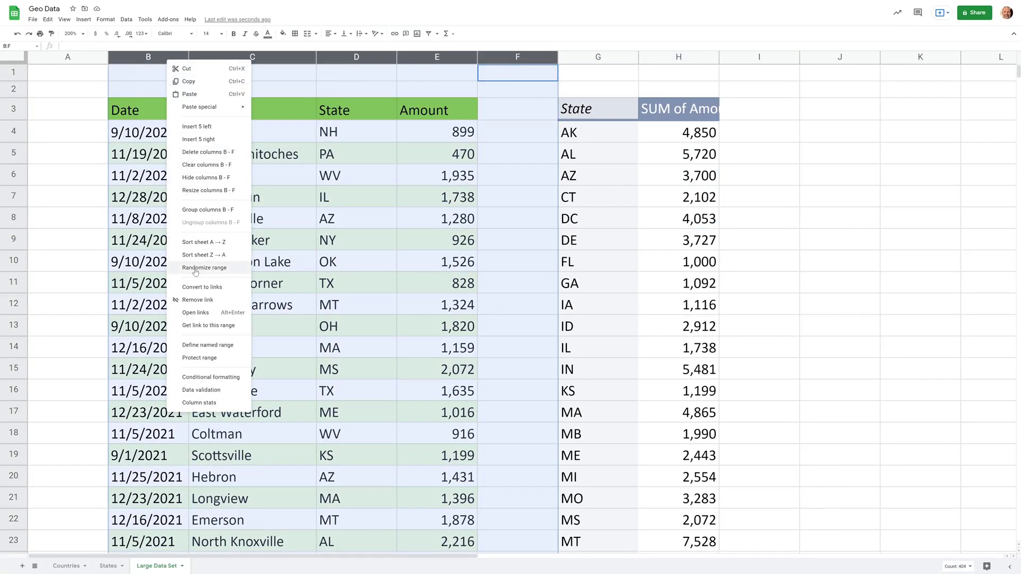
click(197, 178)
click(160, 111)
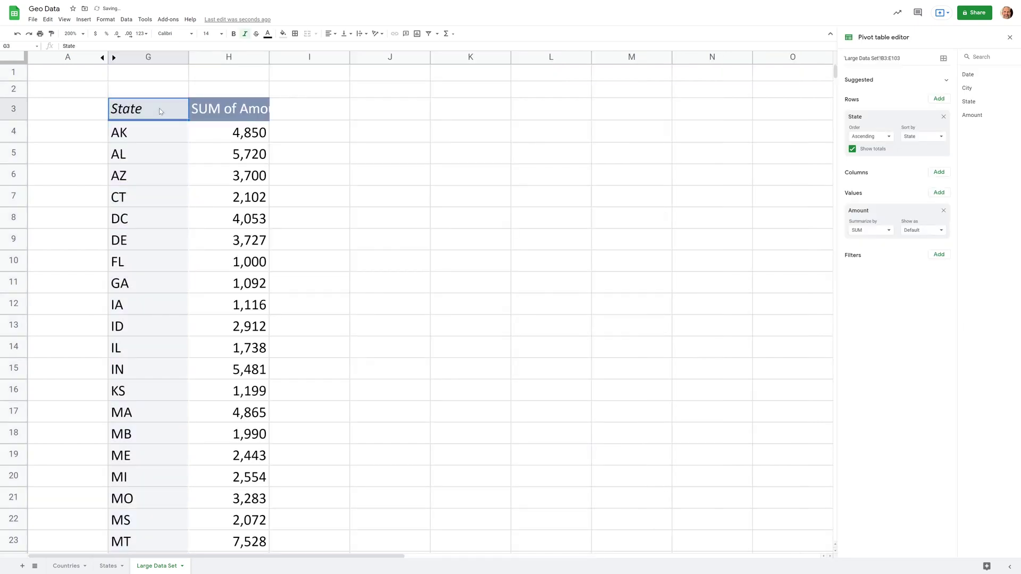
key(ctrl+shift+Right)
key(ctrl+shift+Down)
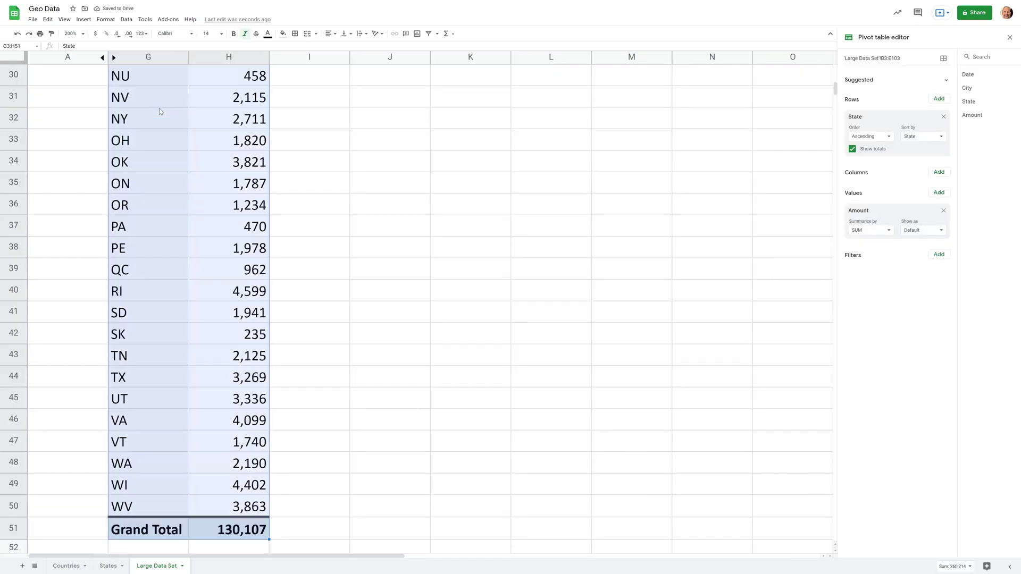
scroll(549, 116, up, 10)
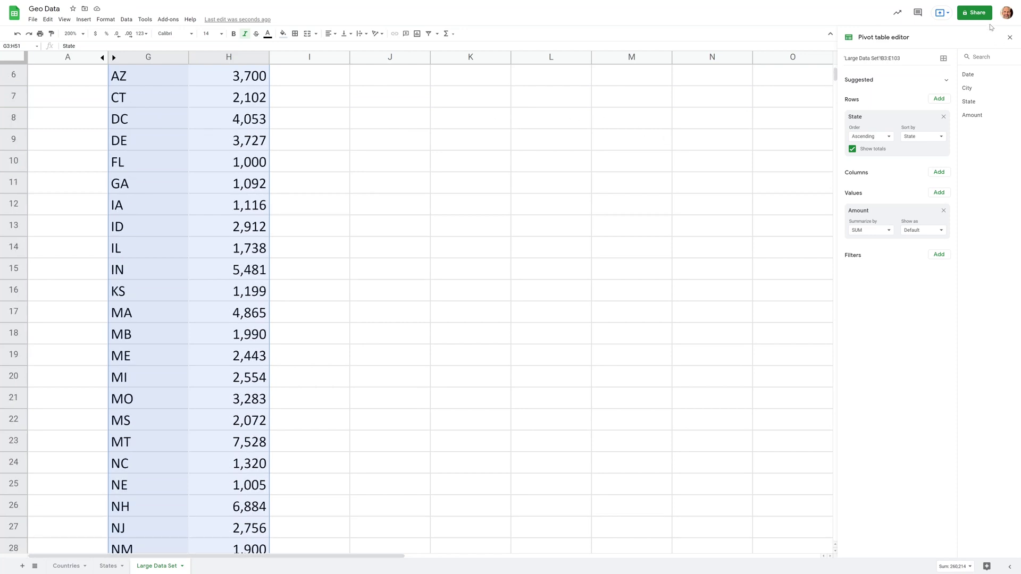
Insert a geo chart of the selected state amounts, limited to the United States region.
click(79, 19)
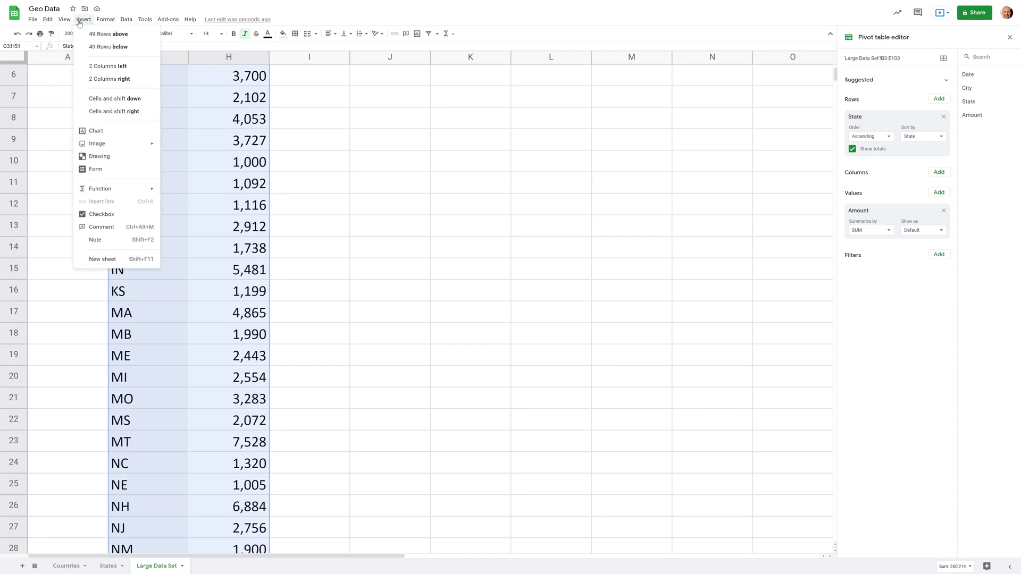
click(98, 132)
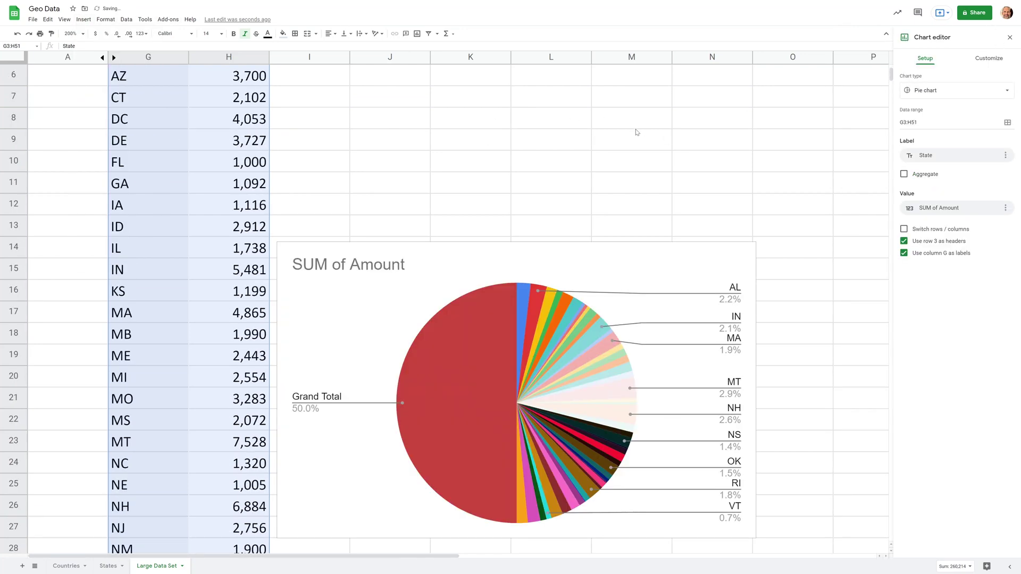
click(946, 92)
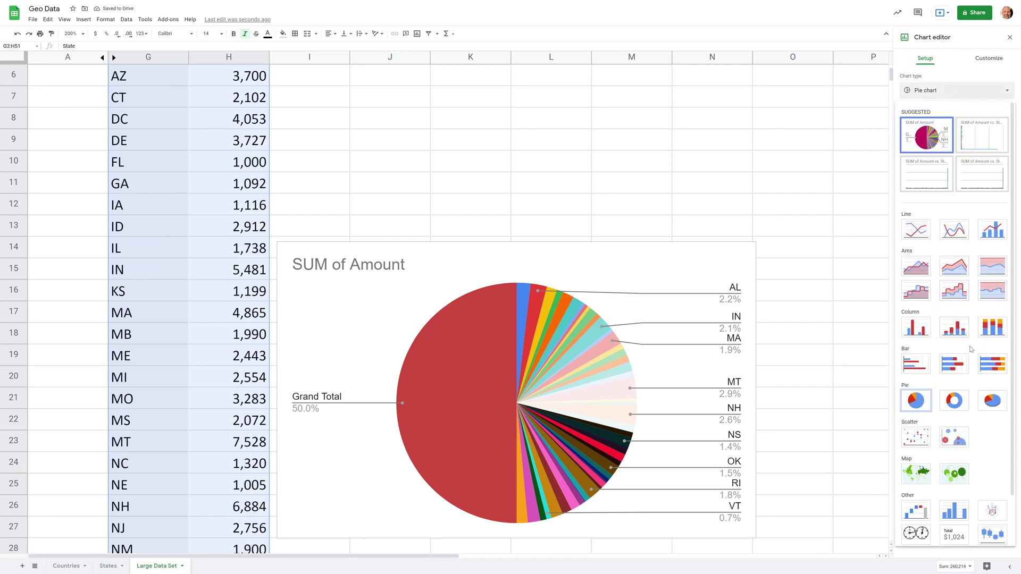
click(919, 480)
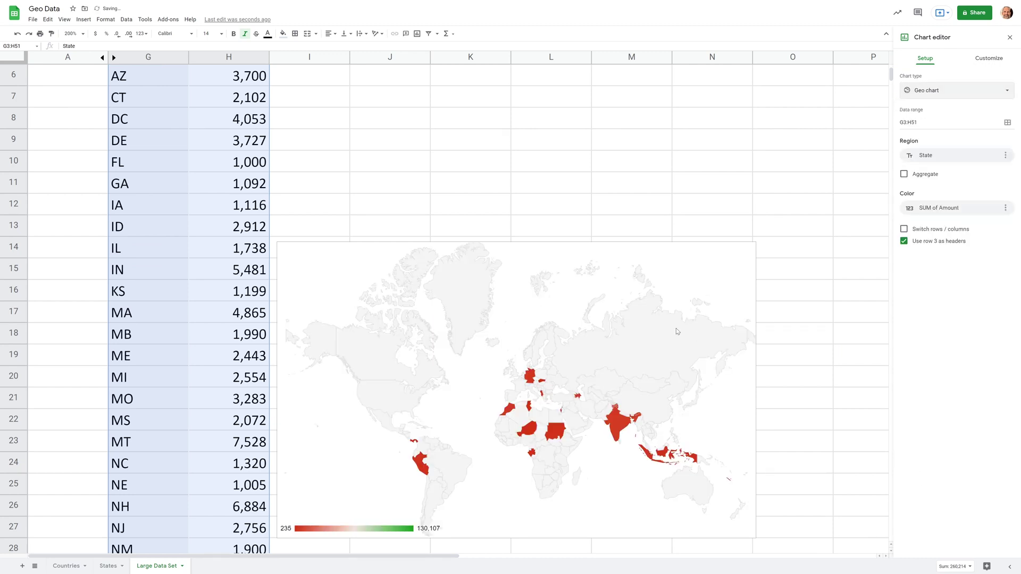
click(982, 62)
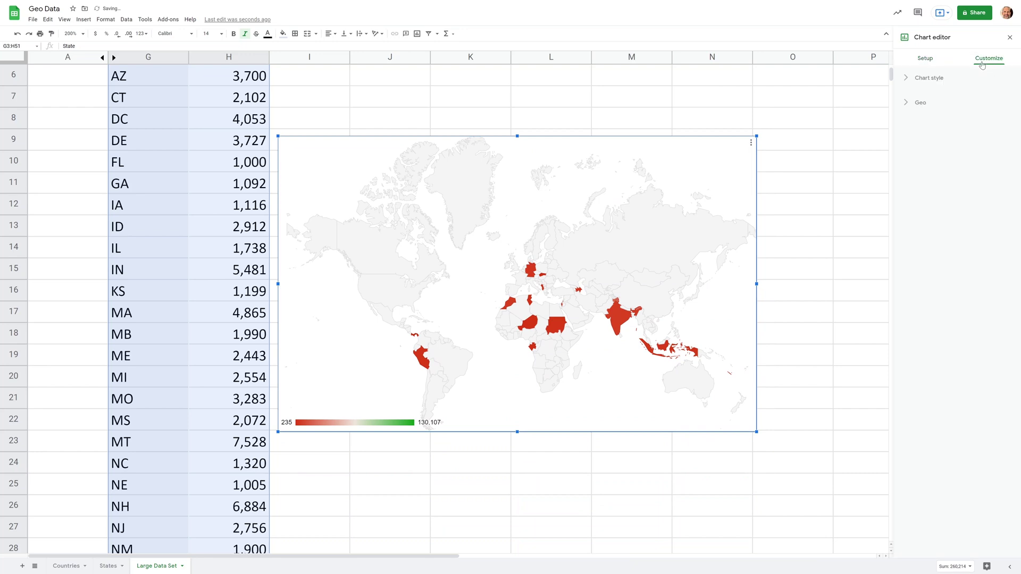
click(920, 102)
click(921, 137)
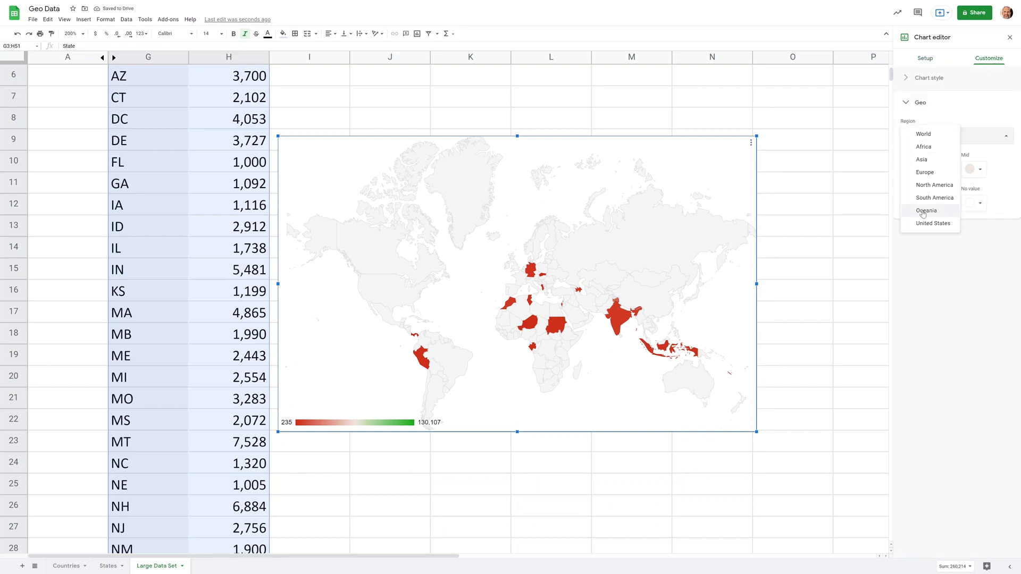
click(934, 224)
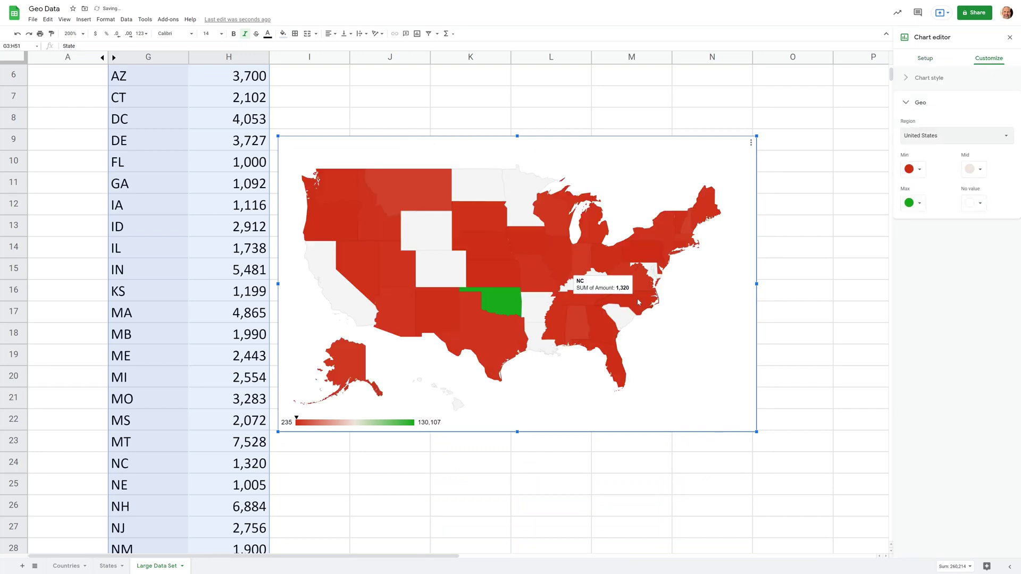
Move the US geo chart up and right, then check several states' values.
drag(597, 154, 612, 133)
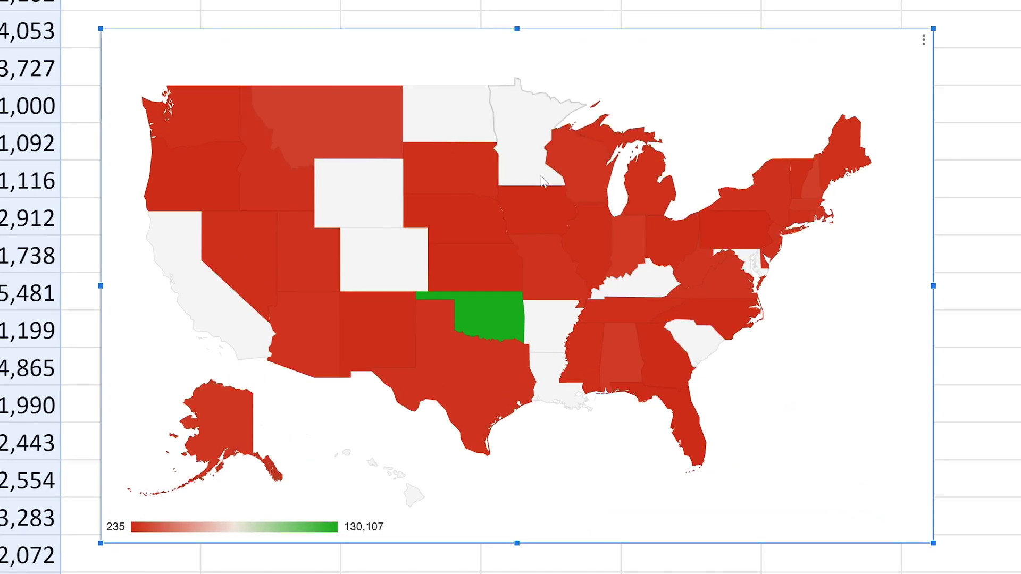
mouse_move(536, 206)
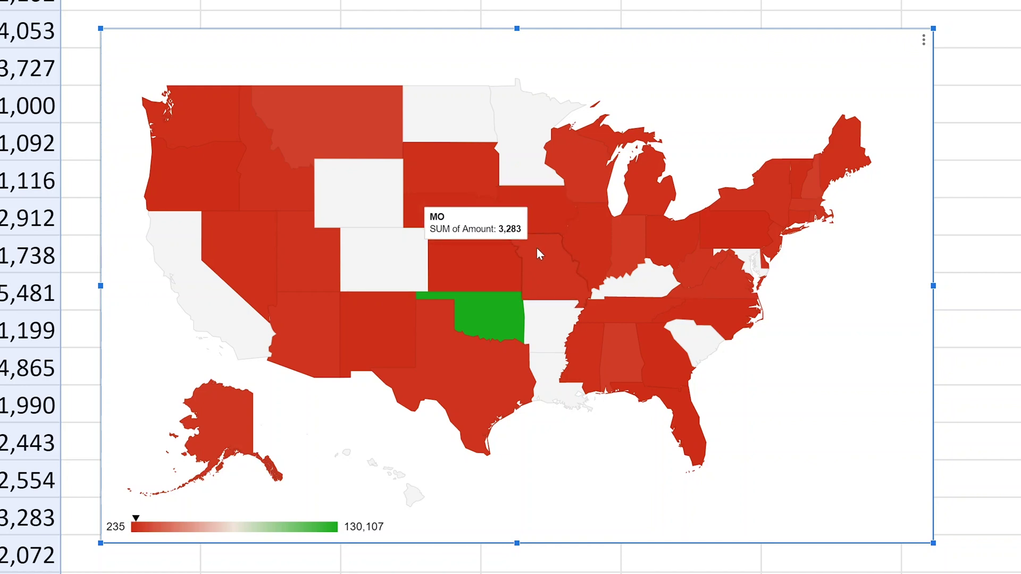
mouse_move(614, 252)
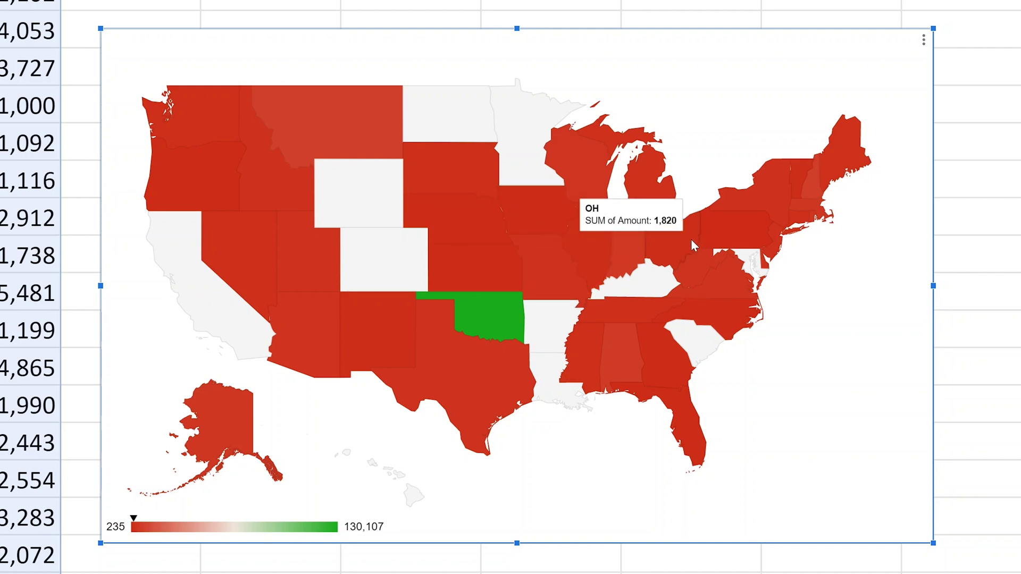
mouse_move(506, 318)
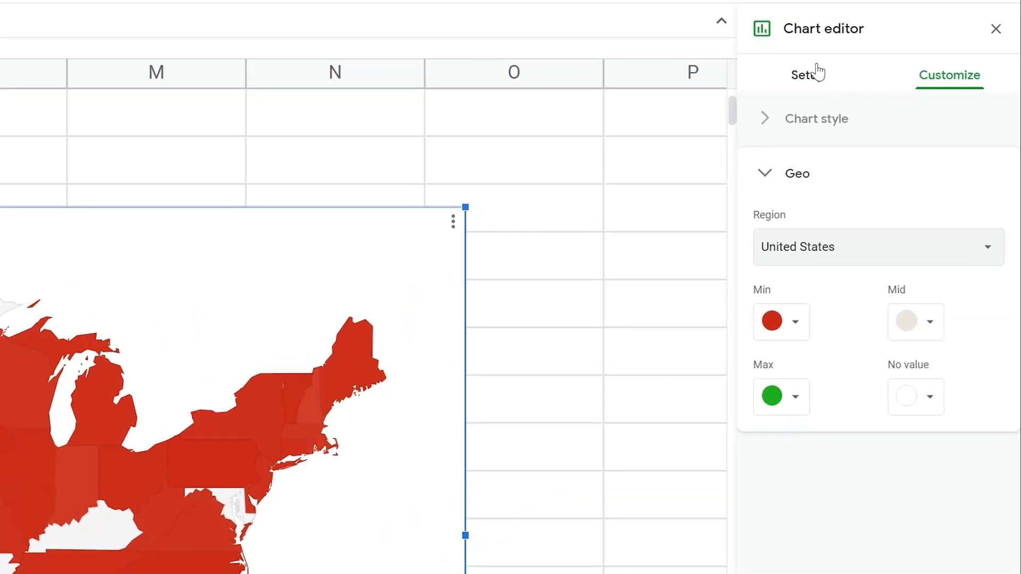
Change the chart's data range to G3:H50 so Grand Total is excluded.
click(818, 73)
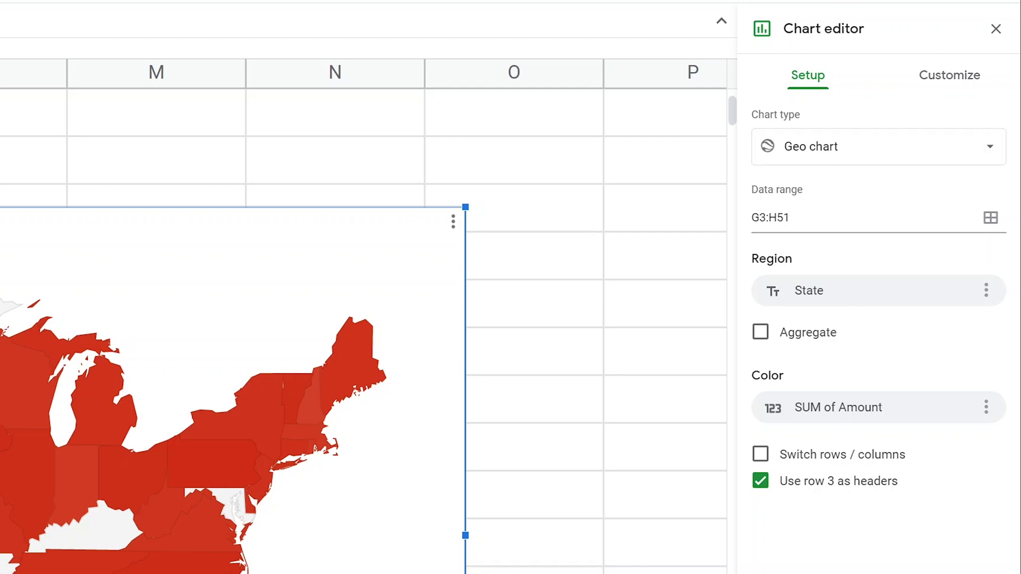
drag(790, 217, 783, 218)
text(0)
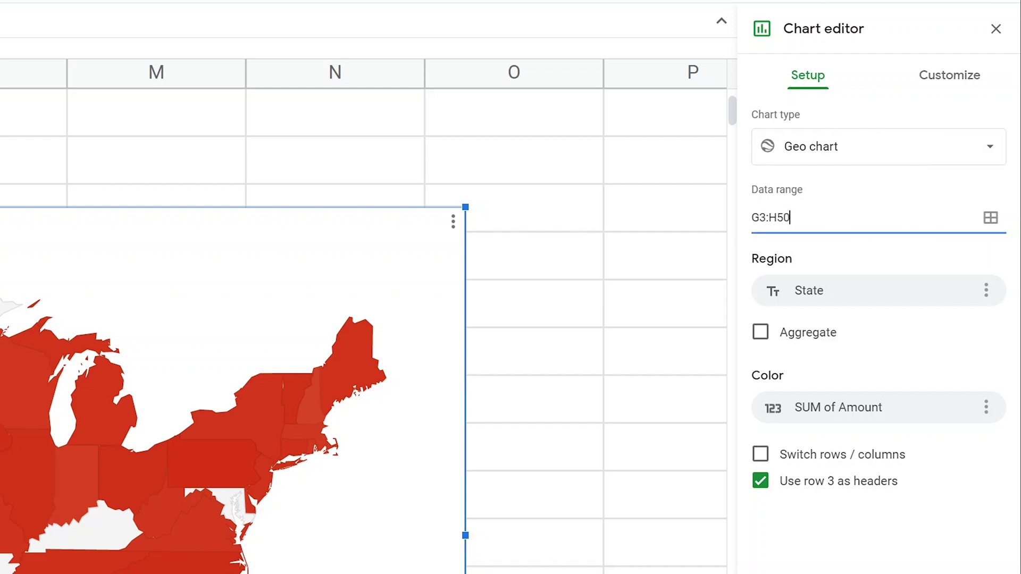
click(855, 157)
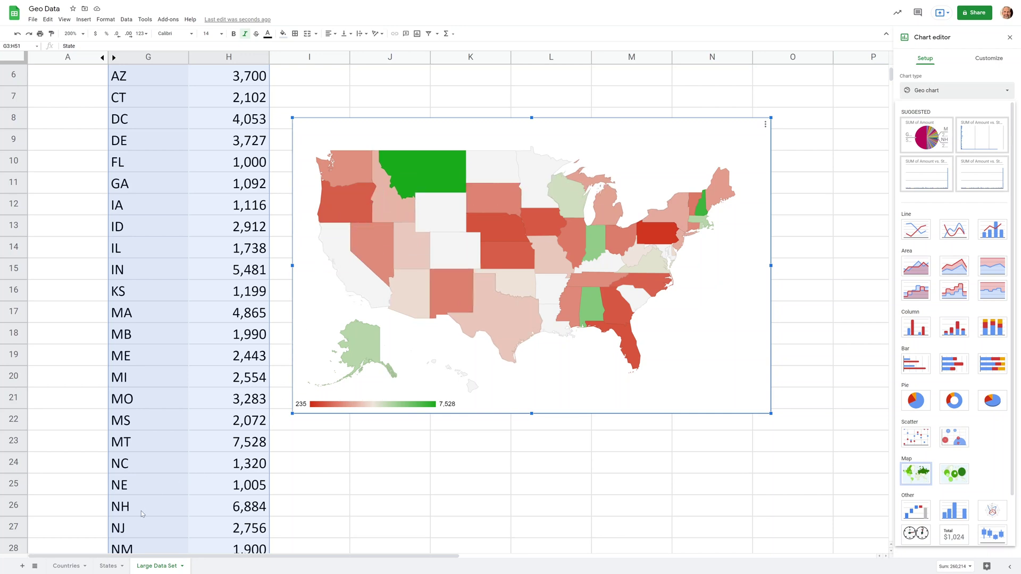
Go to the States sheet, exit full screen, and open My Maps in a new tab.
click(109, 566)
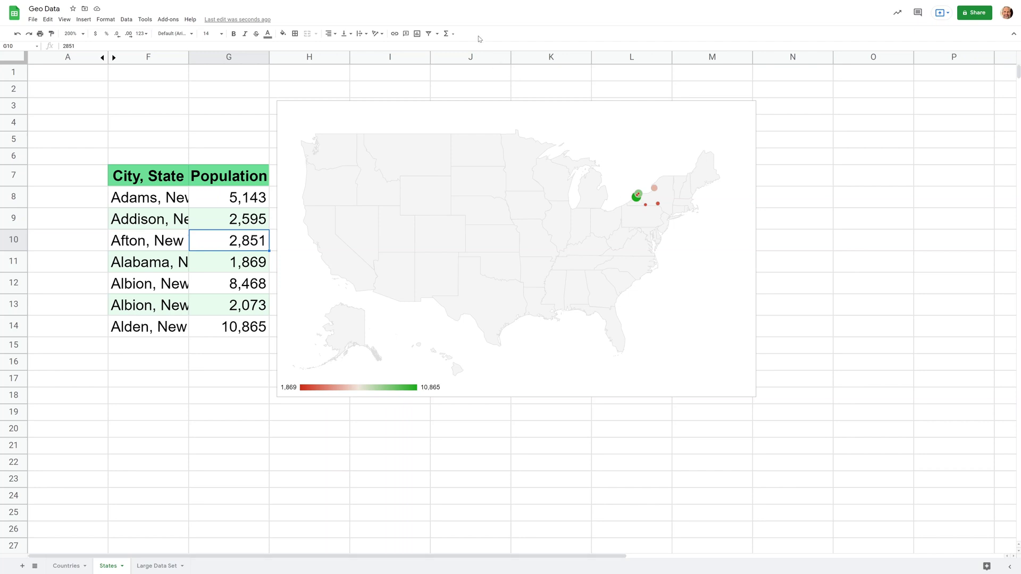
key(F11)
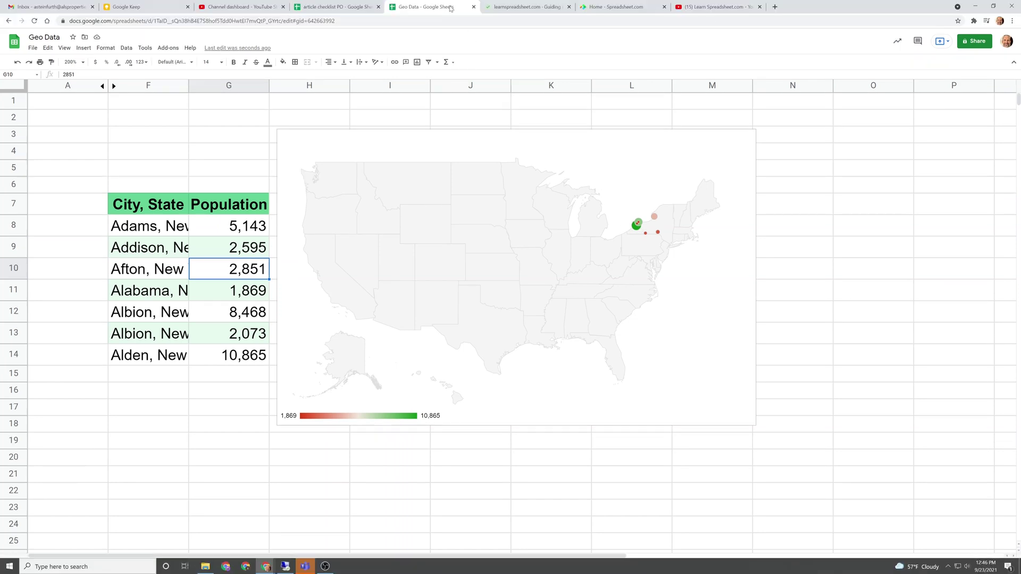
click(775, 7)
text(mymaps.google.com)
key(Return)
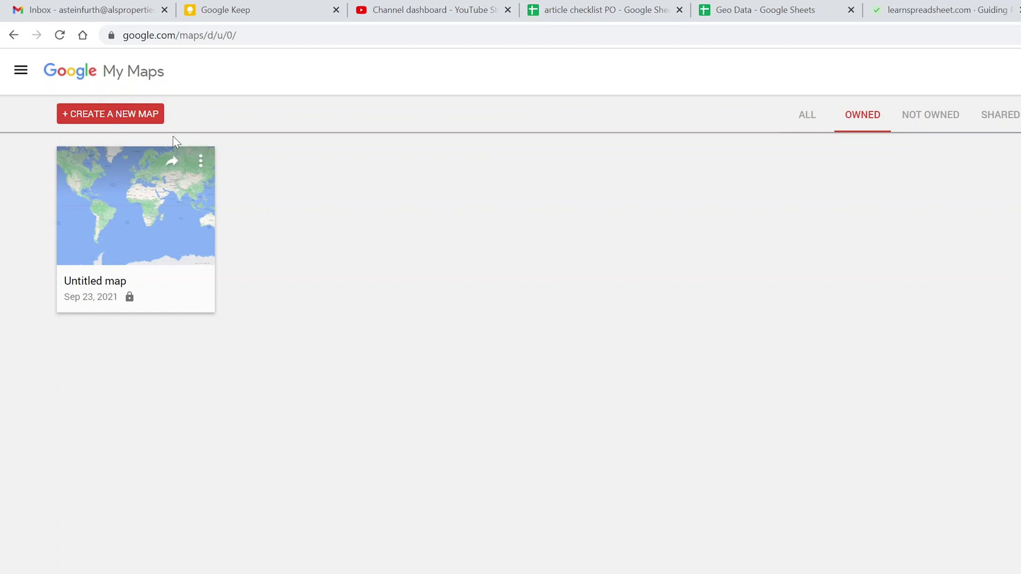
Create a new map titled 'New York Locations' and import into its layer from Google Drive.
click(131, 119)
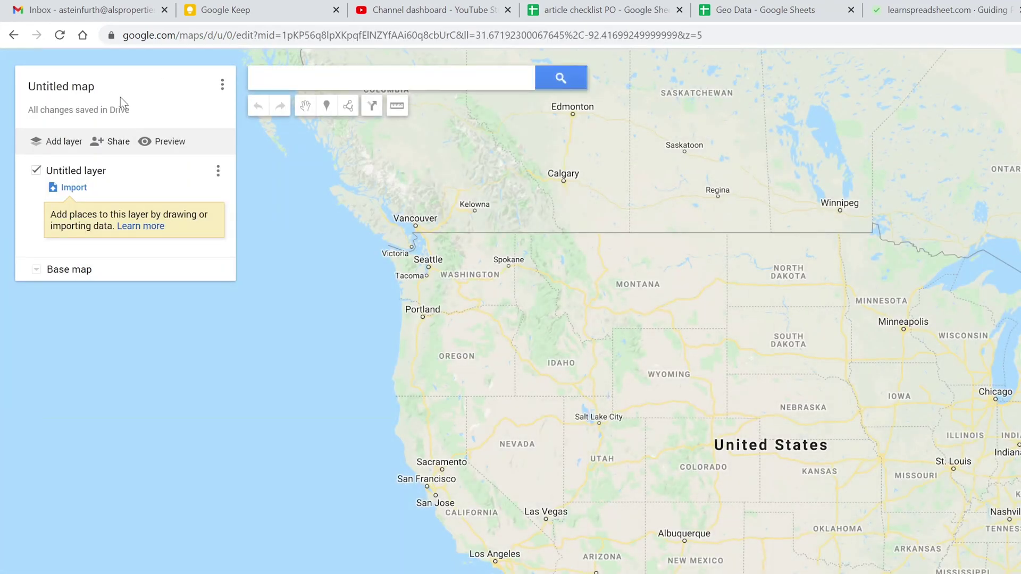
click(90, 89)
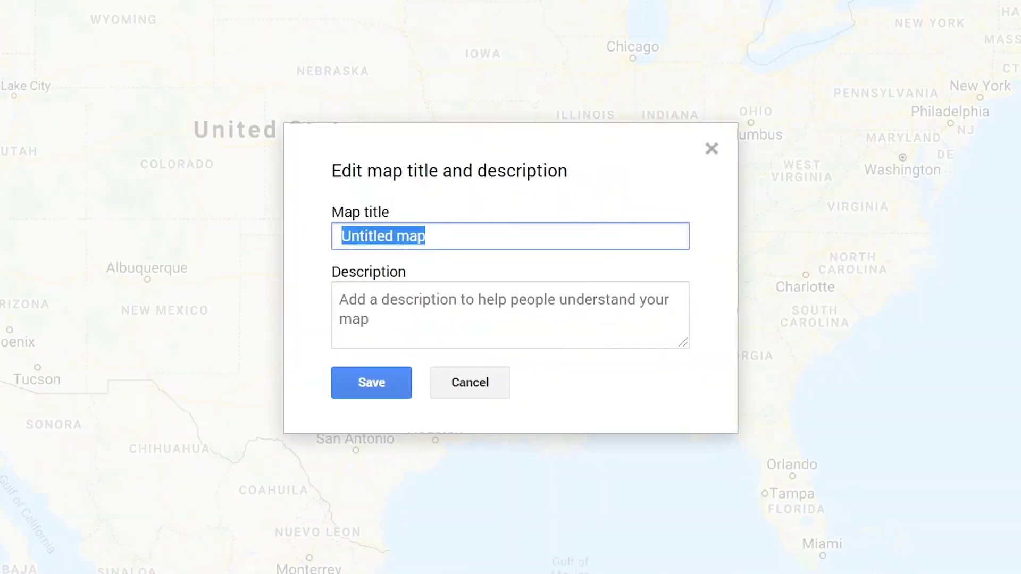
text(New York )
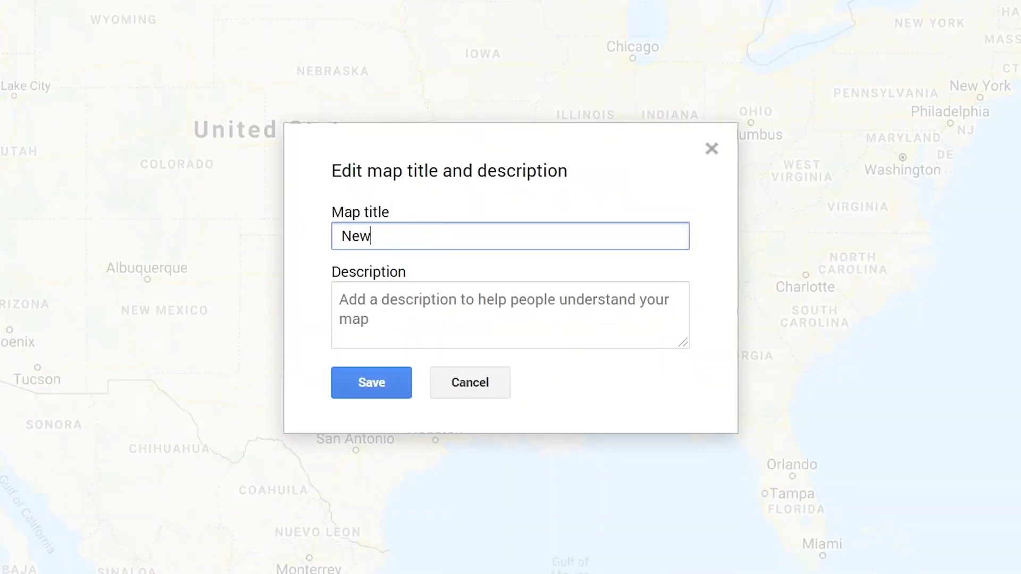
text(Locations)
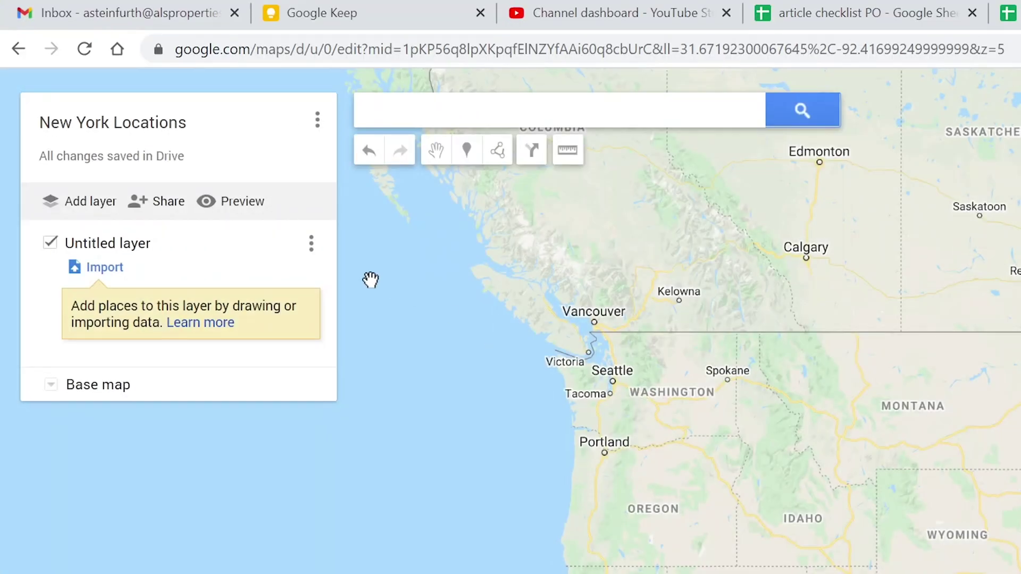
click(96, 278)
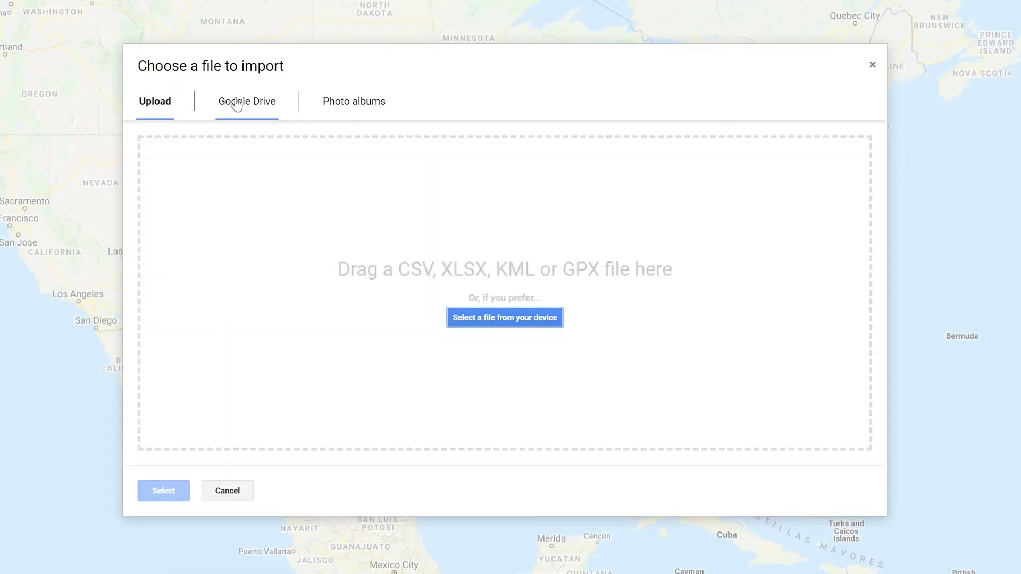
click(237, 103)
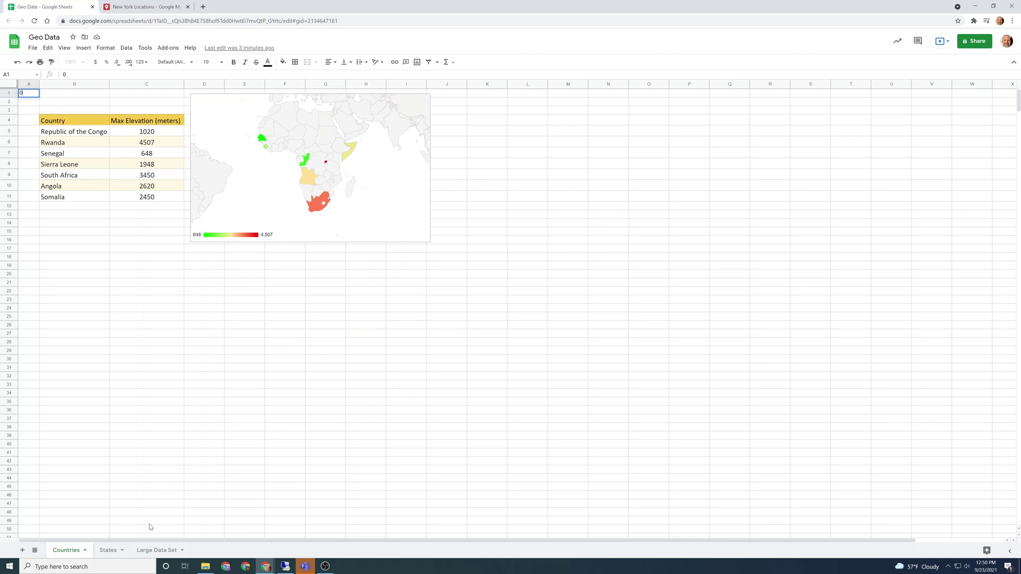
Move the States sheet before Countries, widen columns F and G, and unhide City and State.
click(108, 551)
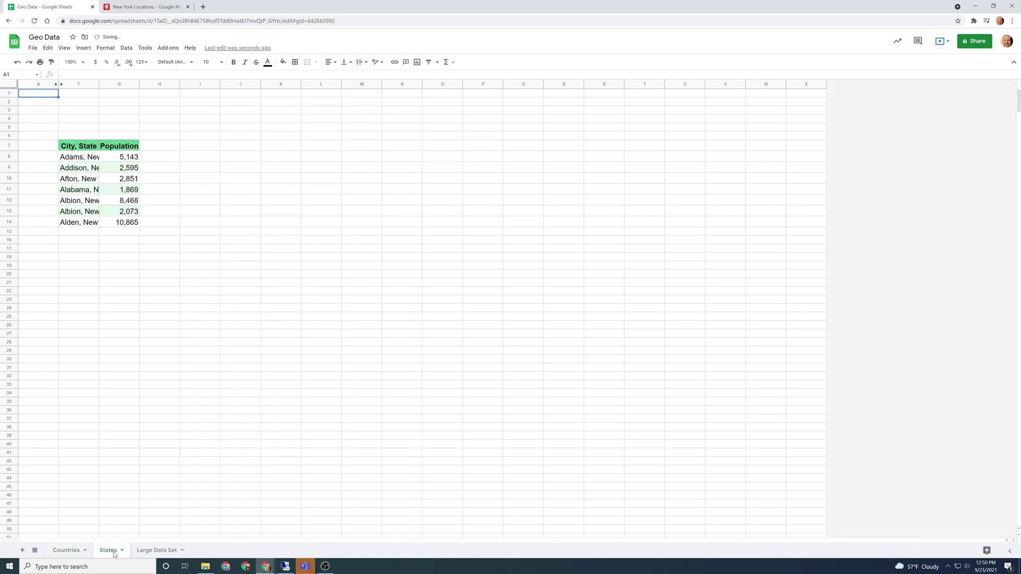
drag(114, 554, 60, 551)
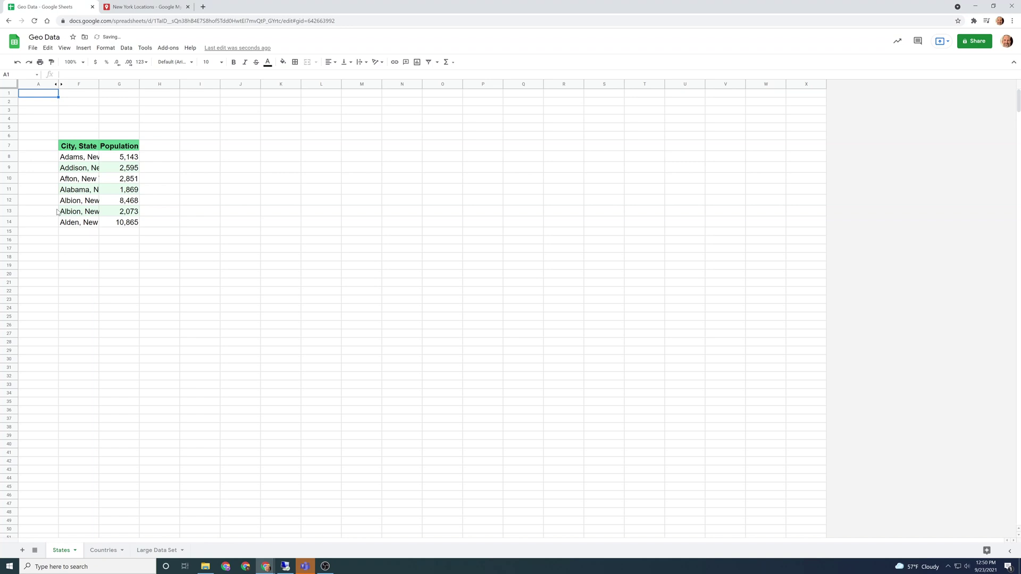
click(99, 131)
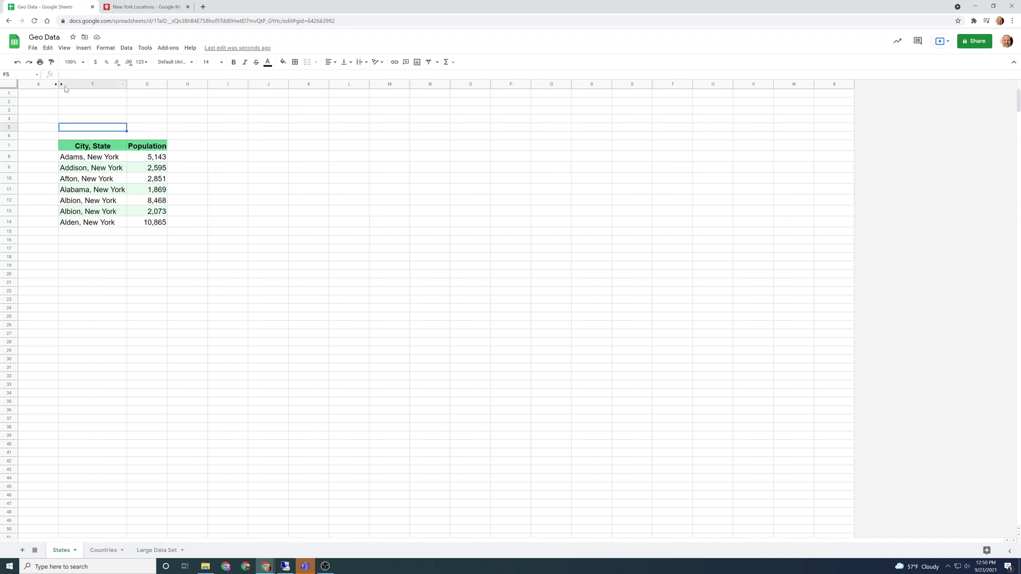
click(61, 84)
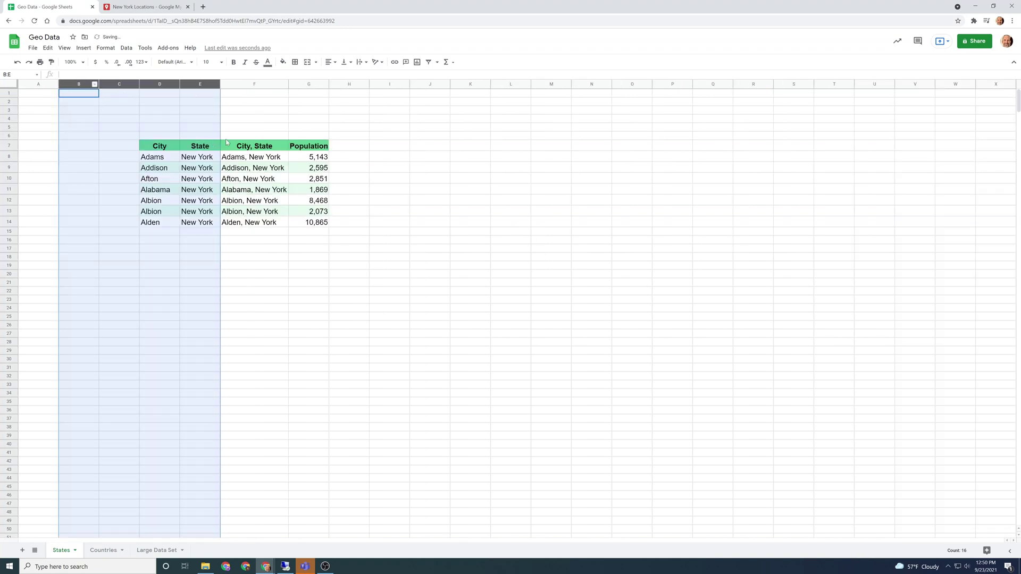
Paste the City, State column back onto itself as plain values.
click(255, 84)
key(ctrl+c)
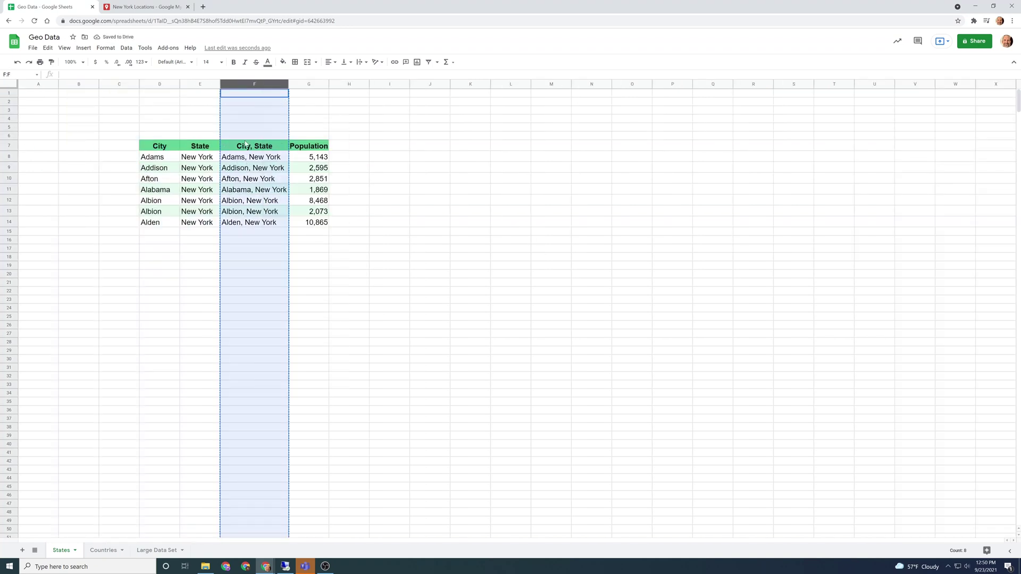
right_click(255, 85)
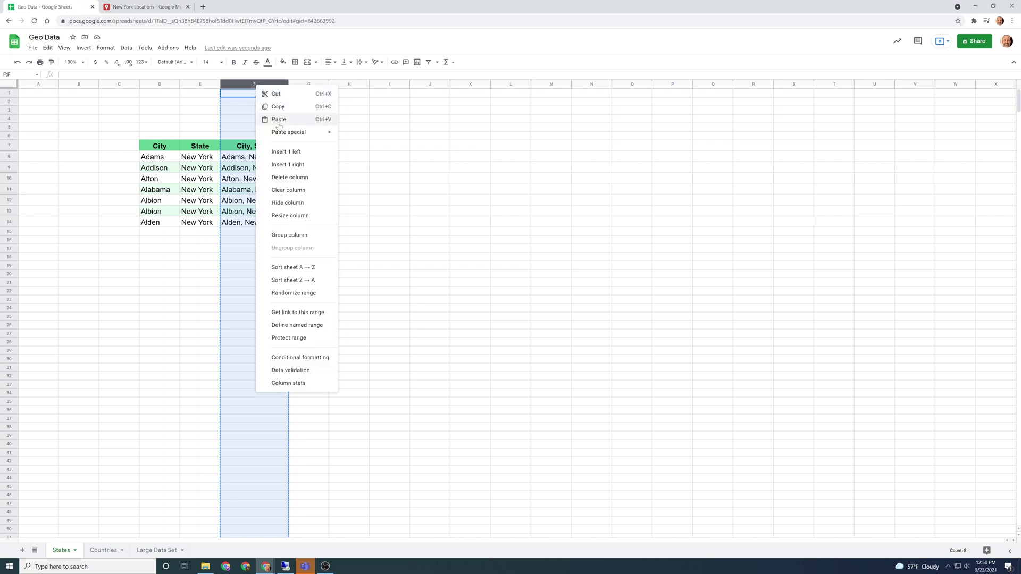
mouse_move(290, 132)
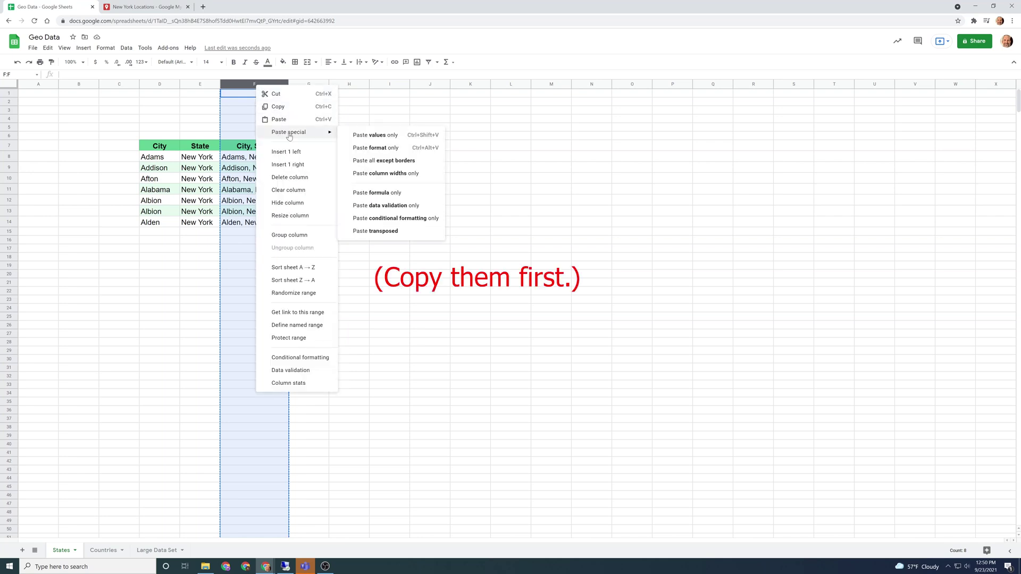
click(372, 136)
click(267, 173)
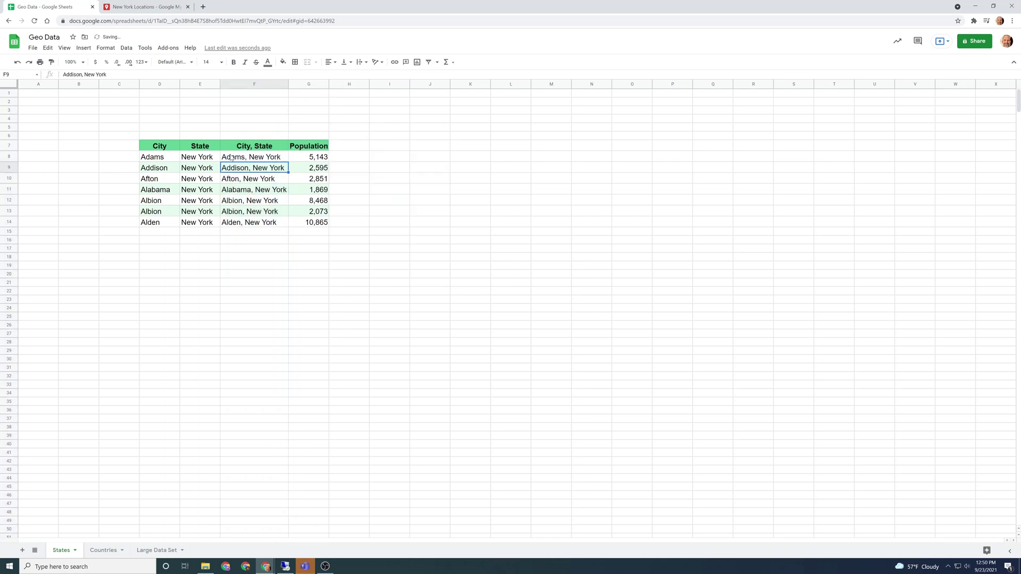
Delete columns A–E and the empty rows 1–6 above the table.
drag(197, 86, 31, 84)
right_click(31, 83)
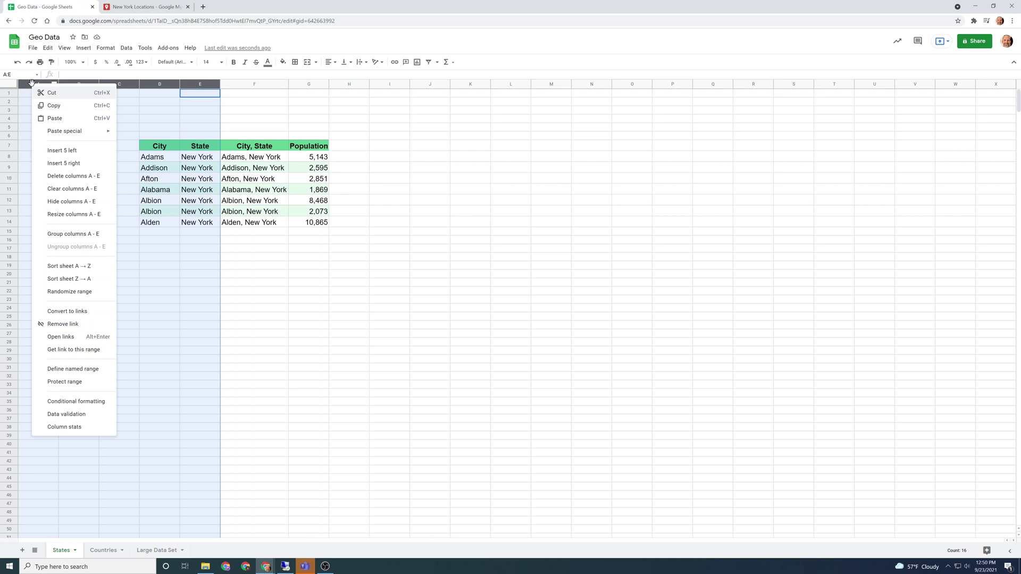
click(53, 175)
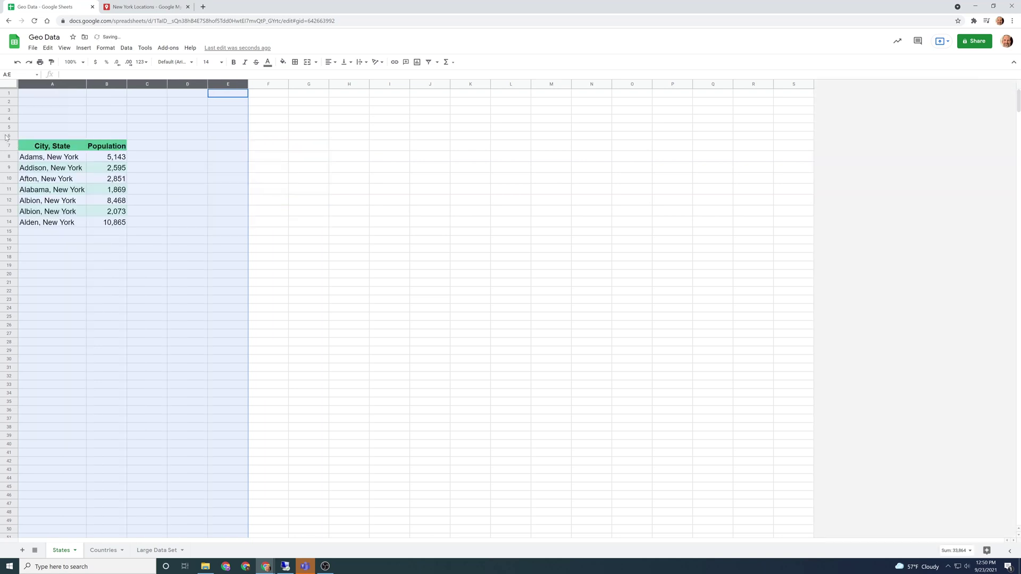
drag(7, 137, 9, 95)
right_click(9, 95)
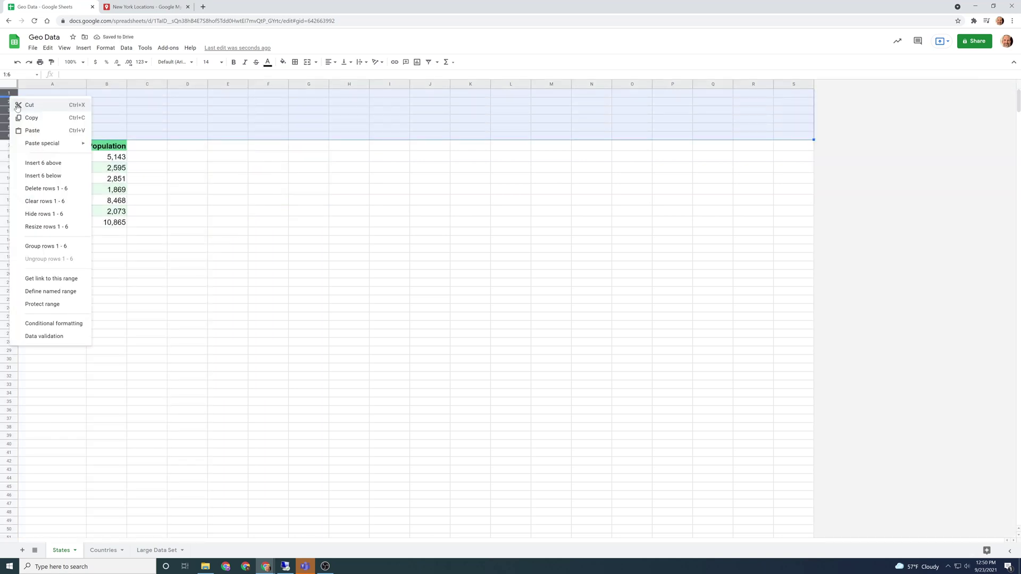
click(40, 188)
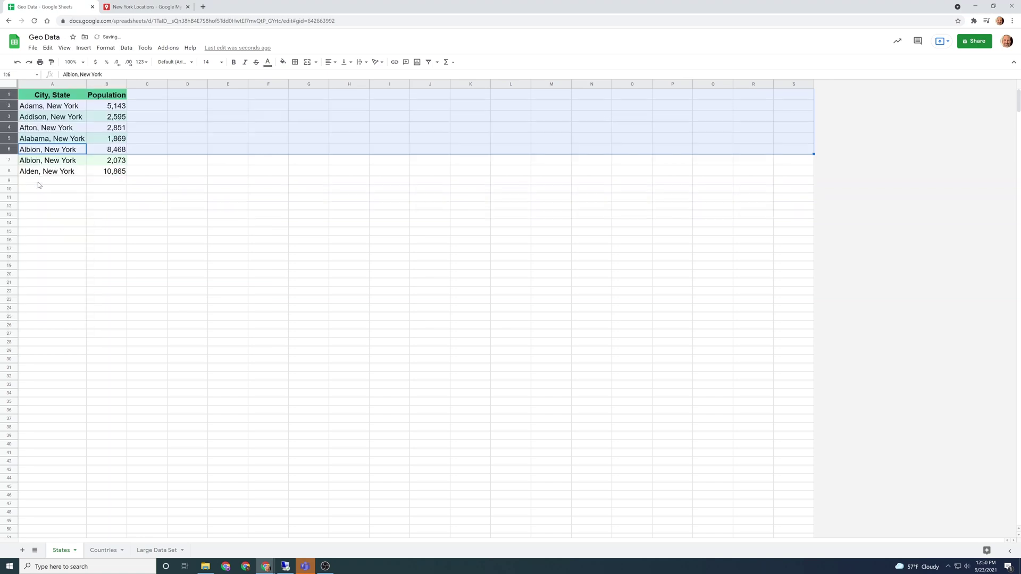
click(96, 159)
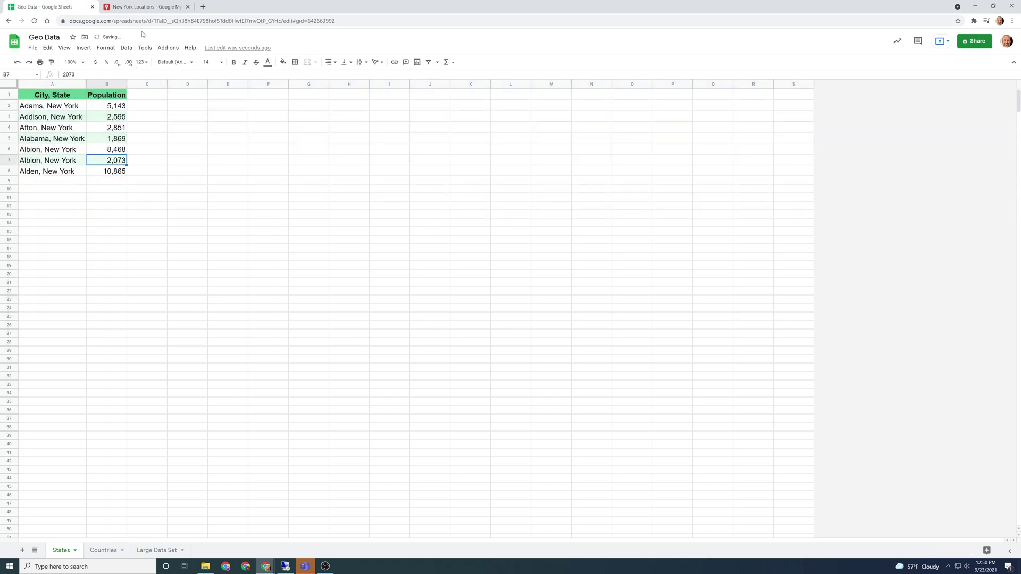
Import the Geo Data spreadsheet, positioning placemarks by the City, State column.
click(148, 8)
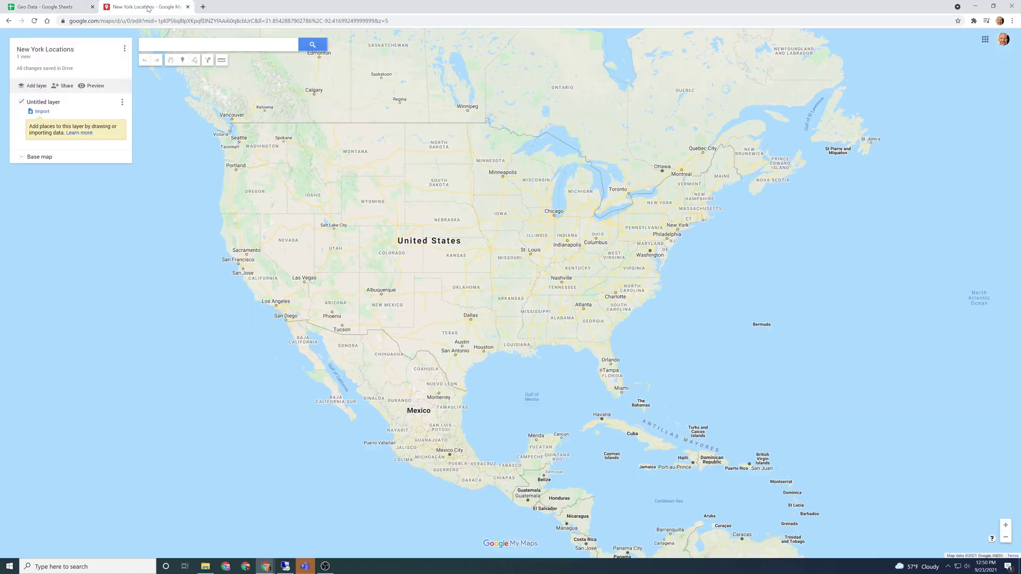
click(43, 111)
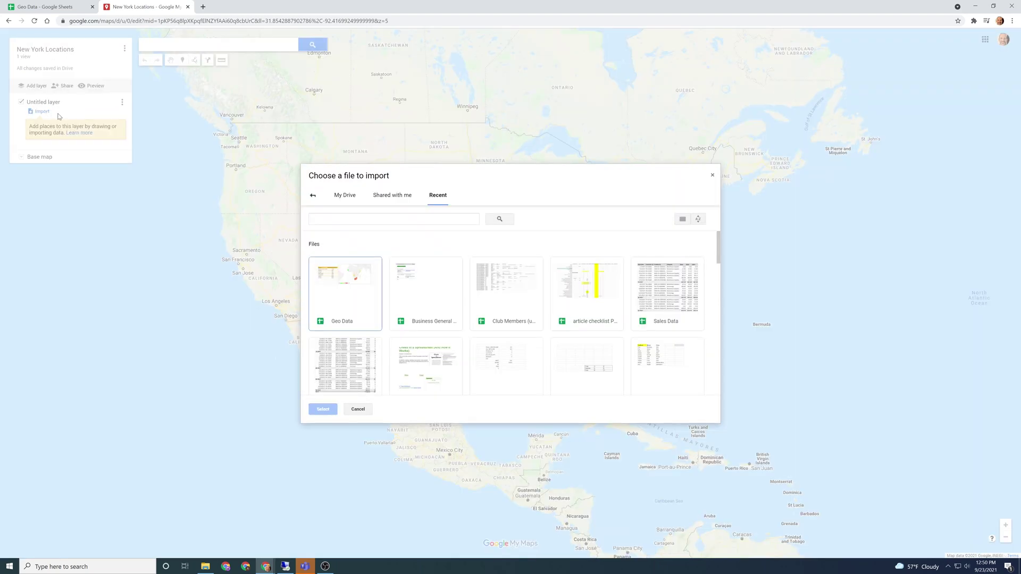
click(352, 290)
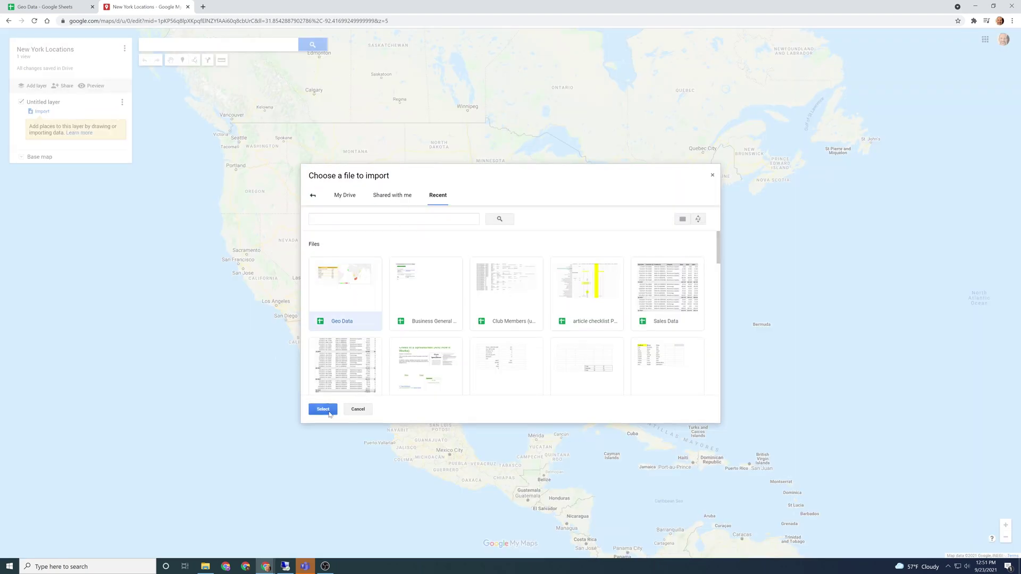
click(328, 409)
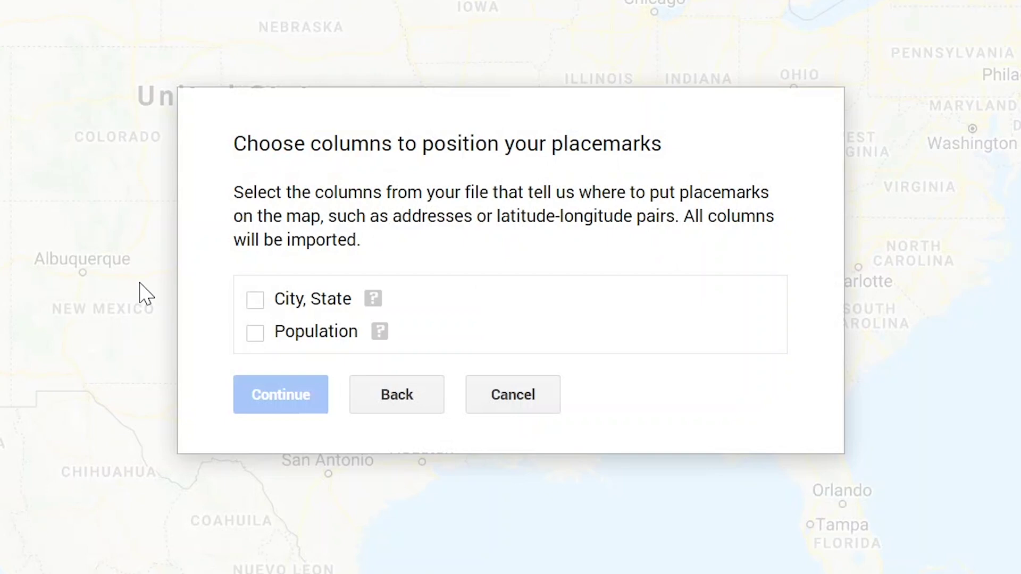
click(254, 301)
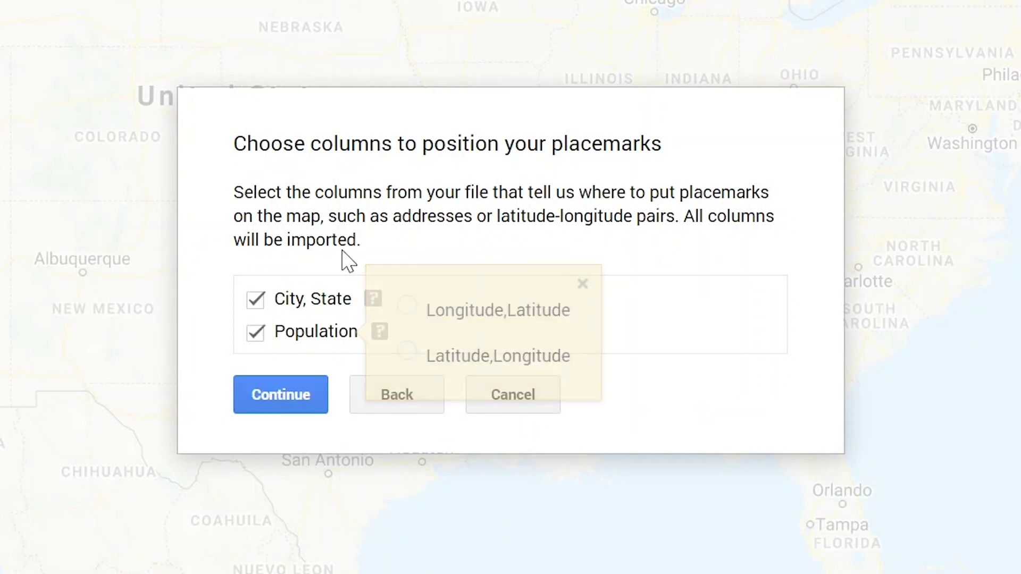
drag(256, 155, 269, 121)
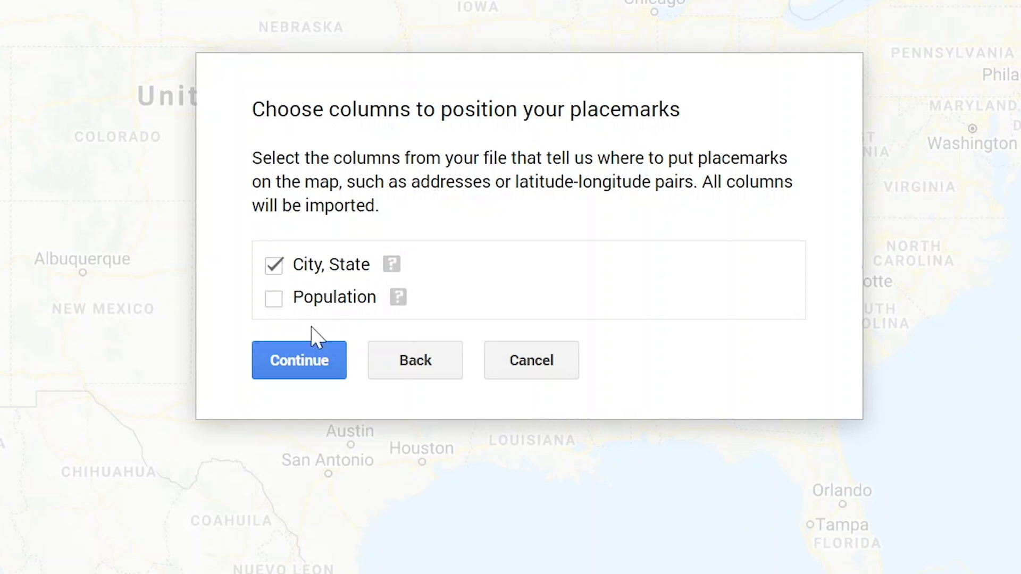
click(326, 367)
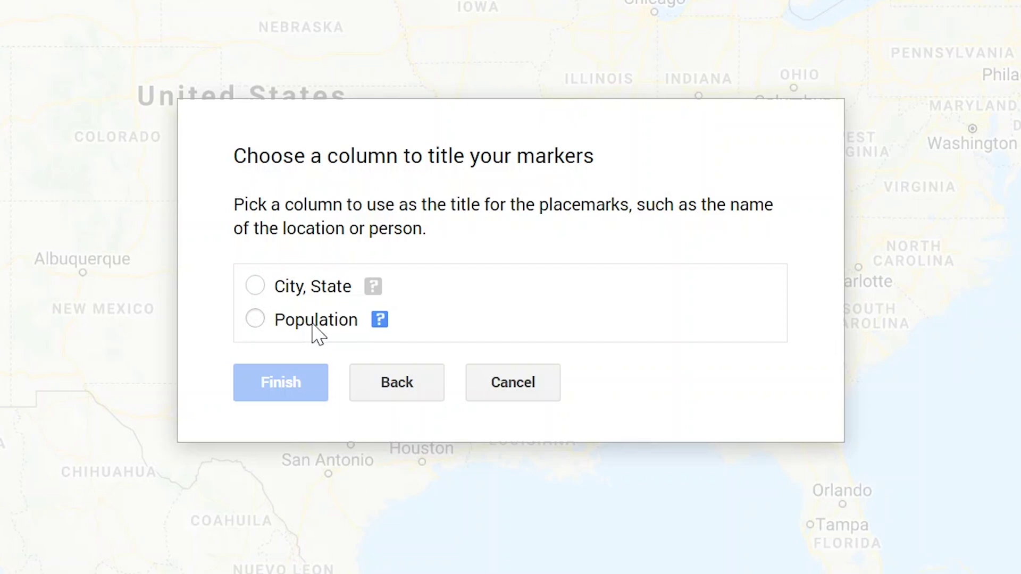
Check the Geo Data columns, then title markers by City, State and finish the import.
click(53, 8)
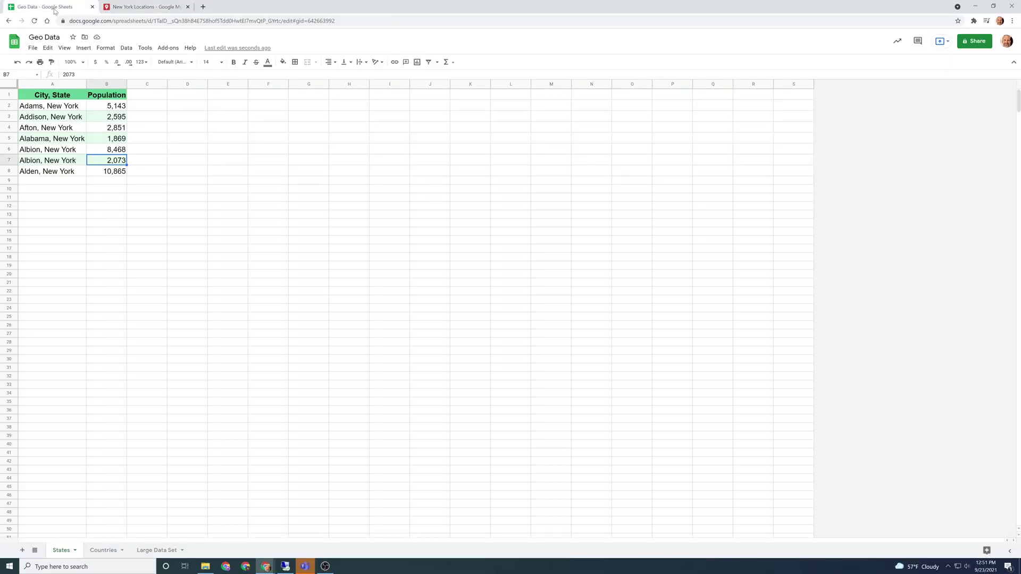
click(136, 98)
click(67, 98)
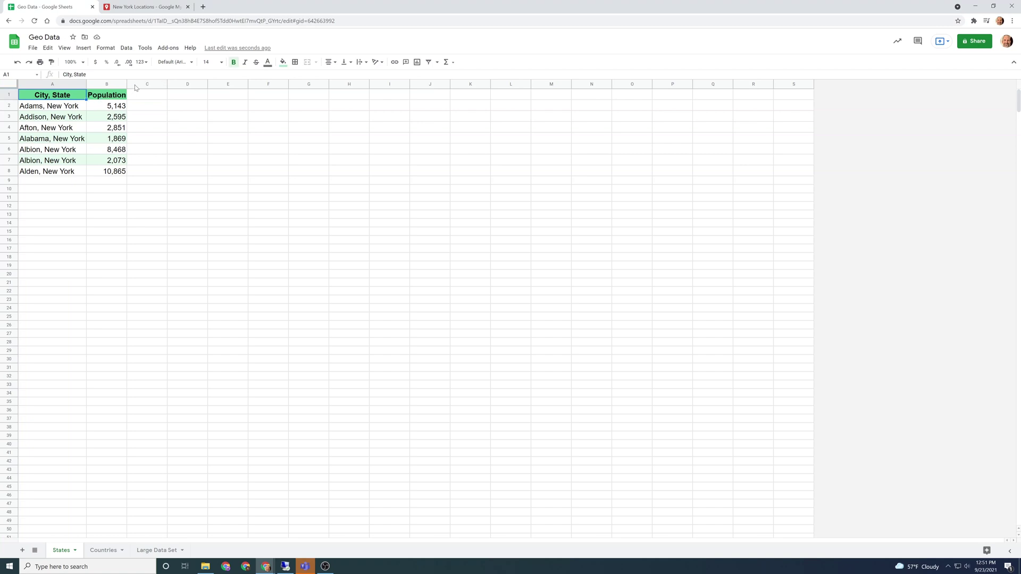
drag(136, 88, 313, 85)
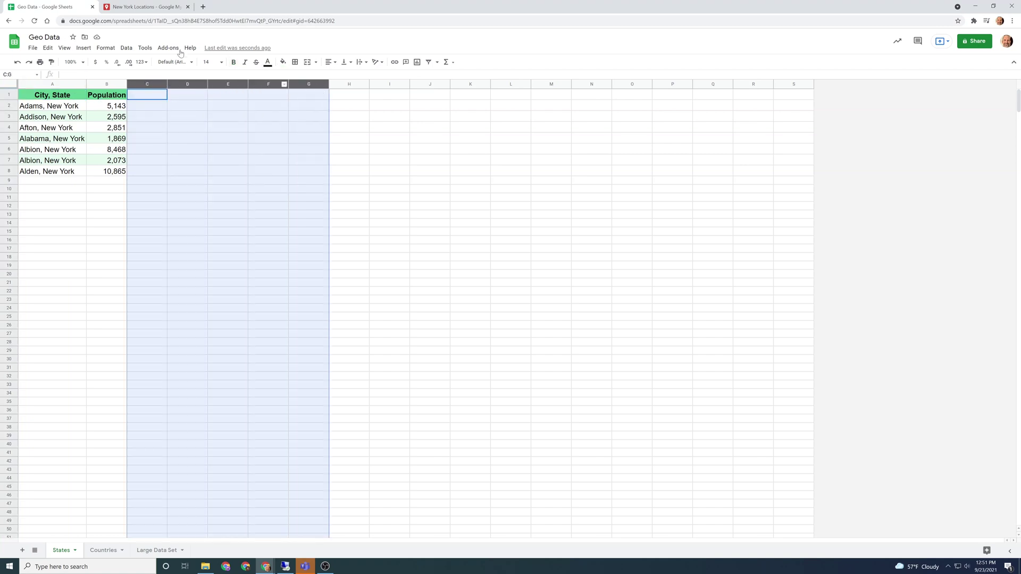
click(147, 7)
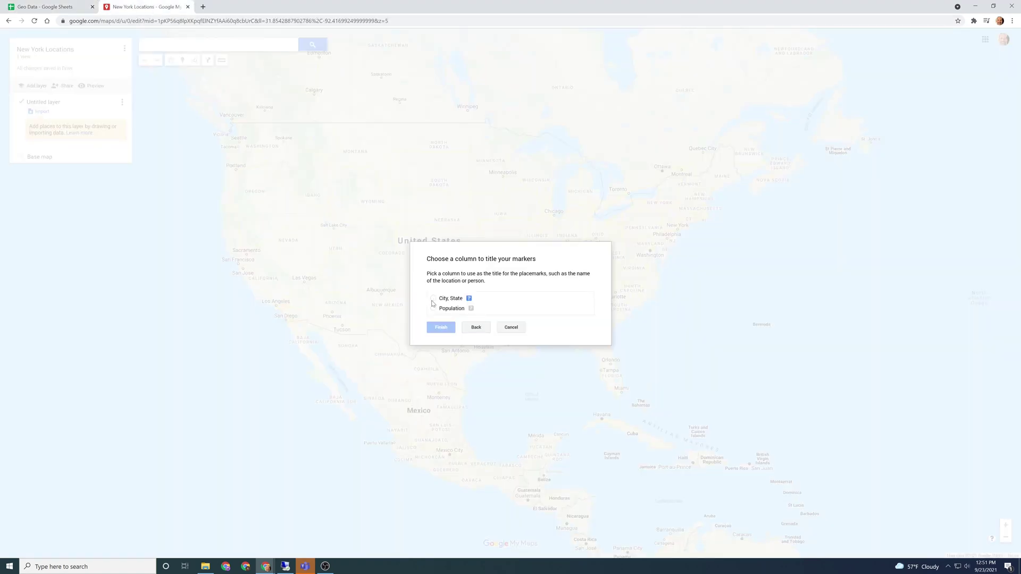
click(434, 298)
click(441, 327)
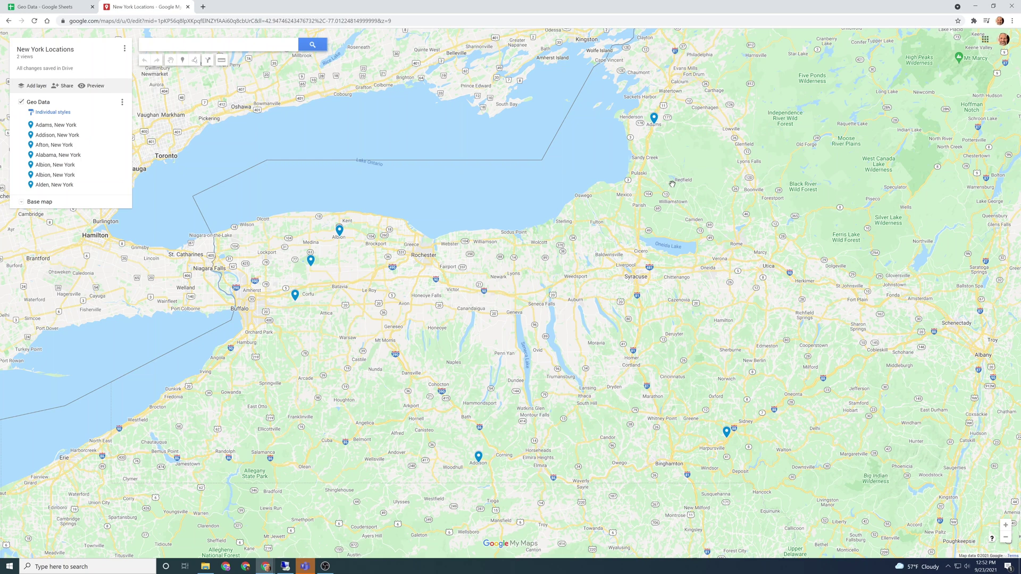
View the Adams, New York placemark details and highlight its population value 5143.
click(654, 121)
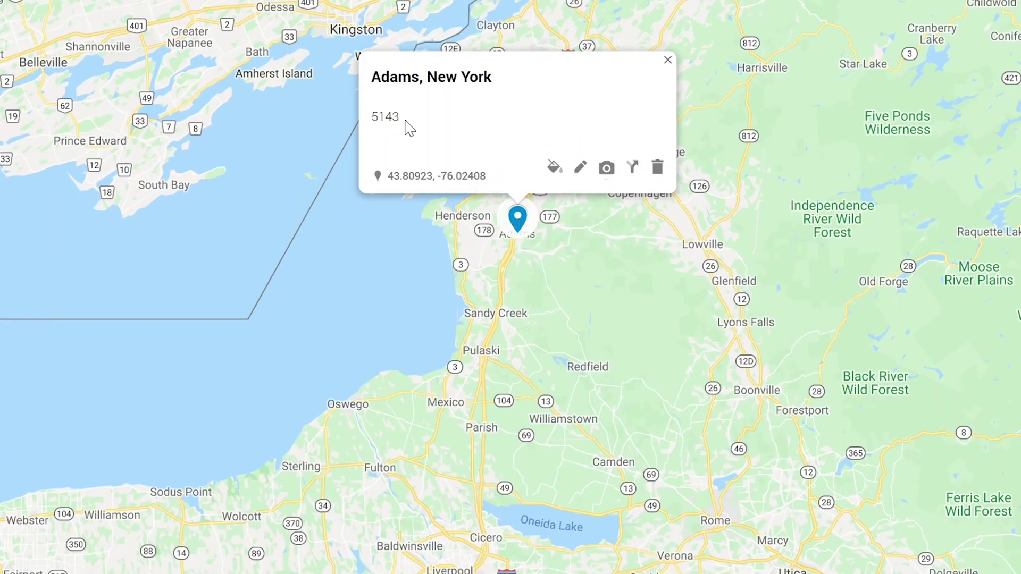
drag(404, 118, 374, 121)
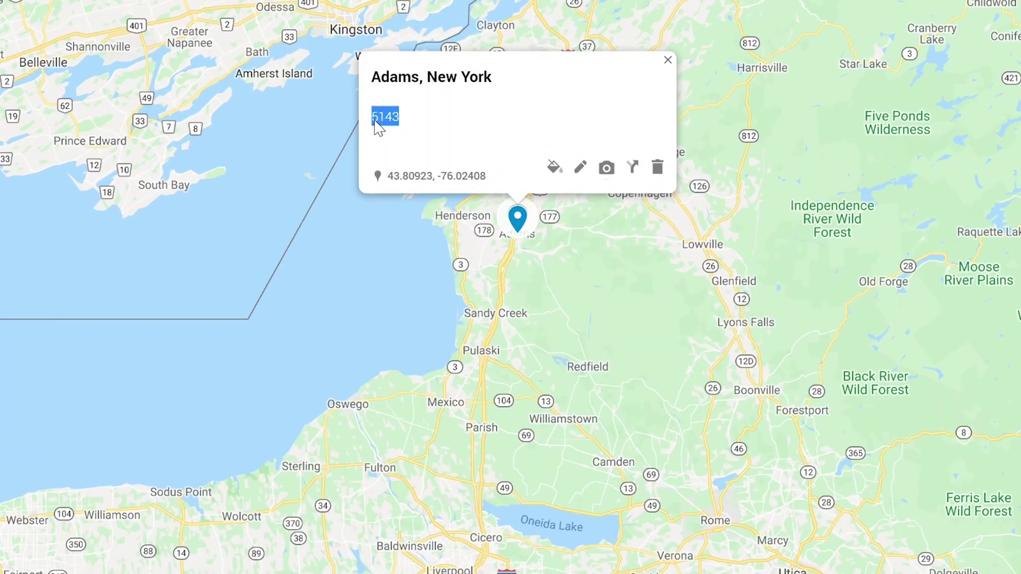
click(667, 60)
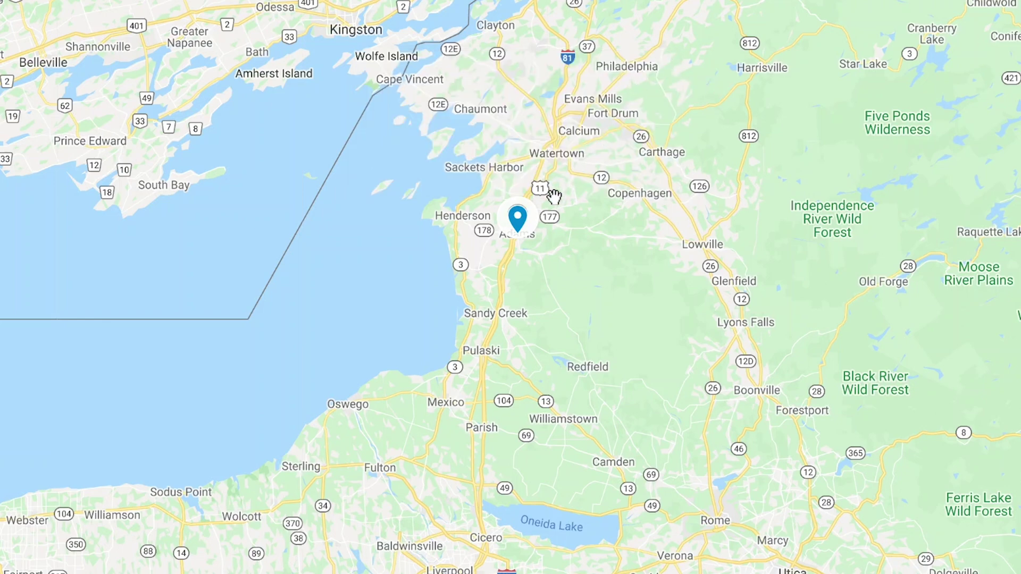
Style the Adams marker red with a hiker icon, leaving edit mode without changes.
click(518, 218)
click(553, 167)
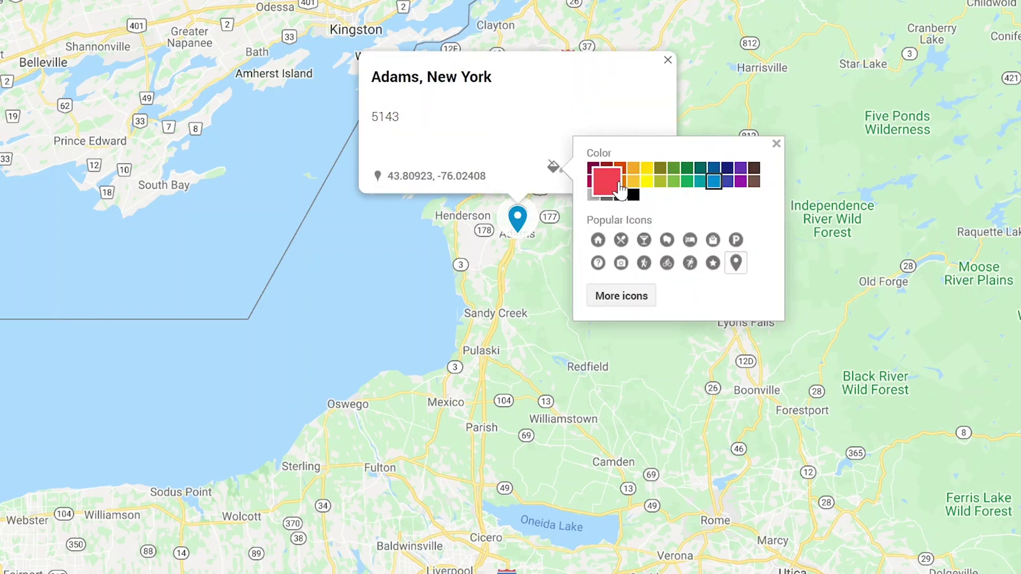
click(619, 183)
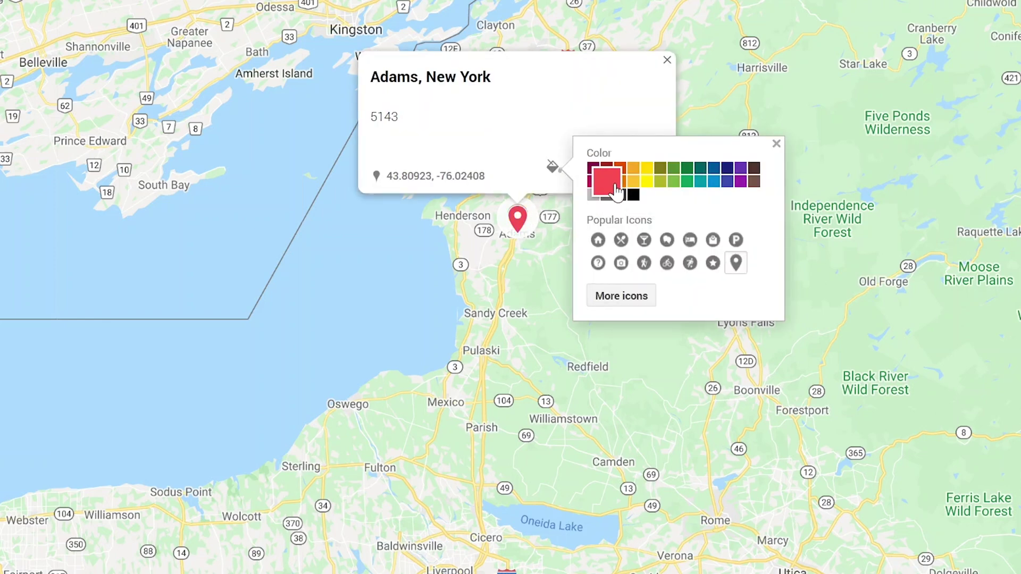
click(644, 263)
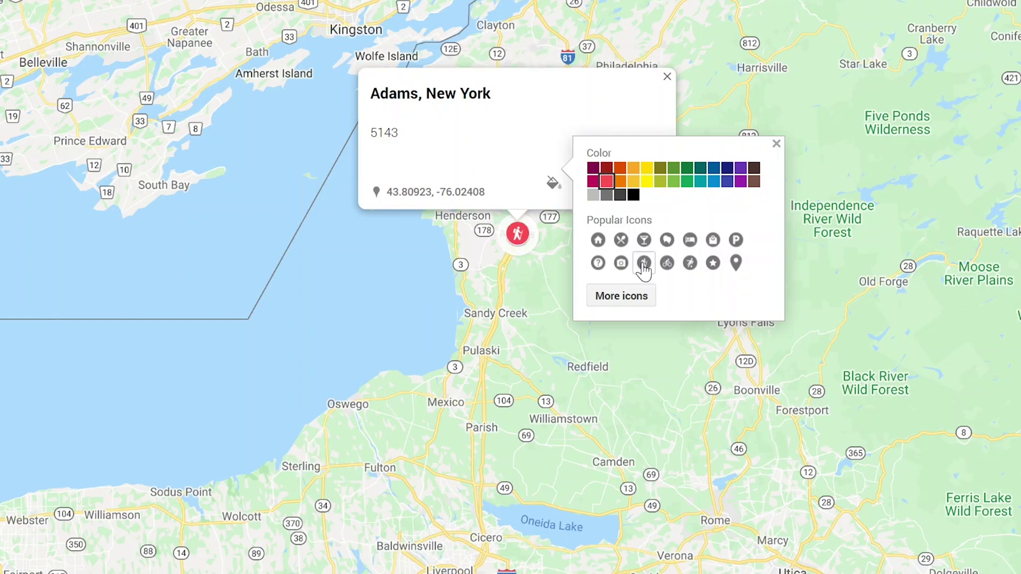
click(553, 175)
key(Tab)
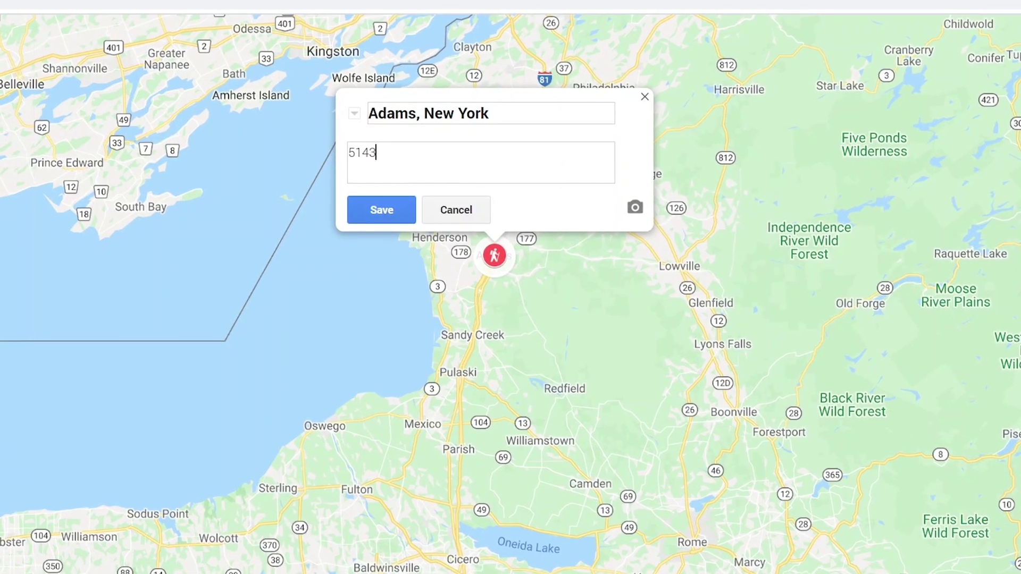
click(453, 207)
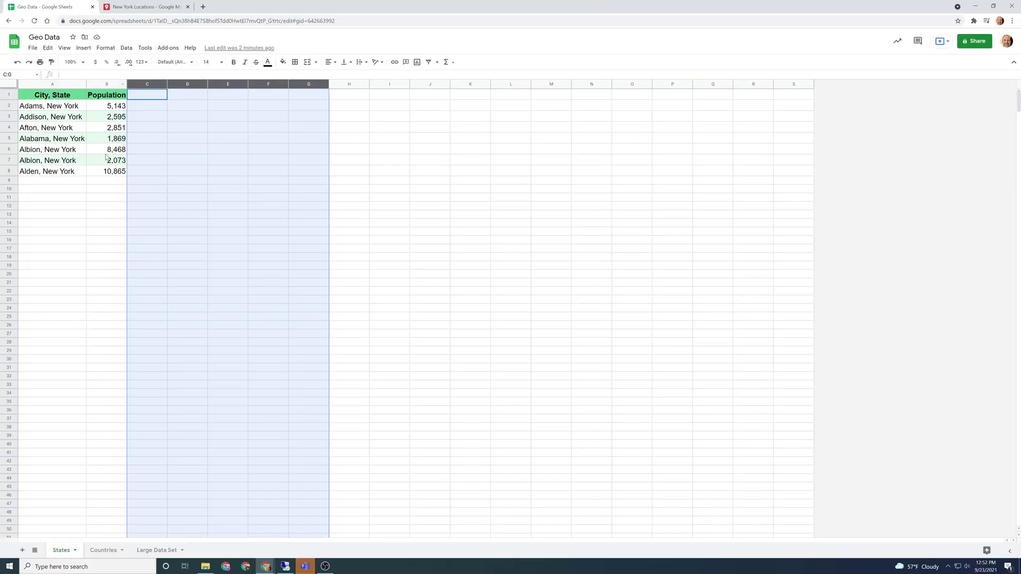
Briefly select A3:B6 on Geo Data, then begin recording a new macro with absolute references.
drag(106, 149, 56, 121)
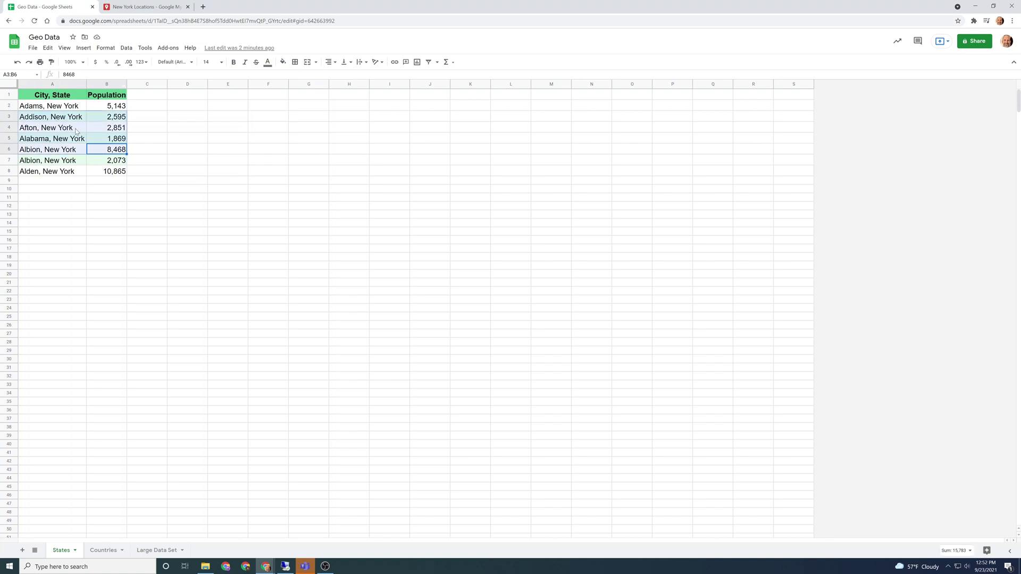
click(113, 130)
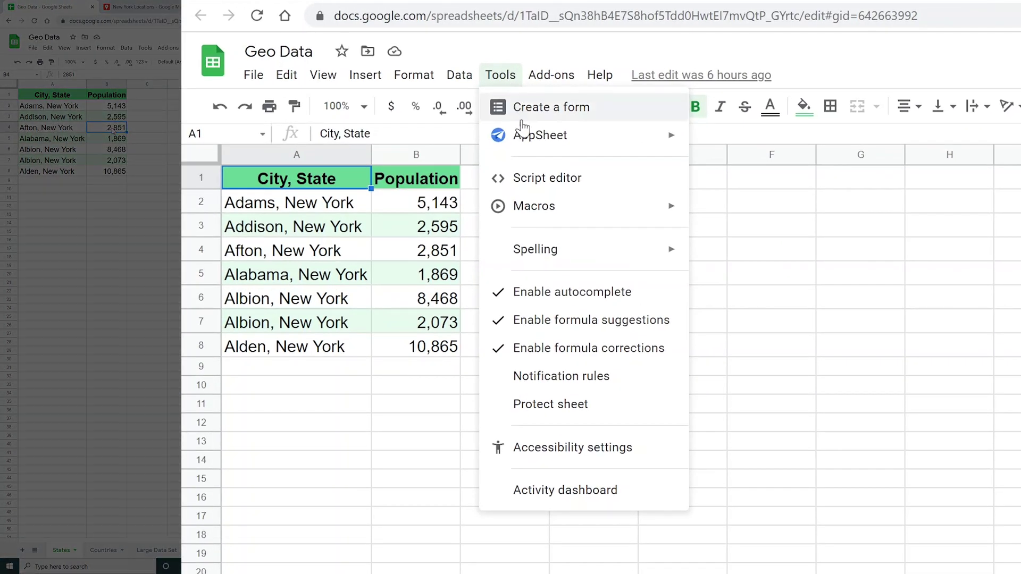
mouse_move(575, 205)
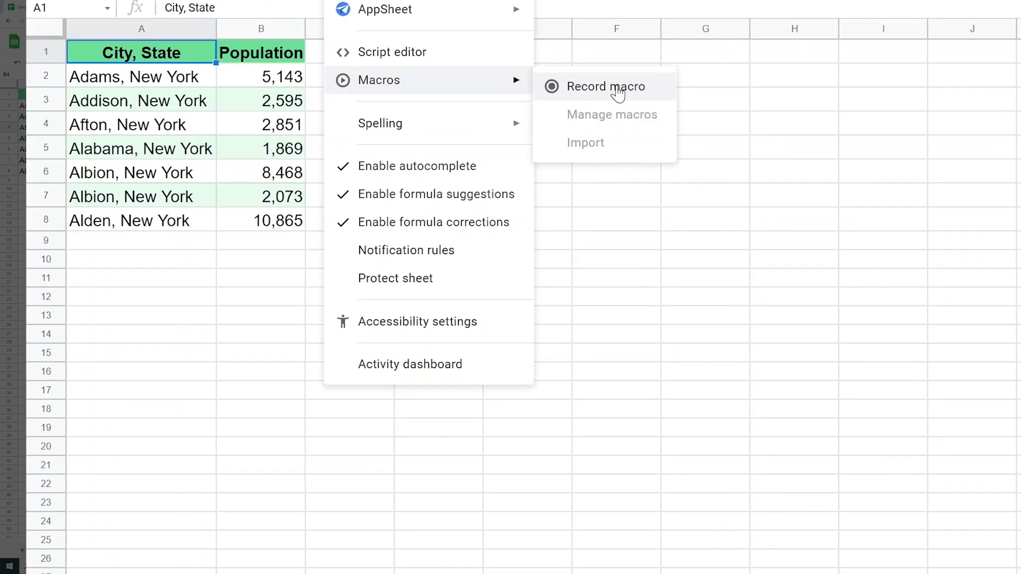
click(703, 216)
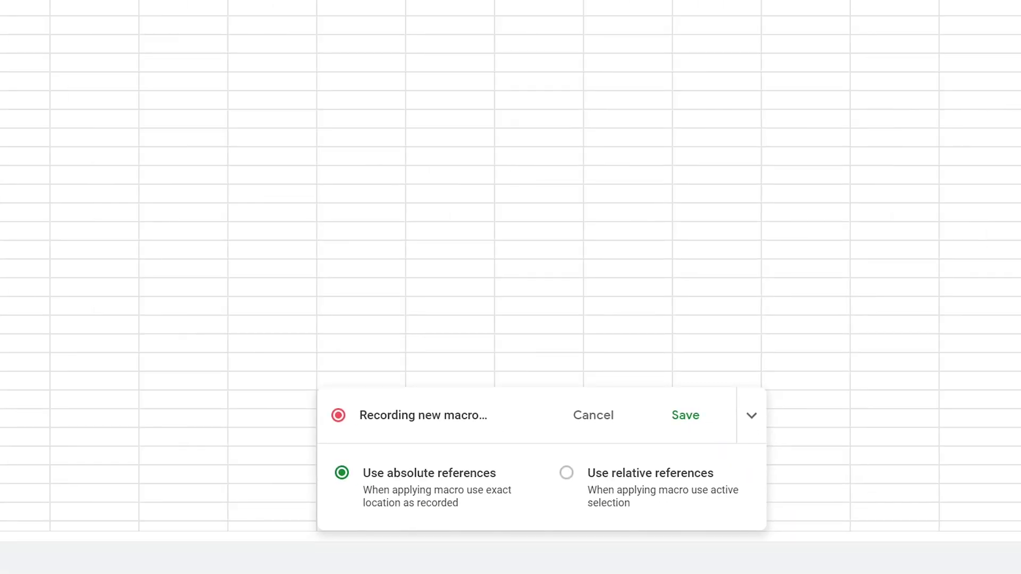